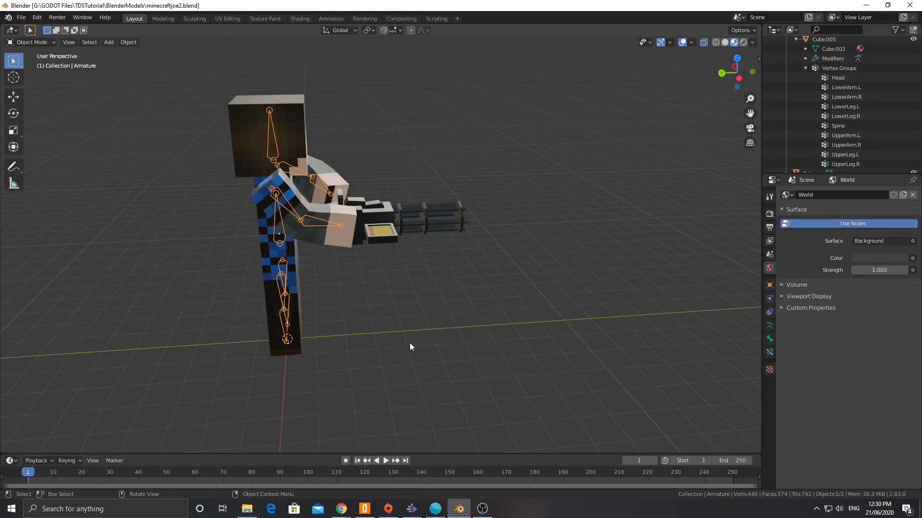
Step: Switch to the Animation workspace and show the character in Material Preview shading
middle_drag(417, 171, 291, 208)
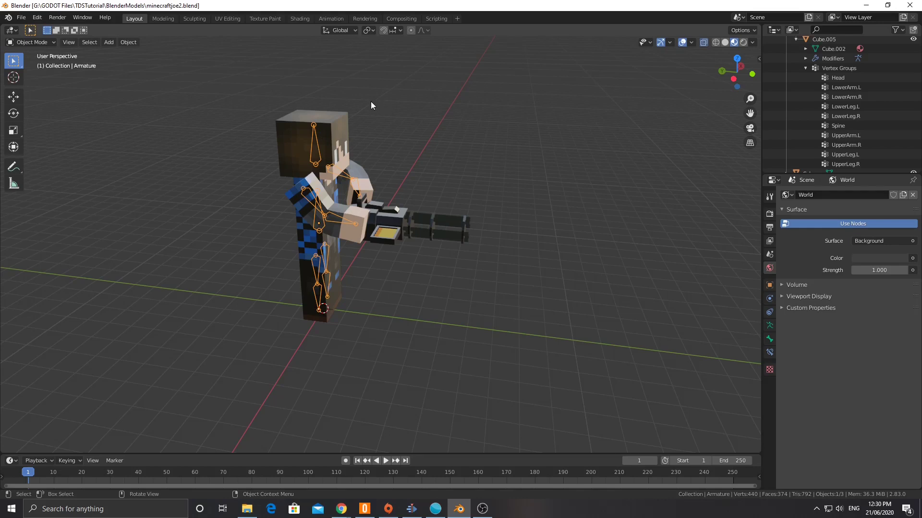
click(326, 19)
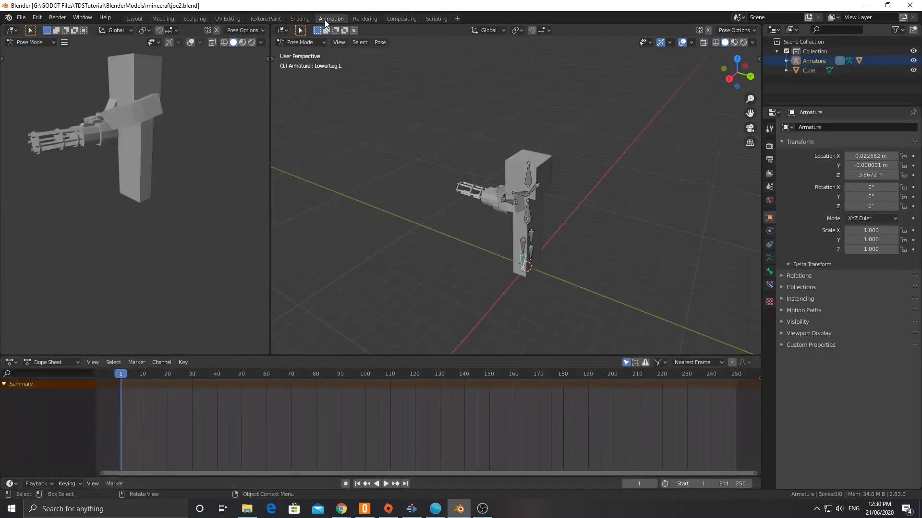
click(733, 42)
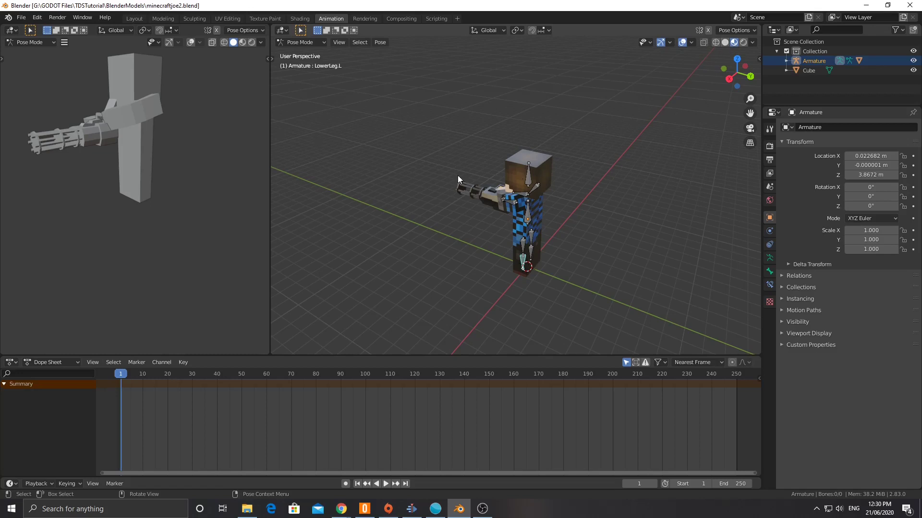
middle_drag(387, 161, 383, 323)
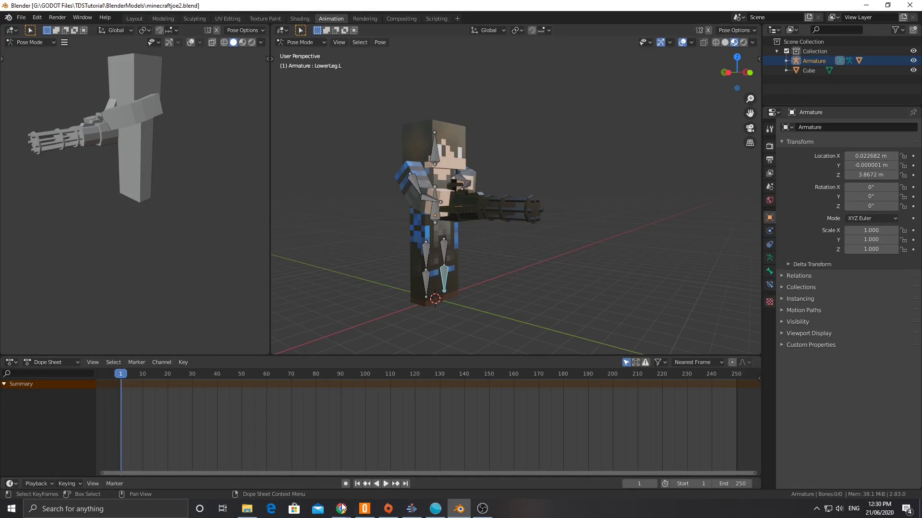
Step: Glance at the walk-cycle reference image in Chrome, then return to Blender
mouse_move(341, 510)
click(405, 463)
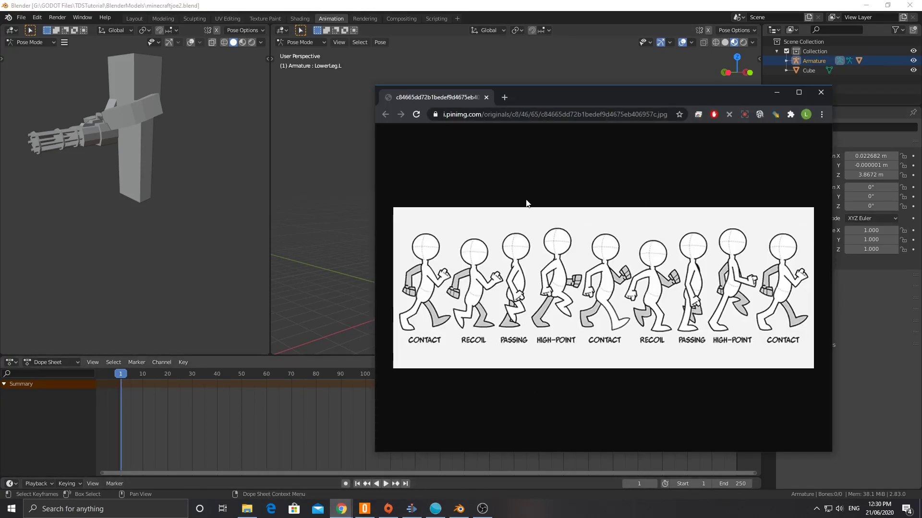
drag(575, 105, 290, 100)
key(alt+Tab)
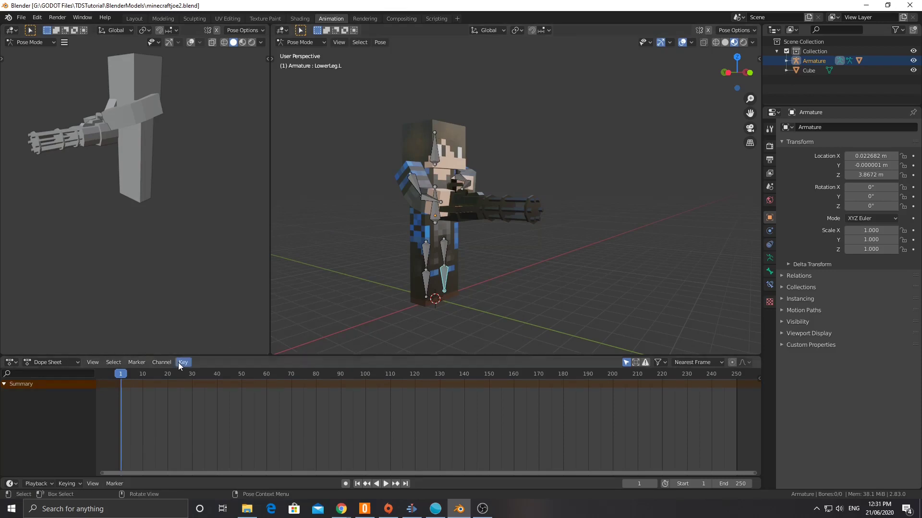
Step: Switch the Dope Sheet to the Action Editor and name the action Idle
click(76, 362)
click(53, 385)
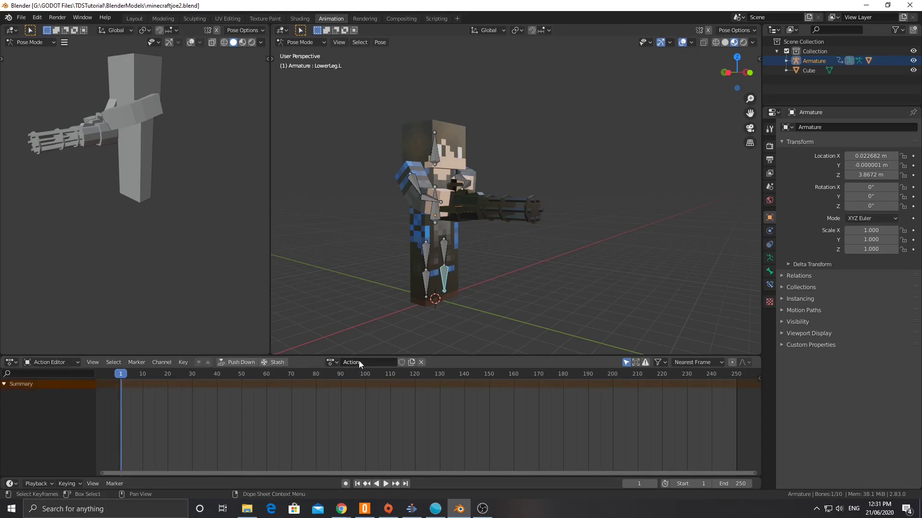
double_click(361, 362)
key(ctrl+BackSpace)
text(Idle)
key(Return)
Step: Key LocRotScale on all bones at frame 1 and again at frame 100
drag(369, 96, 581, 322)
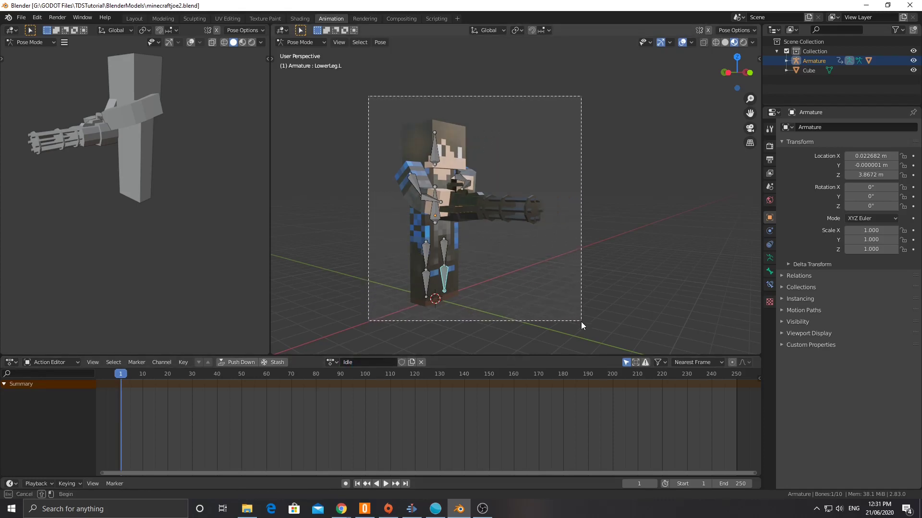
middle_drag(474, 249, 389, 200)
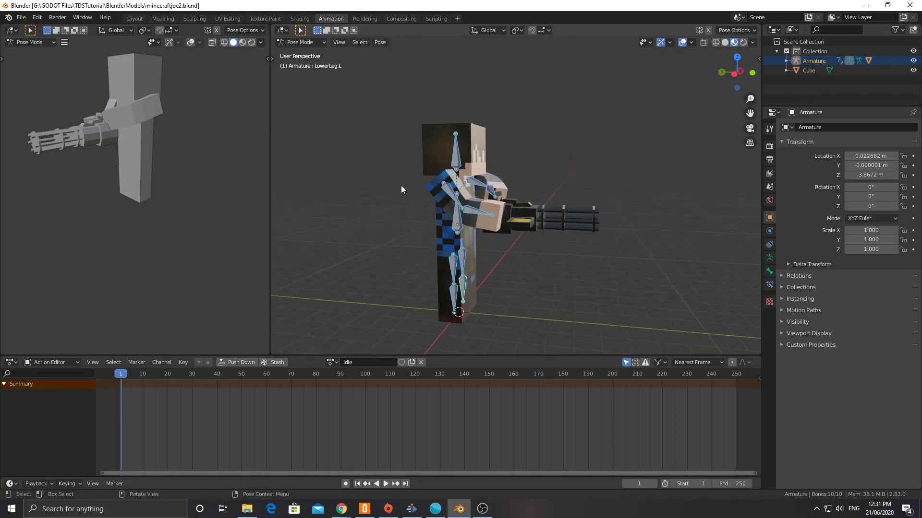
key(i)
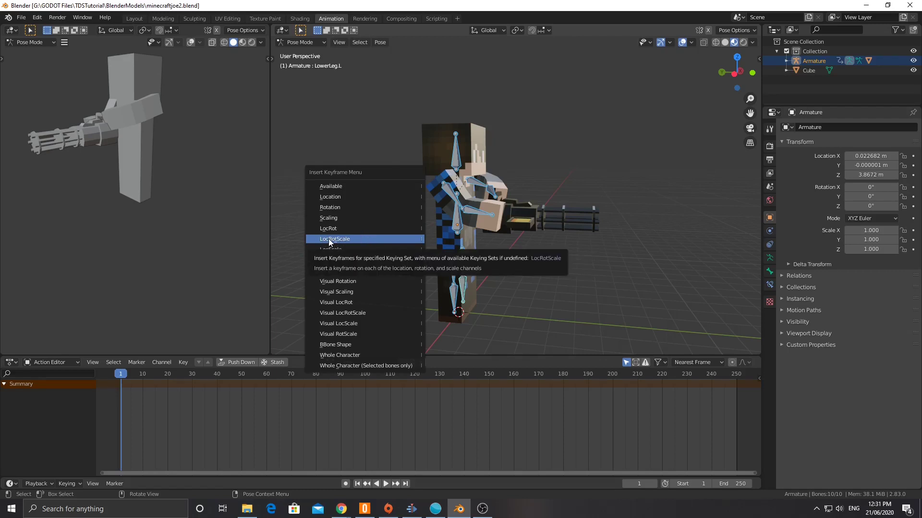
click(343, 238)
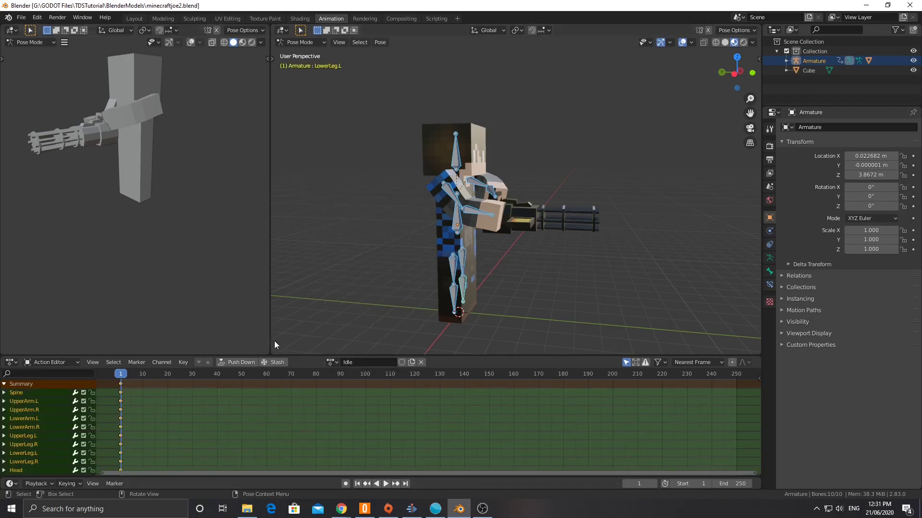
drag(121, 377, 366, 375)
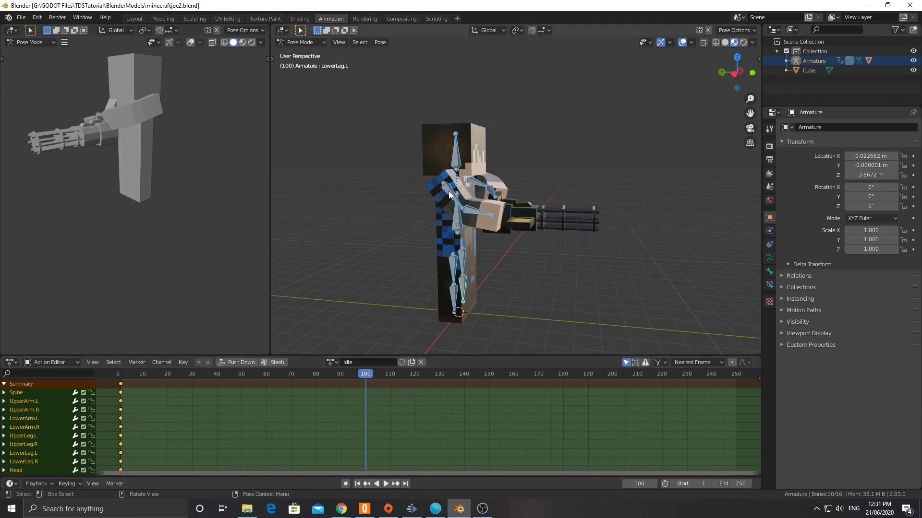
key(i)
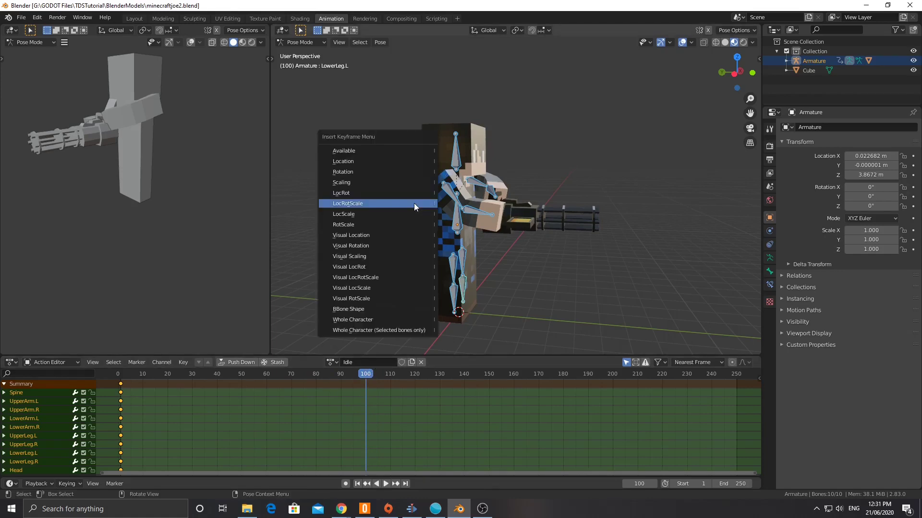
click(414, 203)
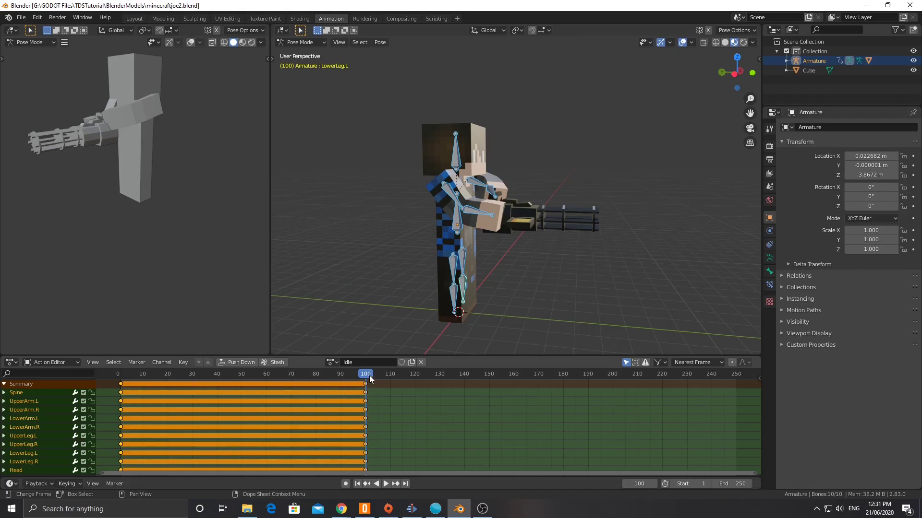
Step: At frame 120, turn the Head bone around Z and key all bones
key(space)
drag(365, 375, 416, 376)
key(space)
middle_drag(405, 80, 436, 151)
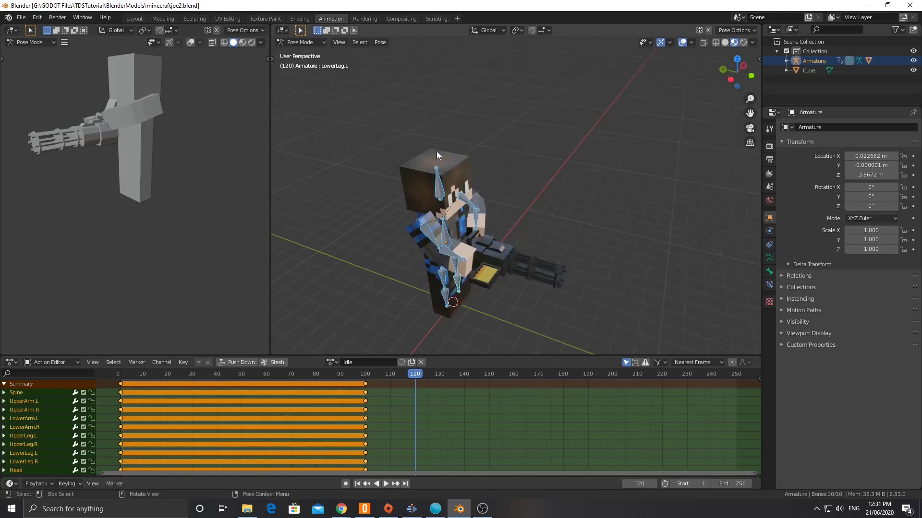
click(441, 195)
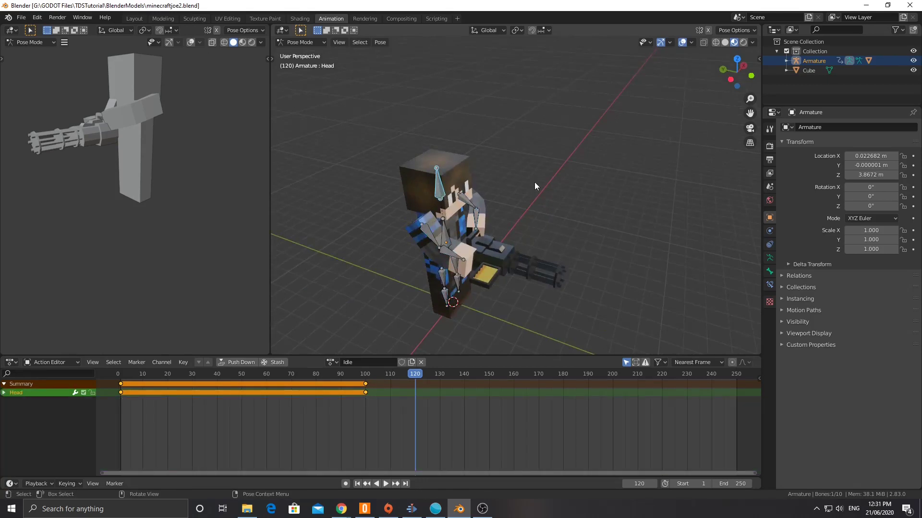
key(r)
key(x)
key(z)
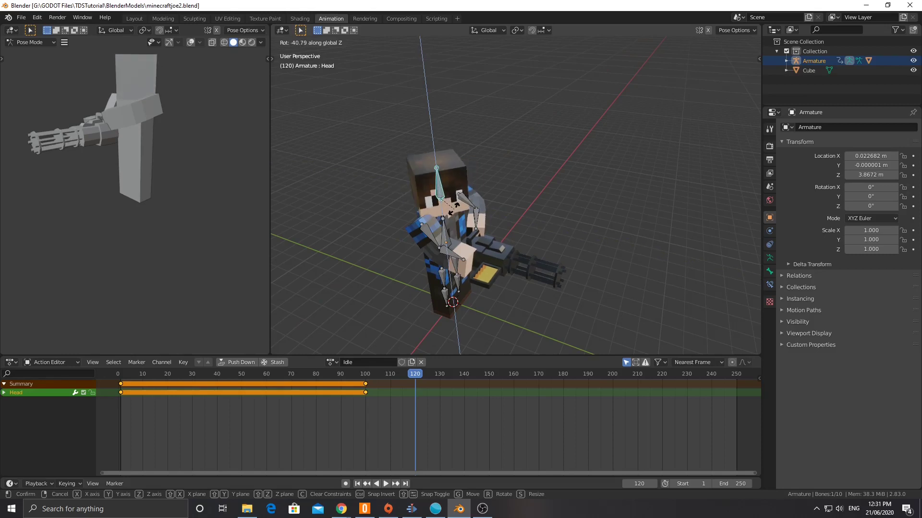
click(415, 308)
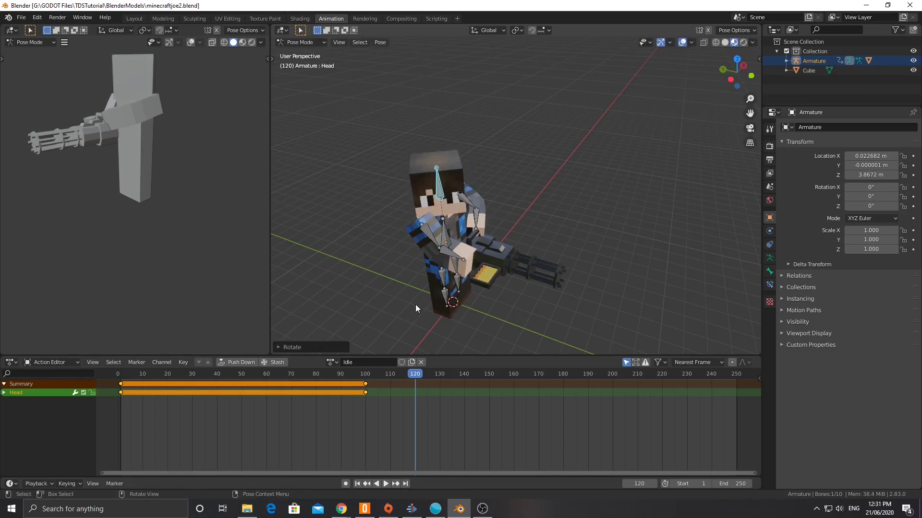
drag(378, 136, 634, 342)
key(i)
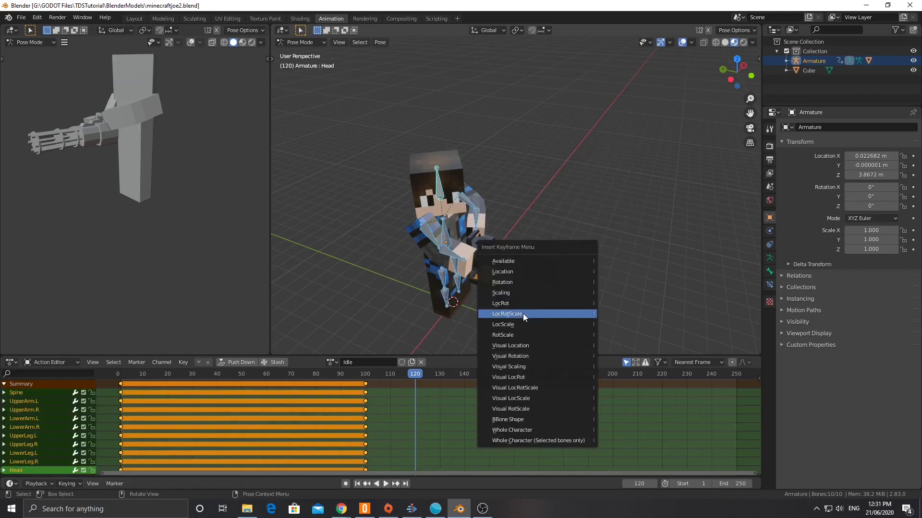
click(523, 313)
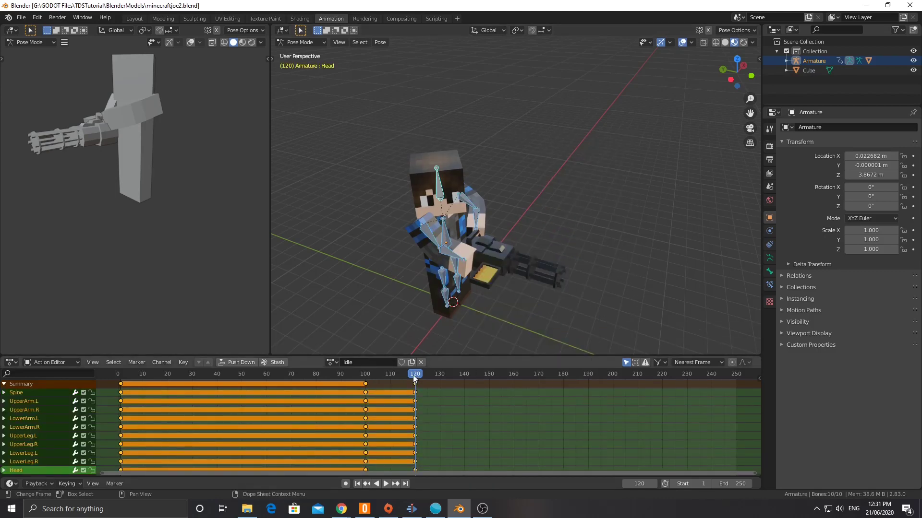
Step: At frame 140, turn the Head the other way around Z and select all bones
drag(413, 375, 462, 375)
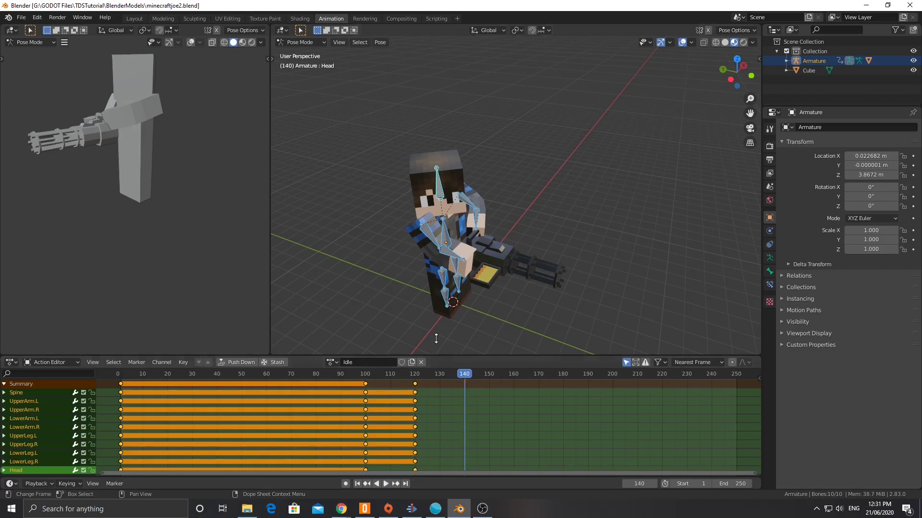
click(374, 188)
click(439, 194)
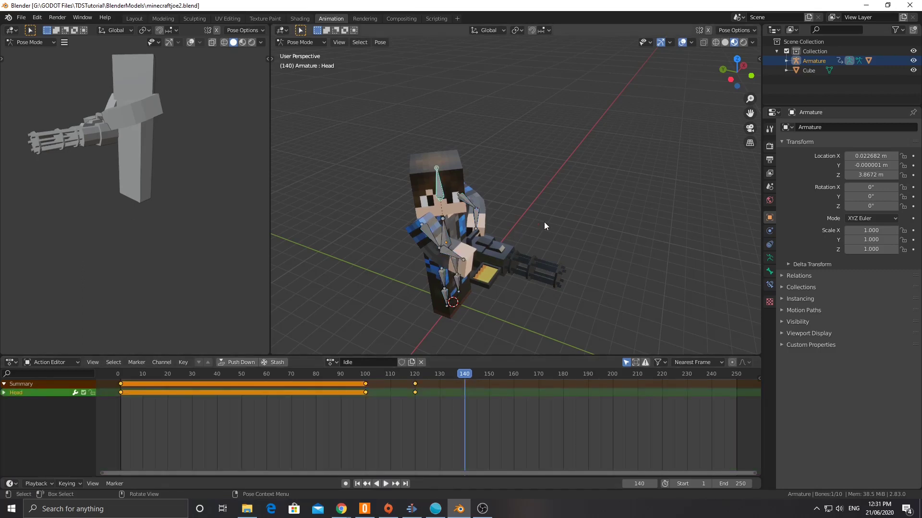
key(r)
key(z)
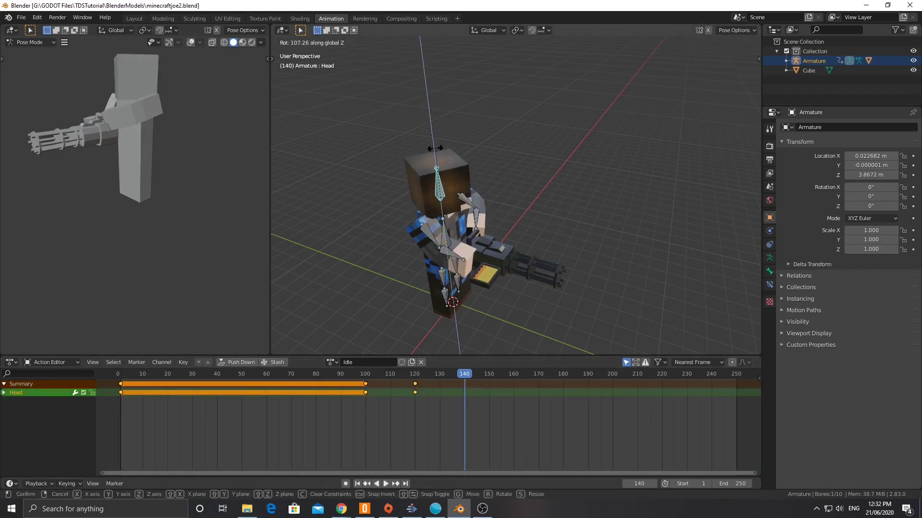
click(437, 149)
drag(374, 132, 583, 342)
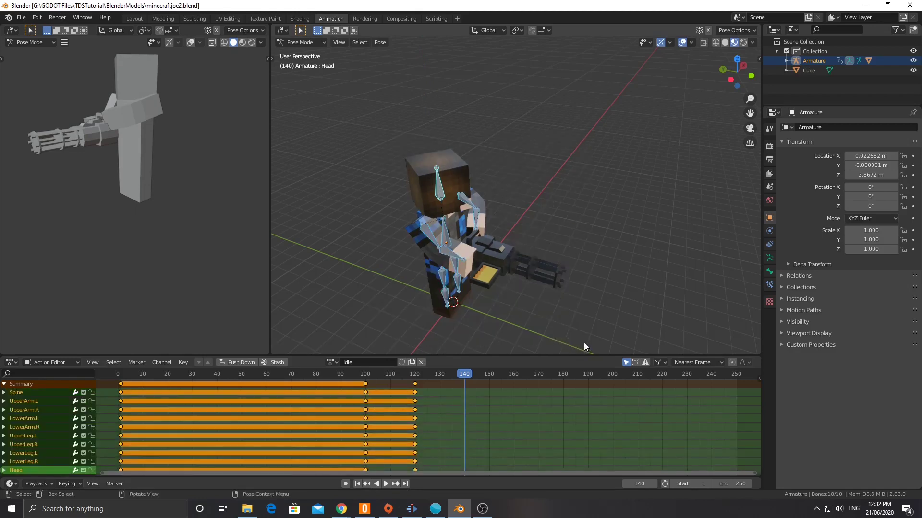
Step: Key all bones at frame 140, then at frame 160 rotate the Head around Z
key(i)
click(583, 343)
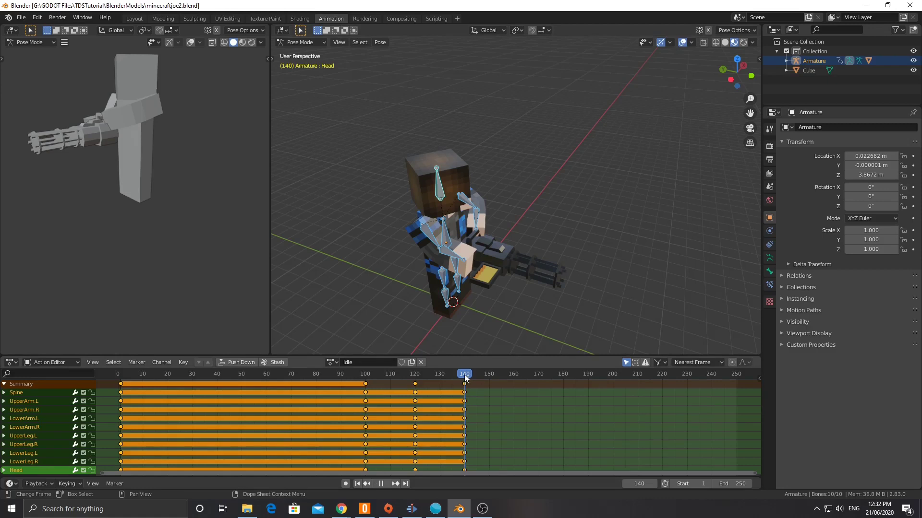
drag(465, 374, 514, 374)
click(440, 198)
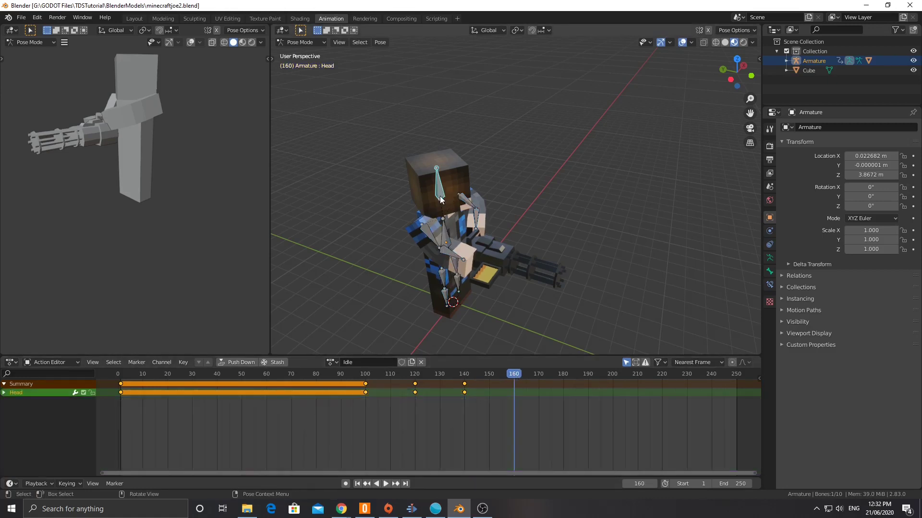
key(r)
key(z)
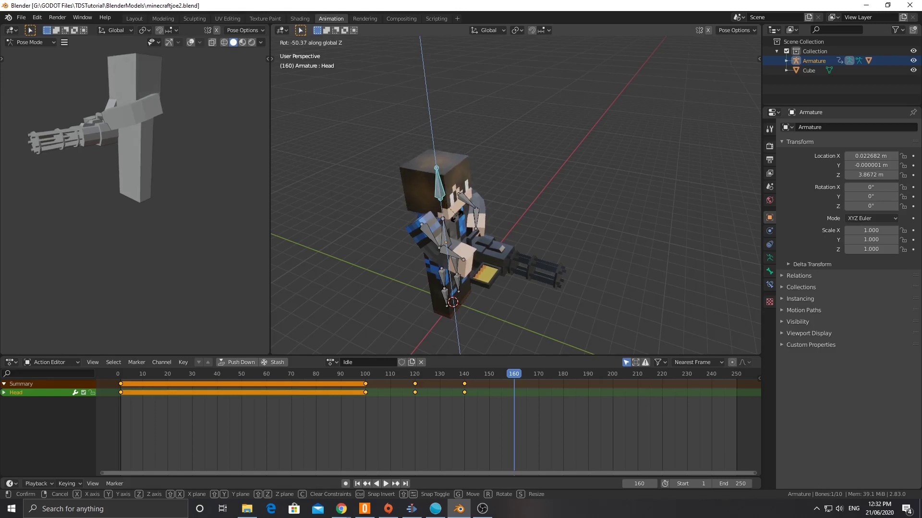
click(620, 157)
Step: In the sidebar reset the Head rotation to W 1, Y 0, then select all ten bones
key(n)
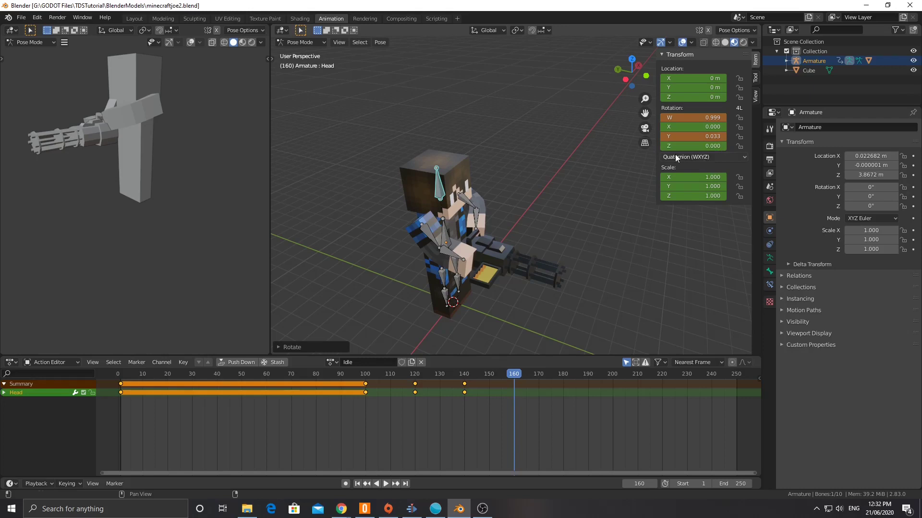
key(r)
key(z)
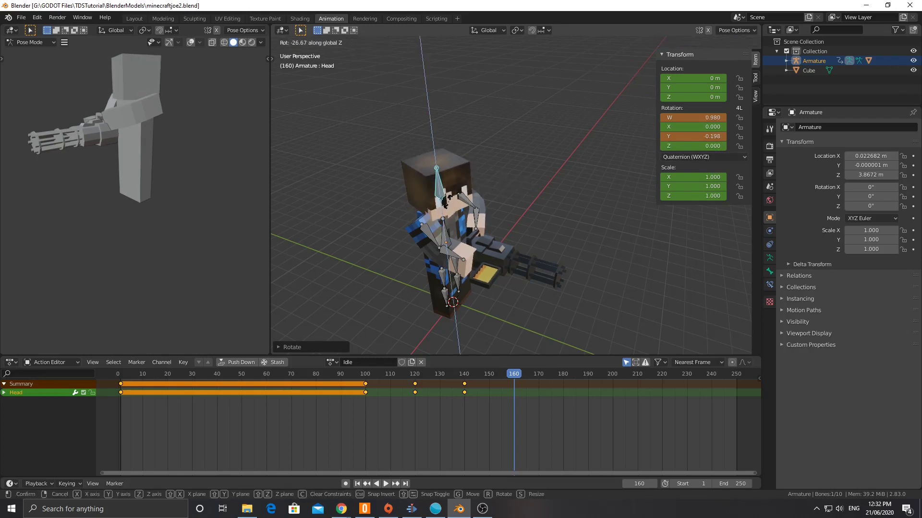
click(648, 157)
key(BackSpace)
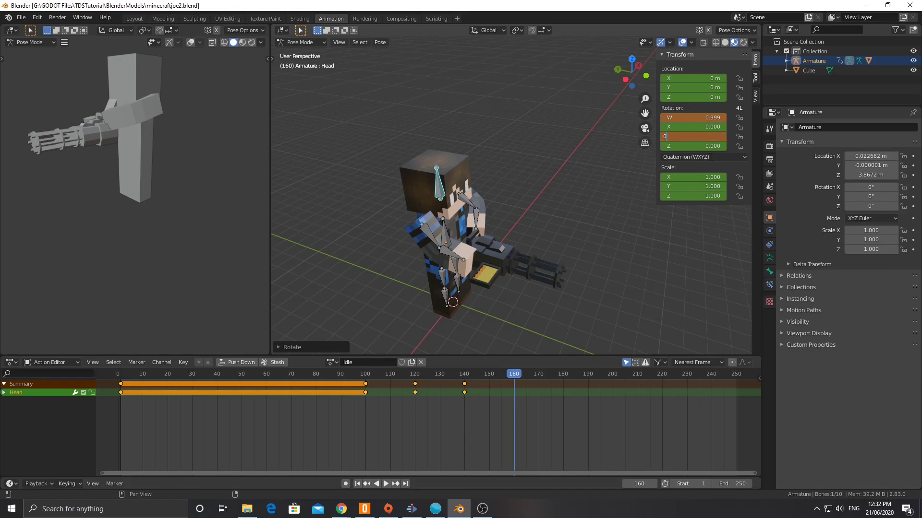
click(710, 120)
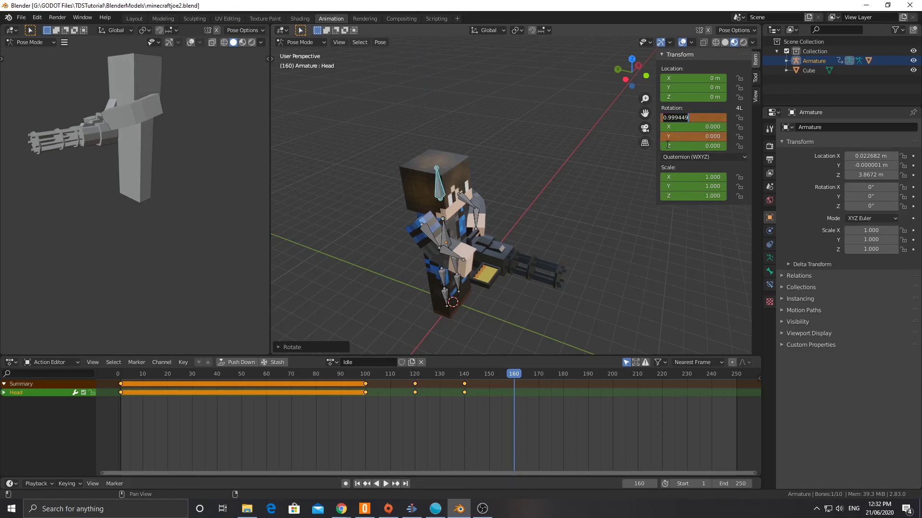
text(1)
key(Return)
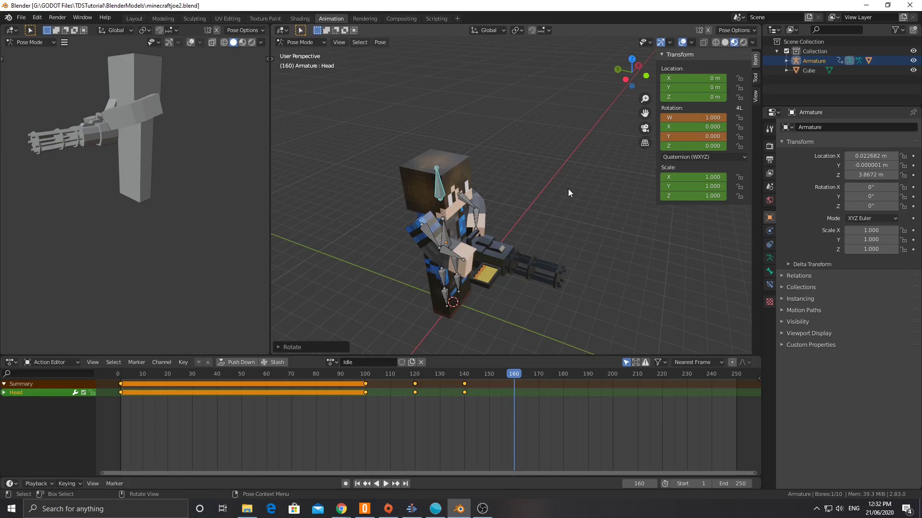
drag(365, 103, 595, 321)
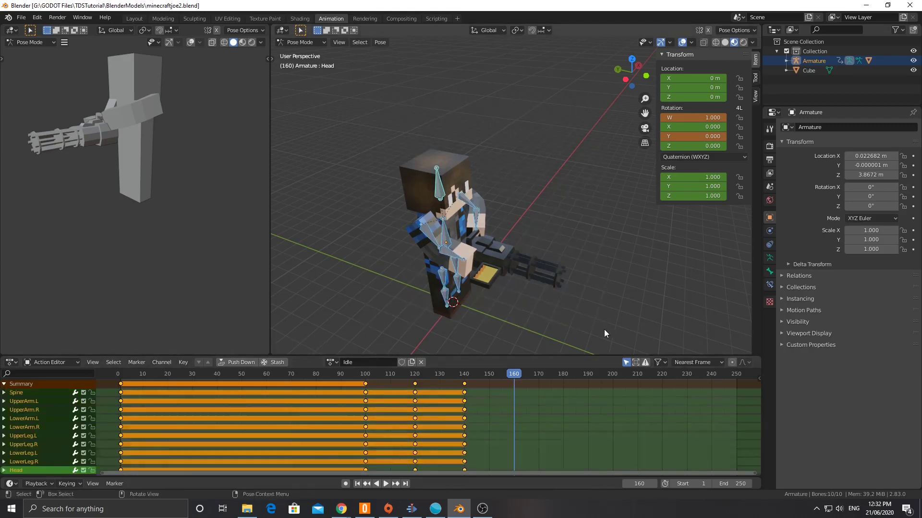
Step: Key all bones at frame 160, set the end frame to 160 and play the Idle loop
key(i)
click(491, 248)
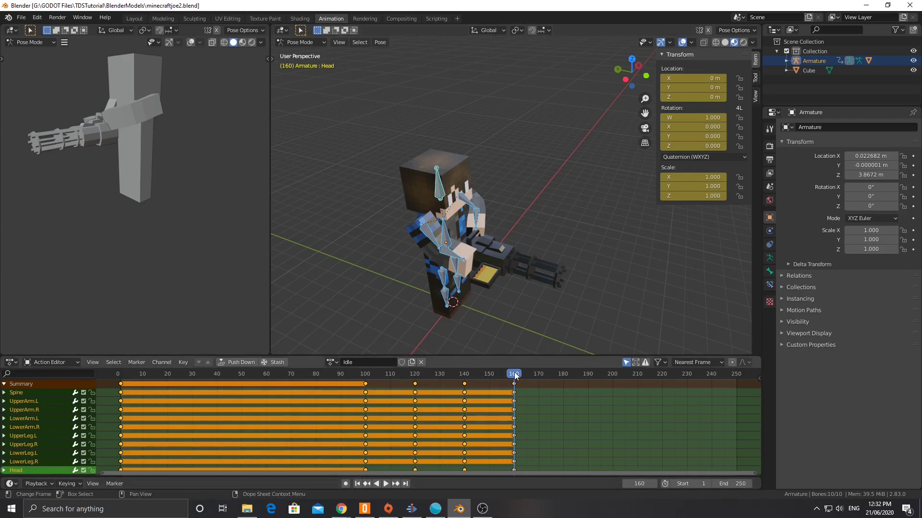
click(735, 484)
text(16)
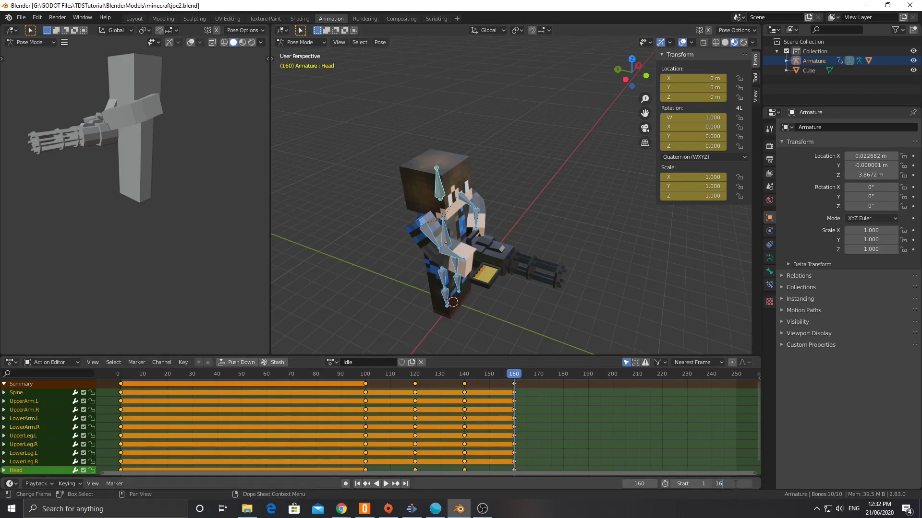
text(0)
key(Return)
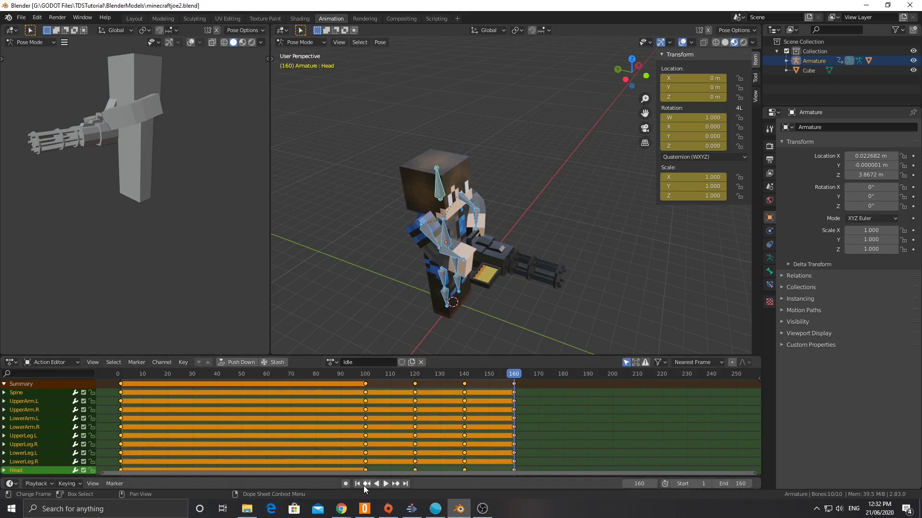
click(386, 485)
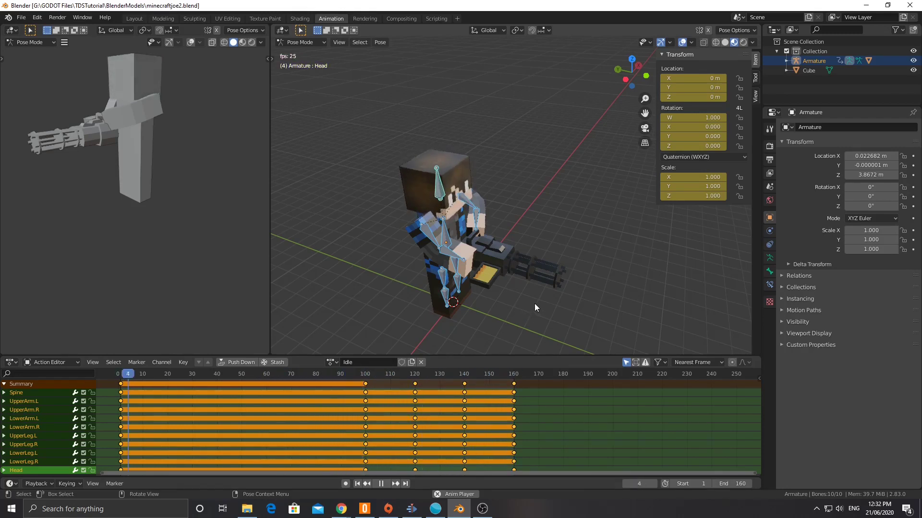
Step: Stop playback at frame 1 and create a new Run action with all copied keyframes deleted
click(382, 483)
click(357, 484)
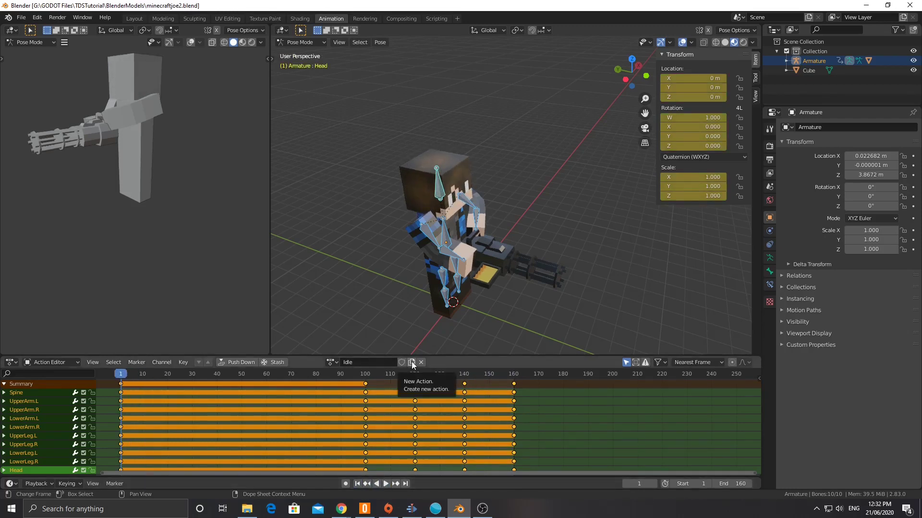
click(411, 362)
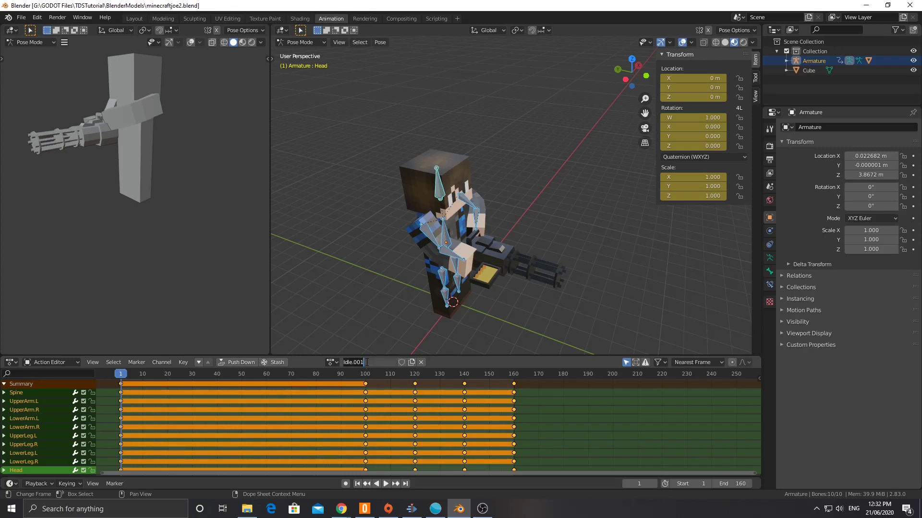
text(W)
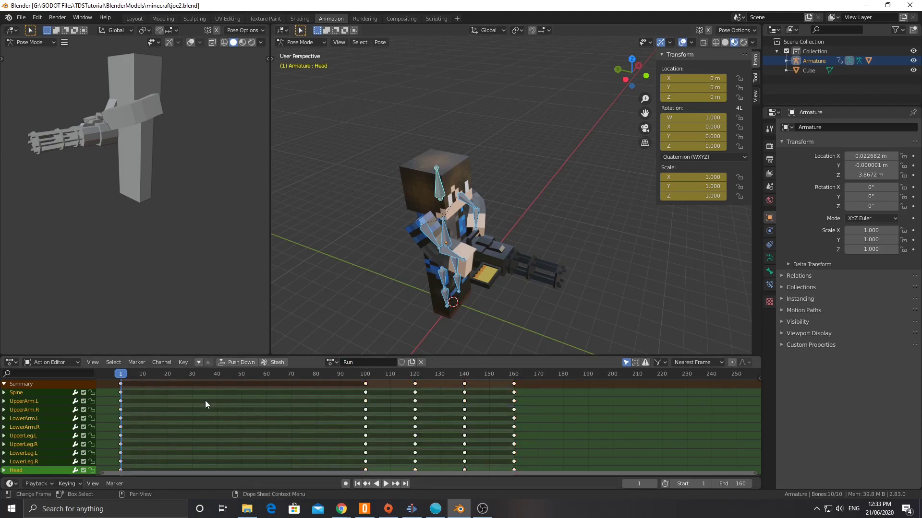
key(x)
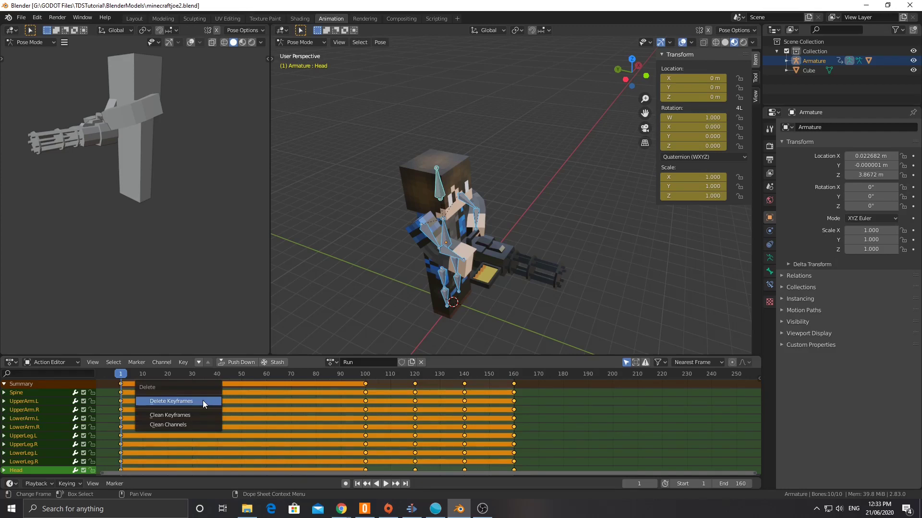
click(203, 400)
Step: Check Idle is intact in the action list, switch back to Run and select all bones
click(346, 362)
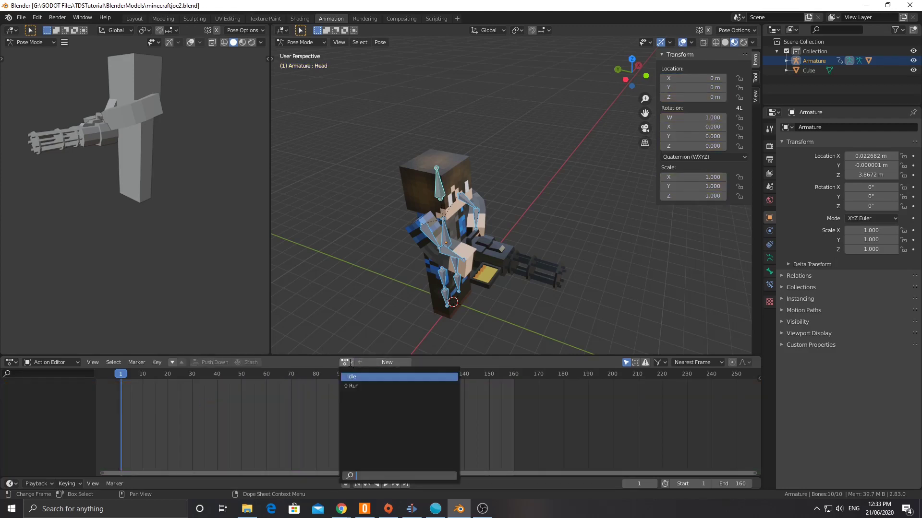
click(351, 377)
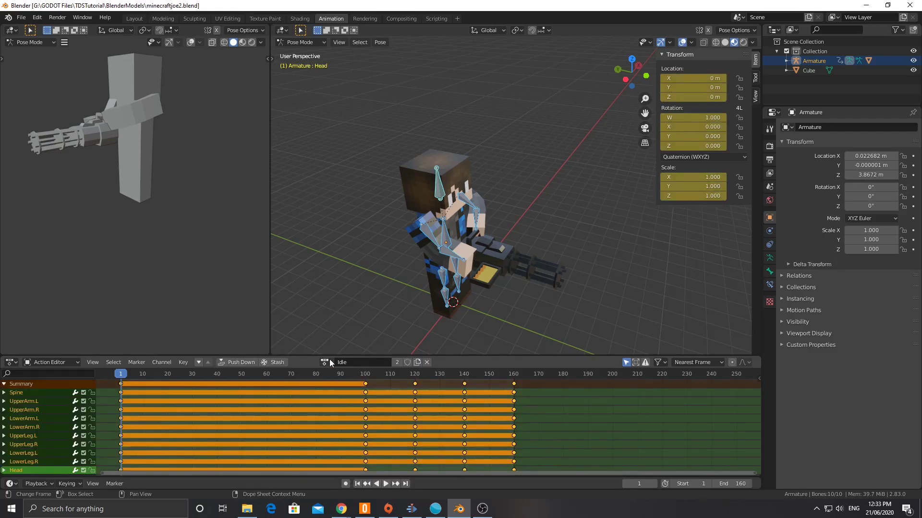
click(329, 363)
click(330, 389)
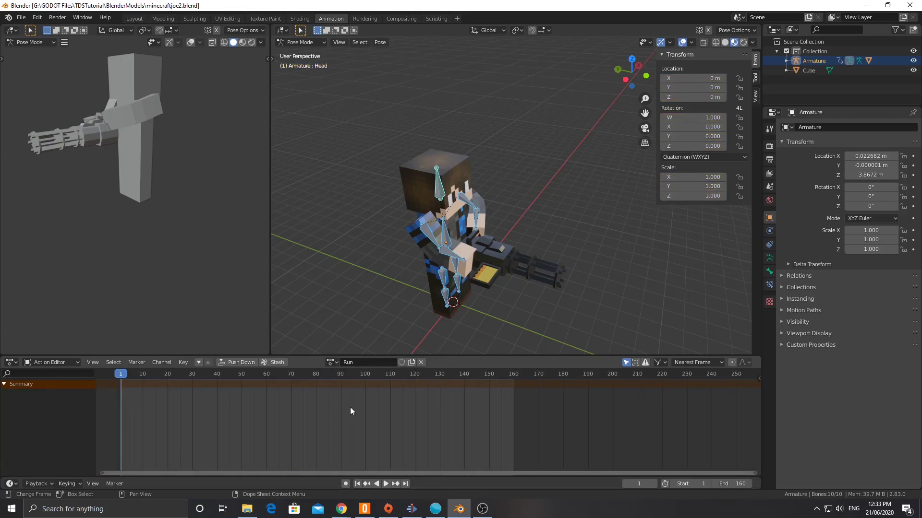
drag(354, 94, 641, 352)
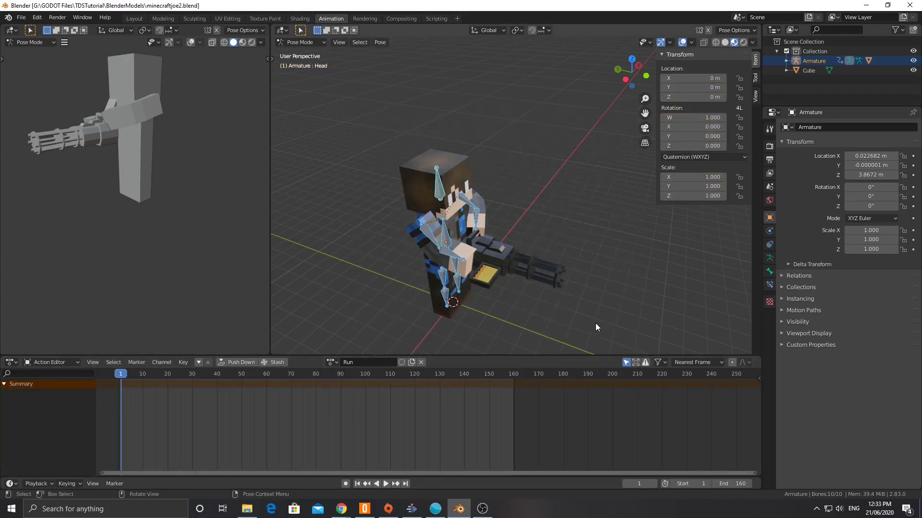
Step: Orbit to a side view and position the walk-cycle reference window at the top-left
middle_drag(558, 299, 400, 250)
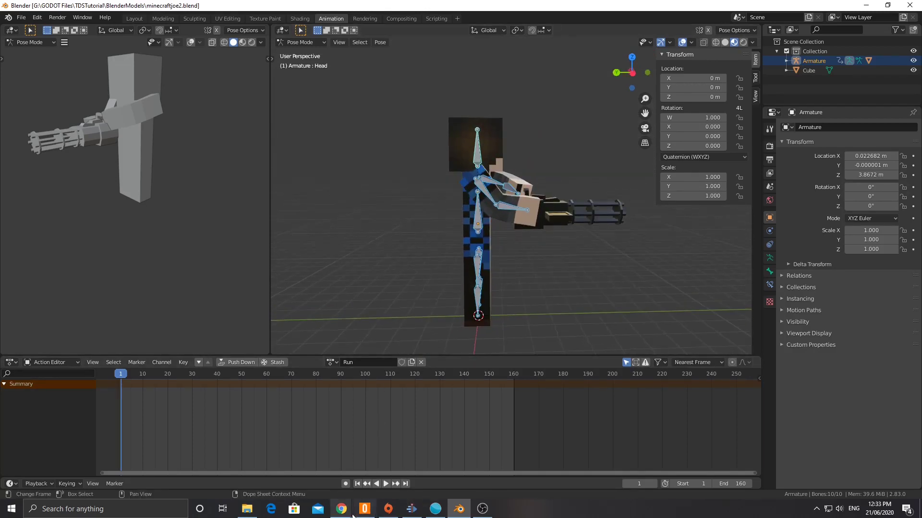
mouse_move(342, 511)
click(361, 473)
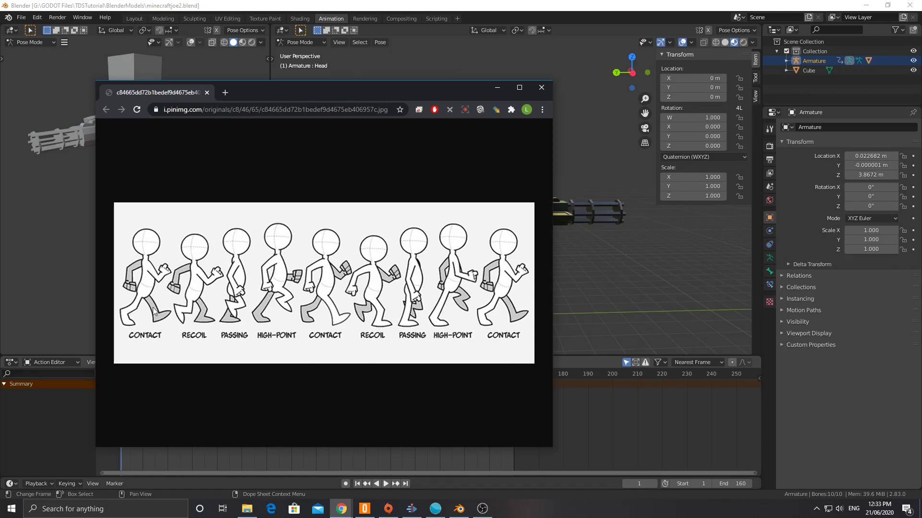
drag(261, 97, 582, 95)
drag(537, 217, 352, 143)
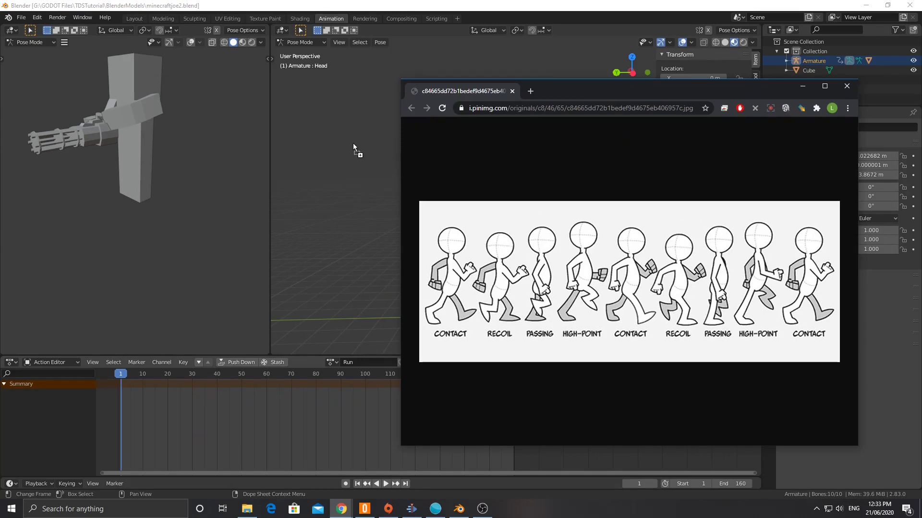
drag(569, 88, 439, 110)
drag(560, 116, 287, 59)
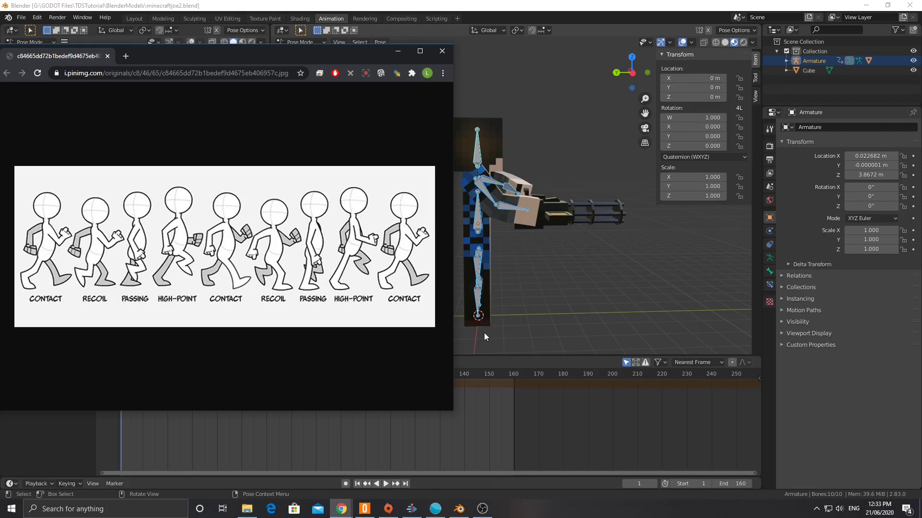
Step: Swing the right thigh forward and bend the right shin on the X axis
click(490, 7)
click(477, 258)
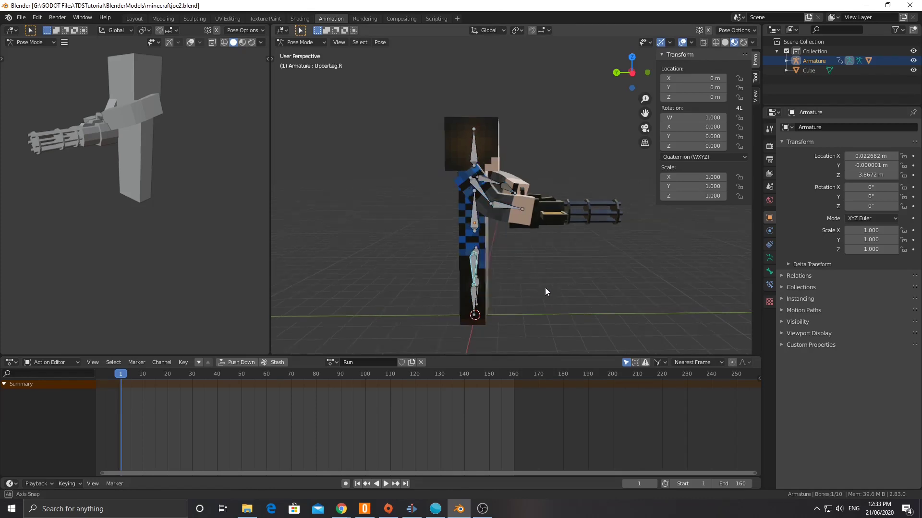
middle_drag(545, 287, 549, 285)
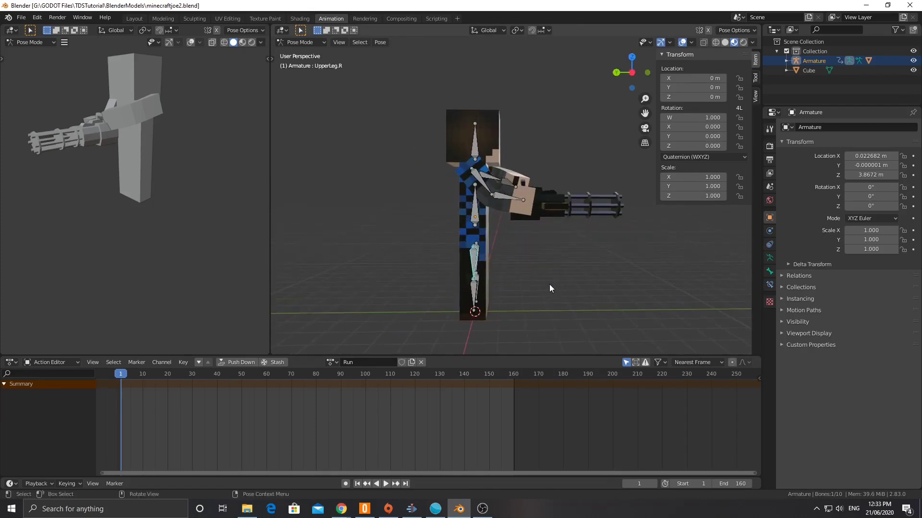
mouse_move(341, 510)
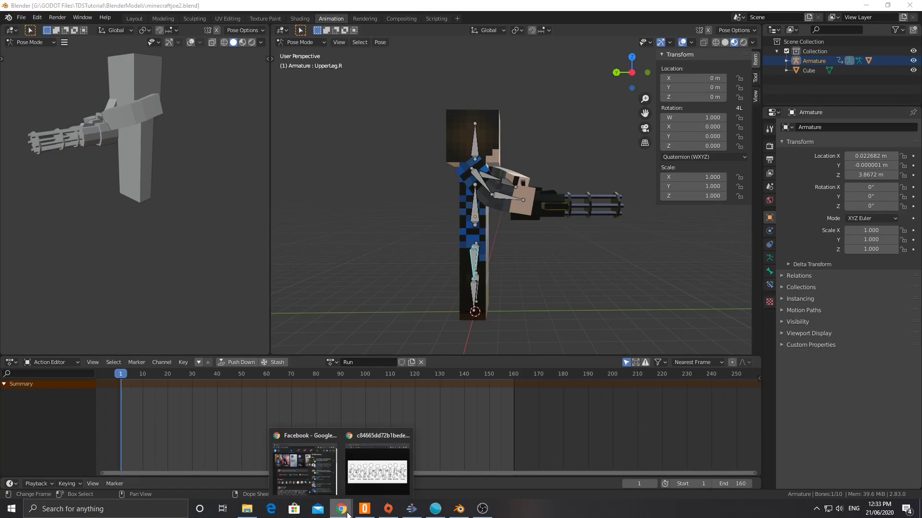
click(382, 461)
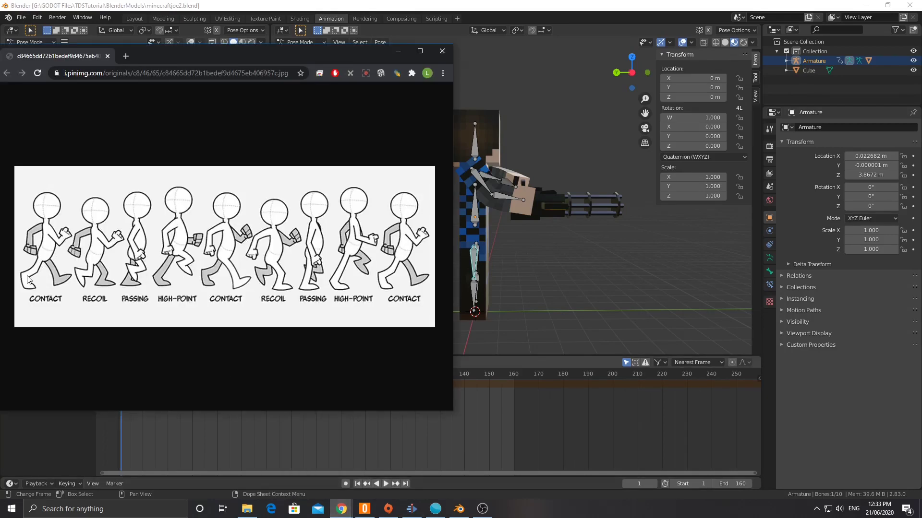
click(505, 254)
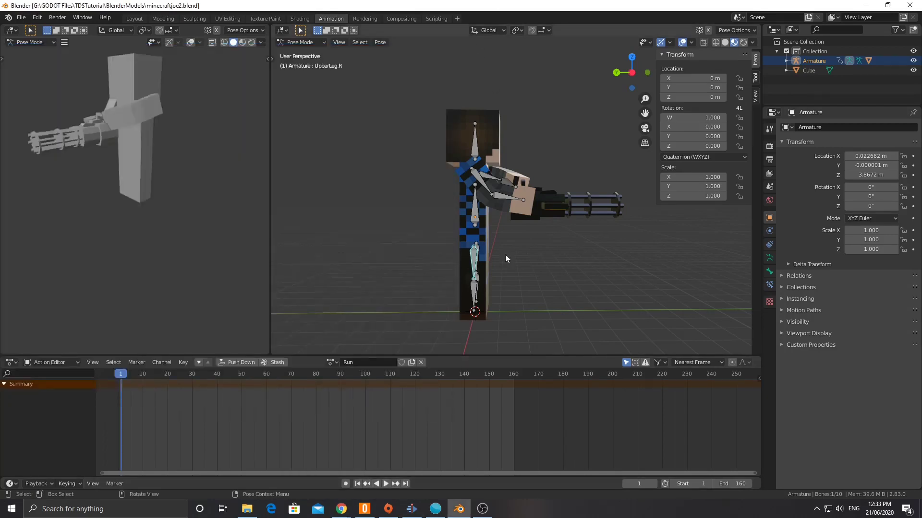
key(r)
key(x)
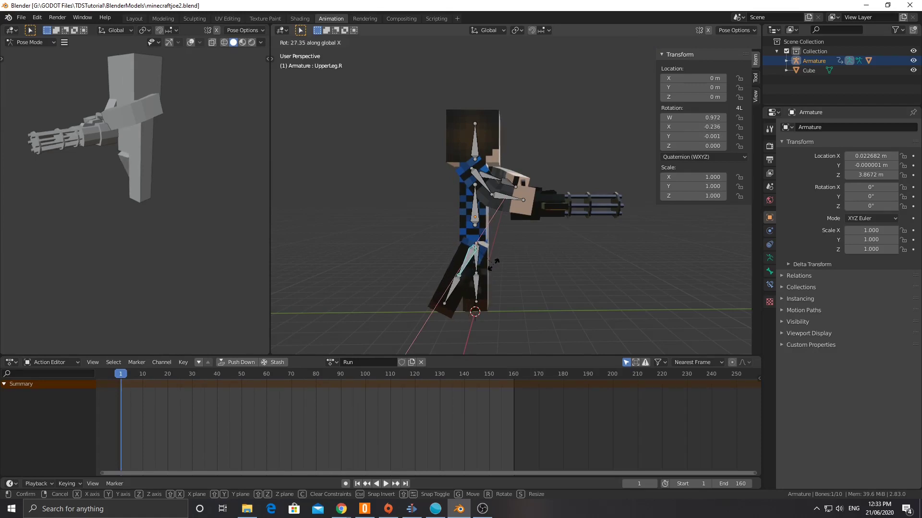
click(467, 280)
click(461, 280)
key(r)
key(x)
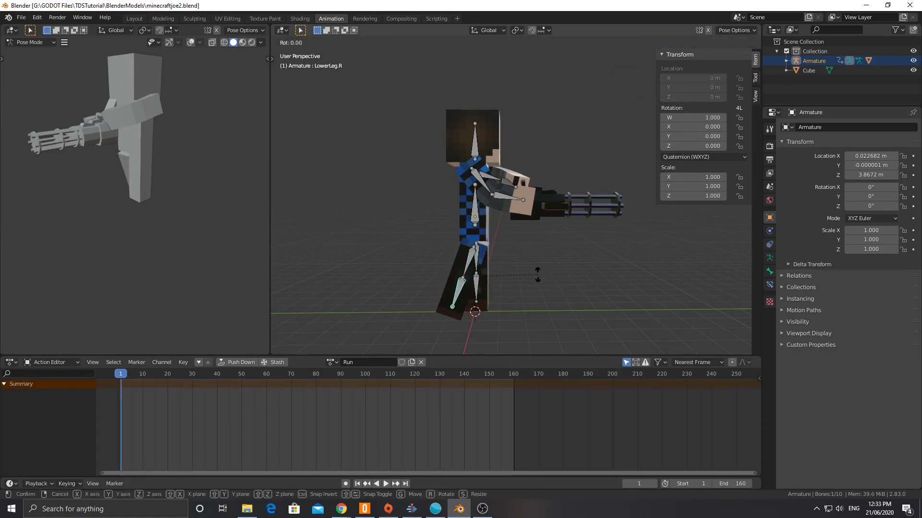
click(521, 296)
Step: Swing the left thigh back, slightly bend the left shin, then select all ten bones
middle_drag(521, 295, 369, 452)
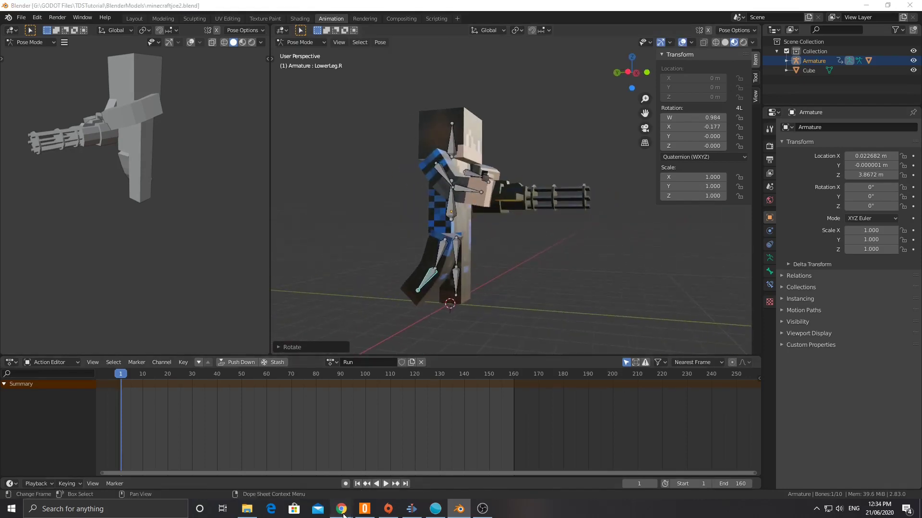
mouse_move(342, 508)
click(378, 463)
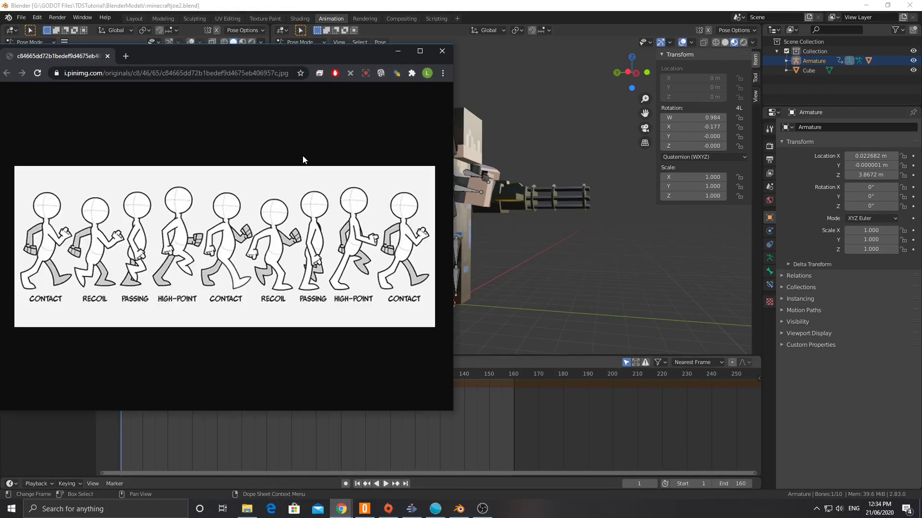
click(469, 252)
click(460, 243)
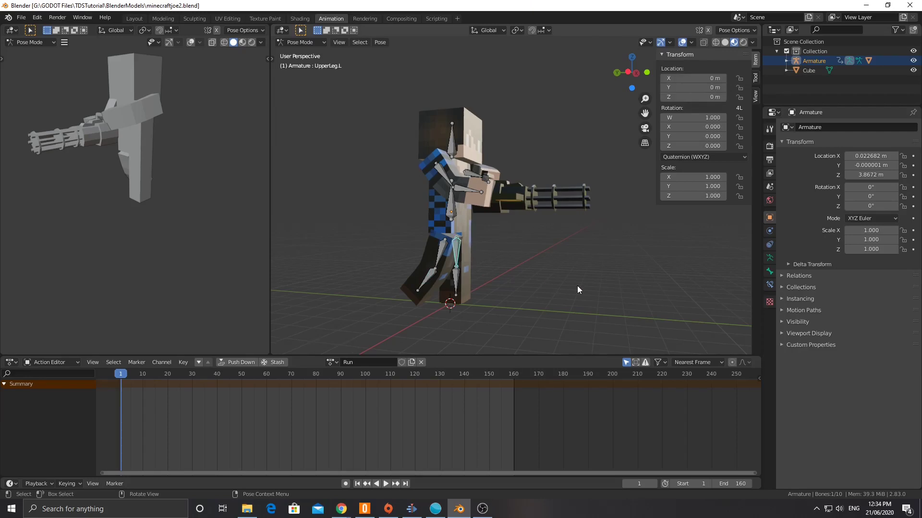
key(r)
key(x)
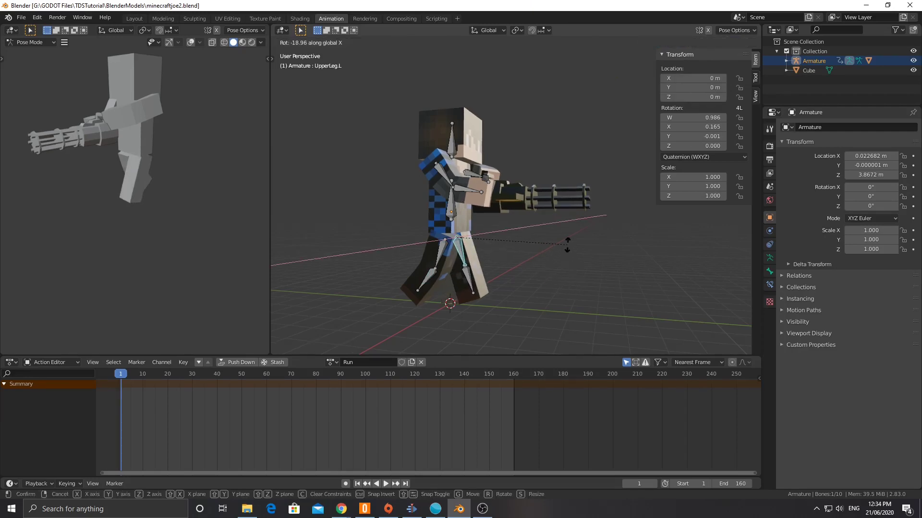
click(566, 243)
click(468, 265)
key(r)
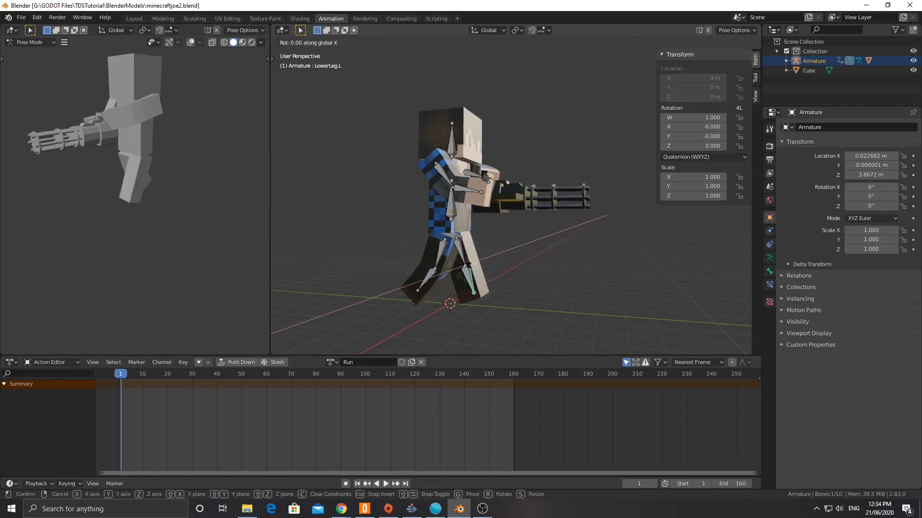
key(x)
click(461, 281)
middle_drag(462, 281, 488, 276)
drag(385, 57, 609, 321)
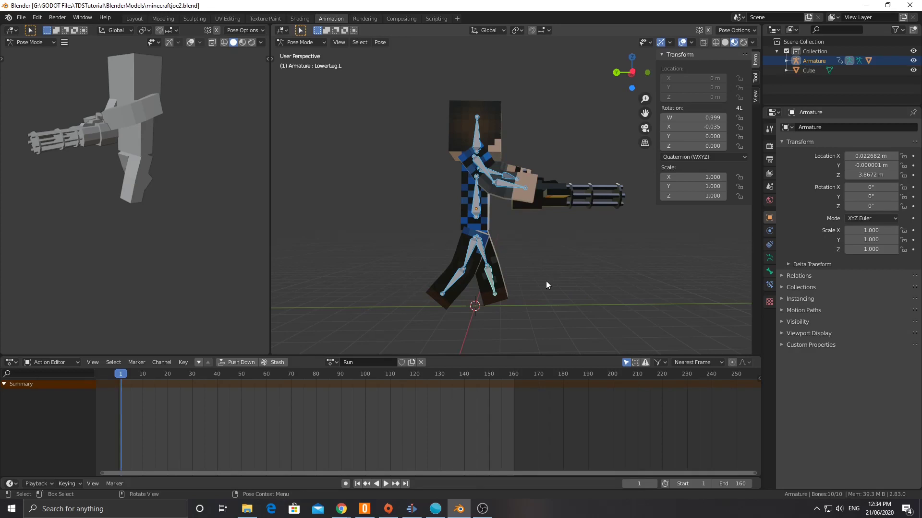
Step: Key LocRotScale on every bone at frame 1 to store the contact pose
key(i)
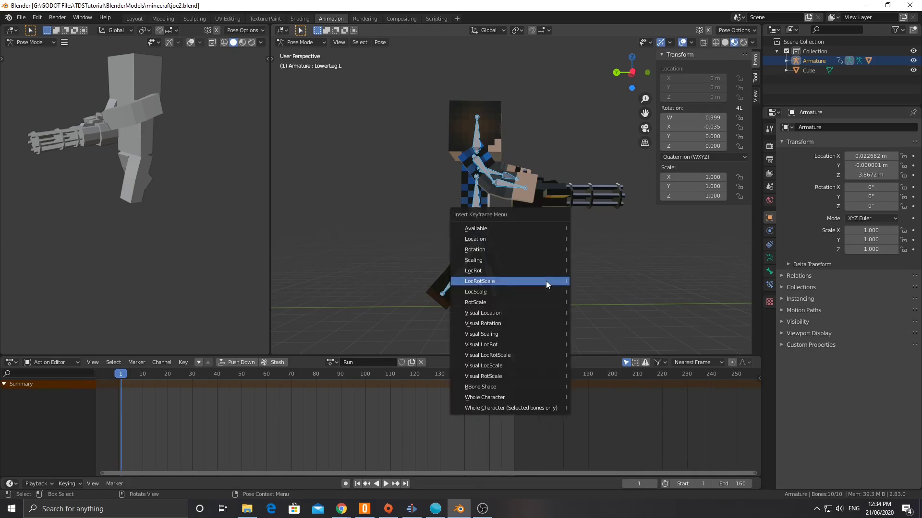
click(546, 281)
middle_drag(542, 287, 498, 296)
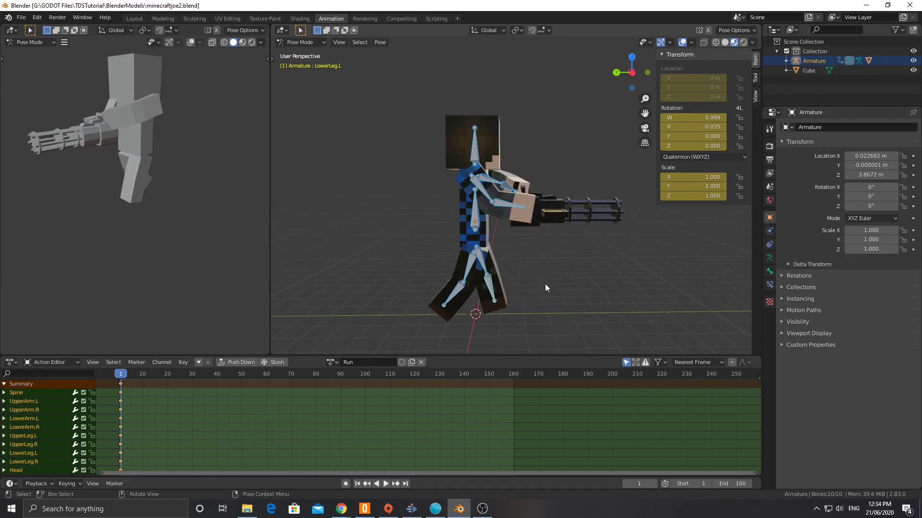
Step: Try a rotation on UpperLeg.L, undo it, and hide the sidebar
click(478, 252)
middle_drag(537, 255, 491, 249)
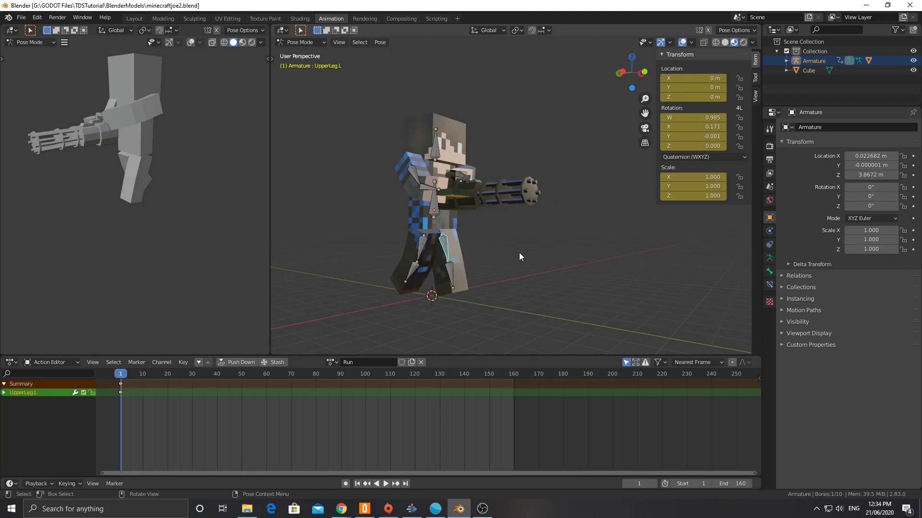
key(r)
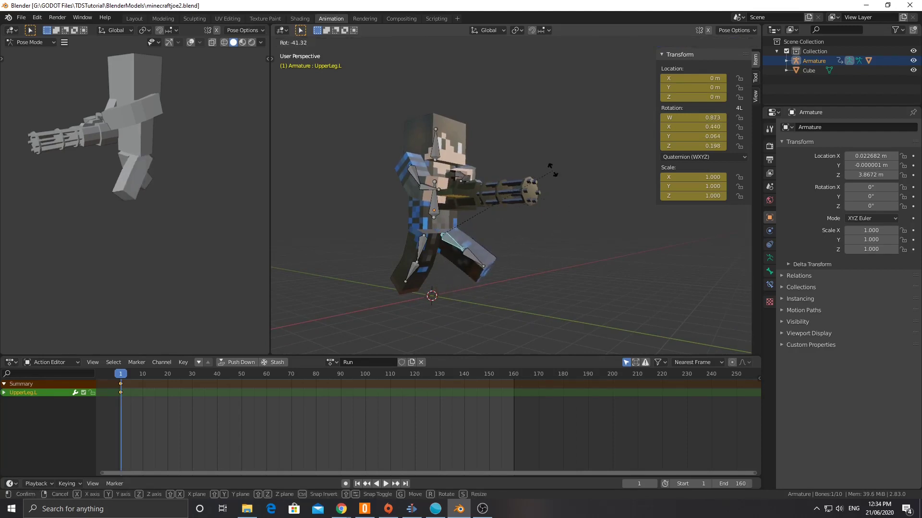
click(551, 166)
middle_drag(551, 166, 524, 272)
key(ctrl+z)
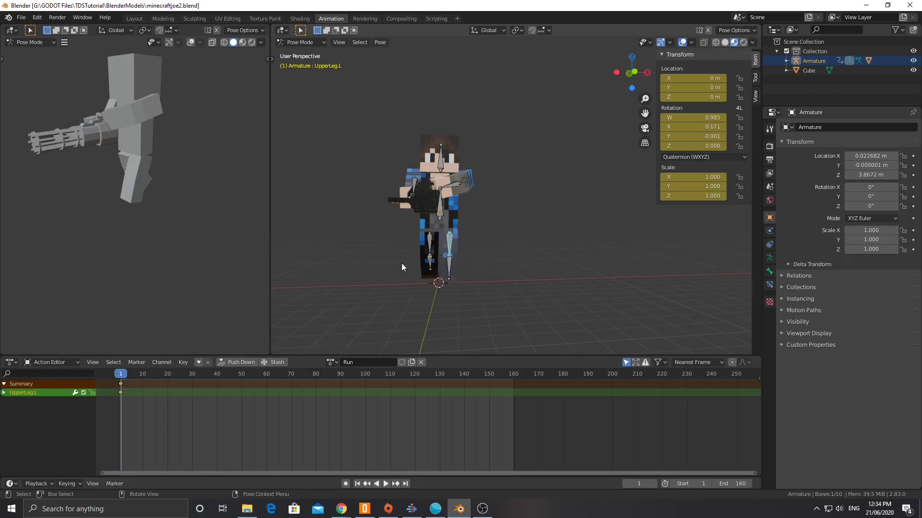
middle_drag(401, 264, 504, 336)
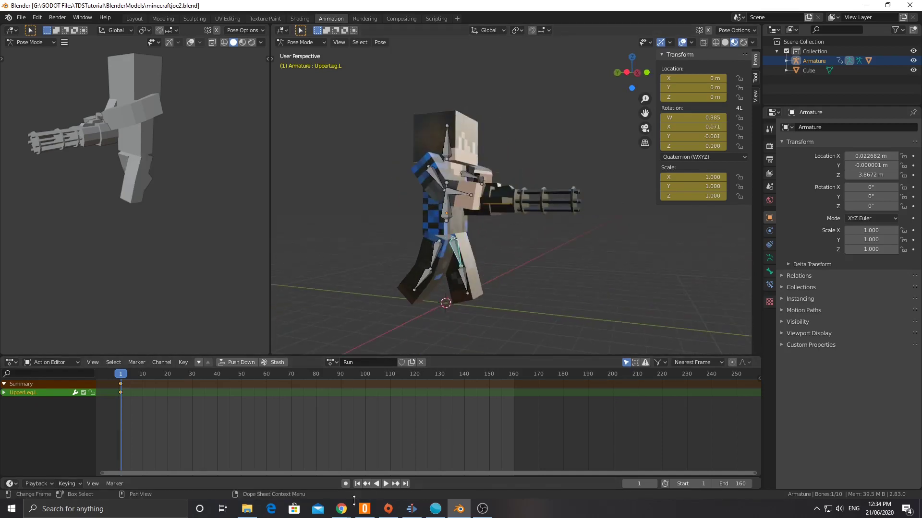
key(n)
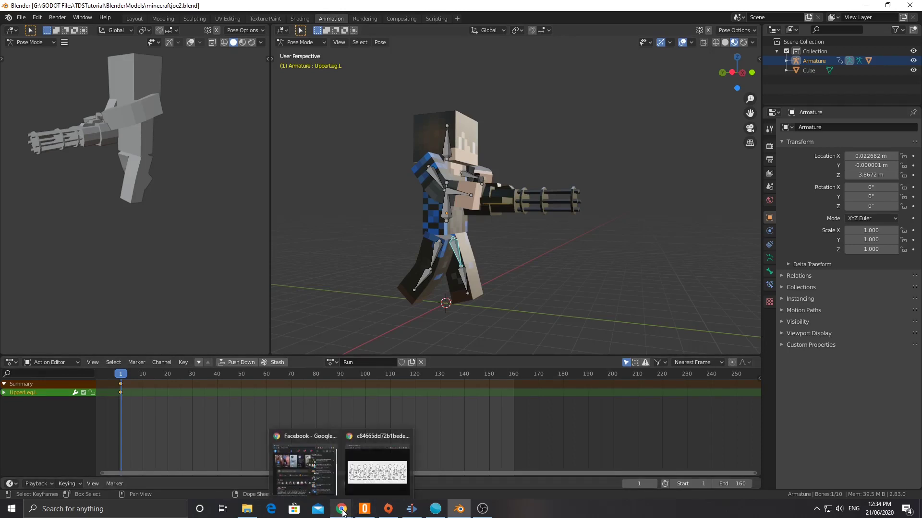
Step: At frame 10, re-bend the left shin to match the walk-cycle reference image
drag(134, 375, 144, 375)
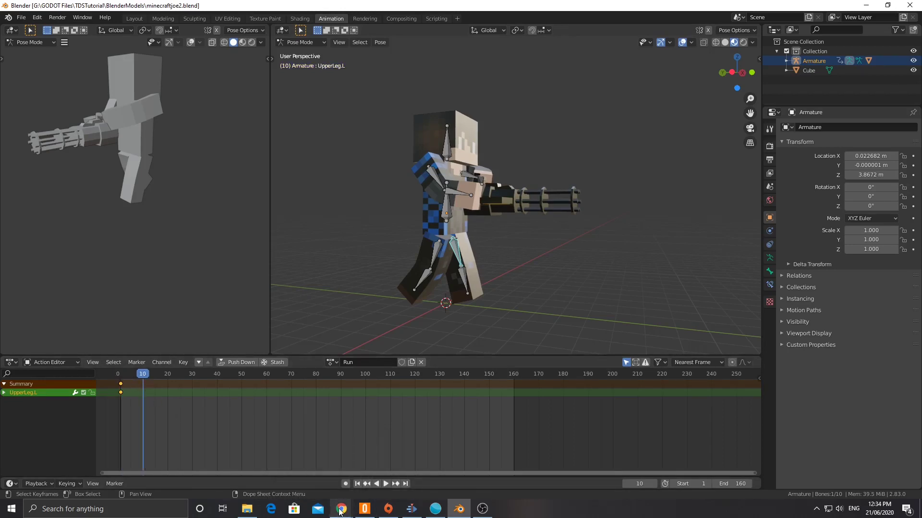
mouse_move(341, 509)
click(359, 475)
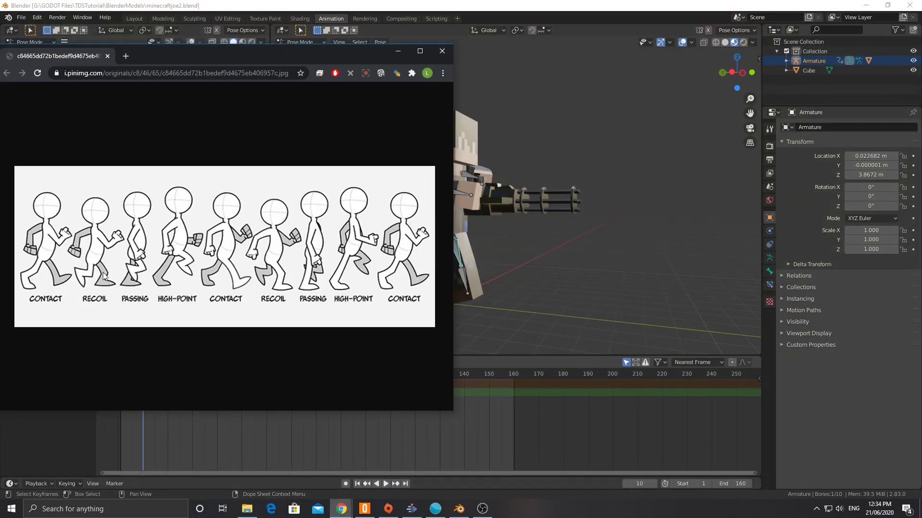
click(458, 227)
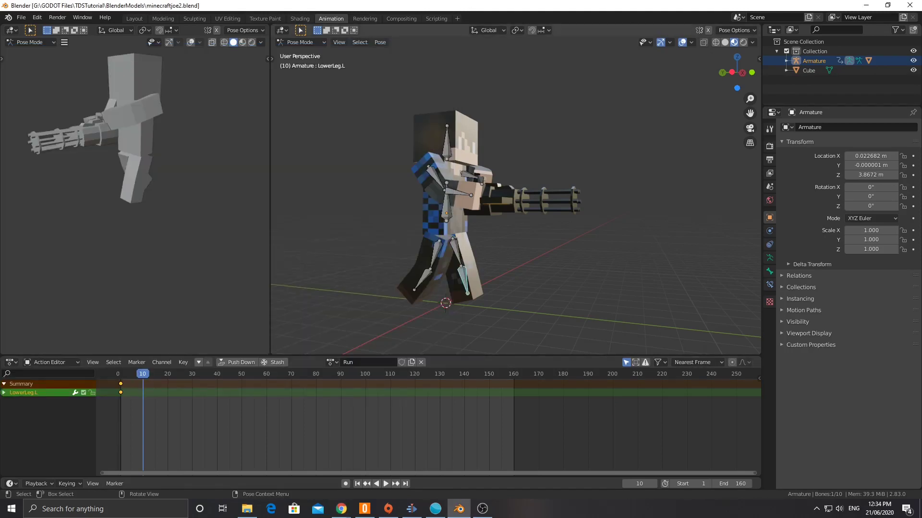
key(r)
click(500, 271)
click(453, 240)
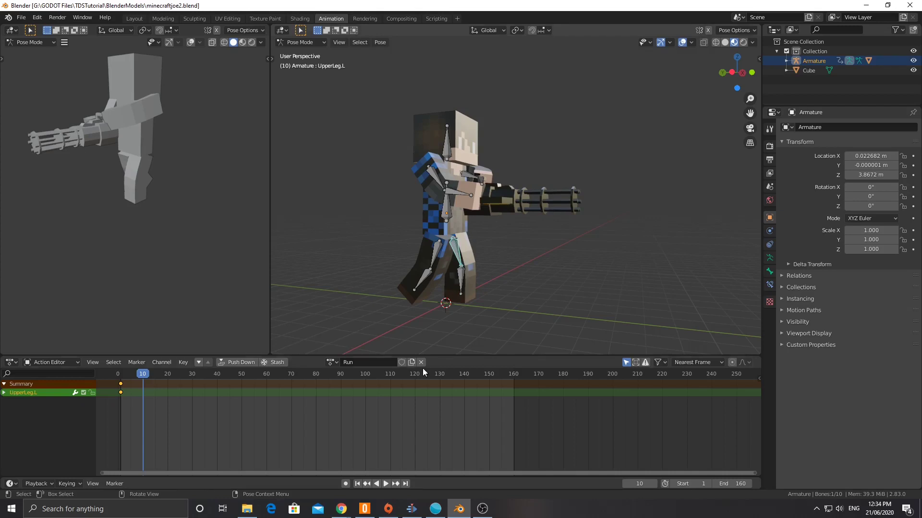
mouse_move(341, 508)
click(351, 479)
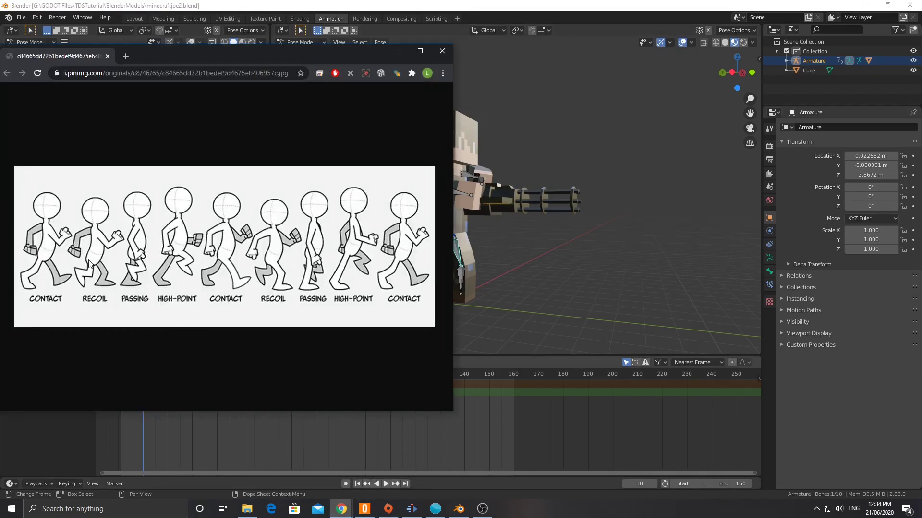
click(477, 284)
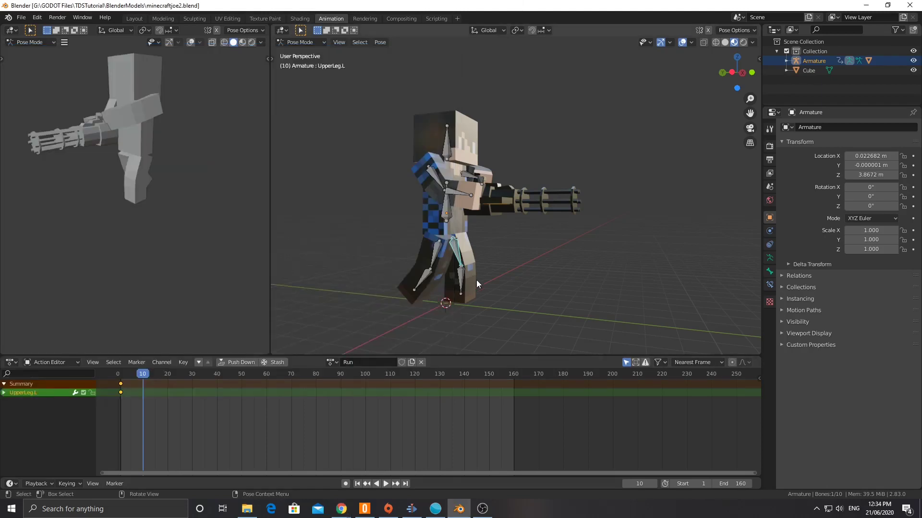
click(460, 266)
key(r)
click(469, 312)
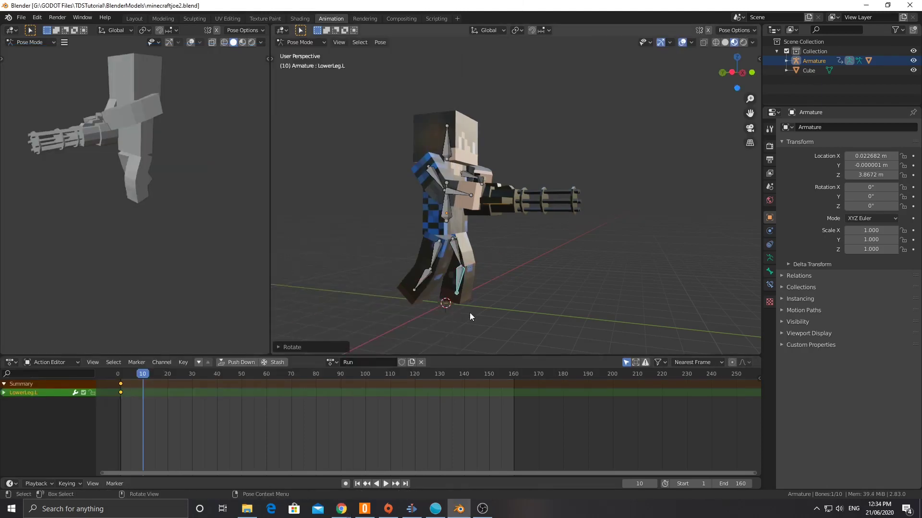
Step: Rotate the right thigh, then the right shin on the global X axis, into the new stride
mouse_move(341, 508)
click(352, 479)
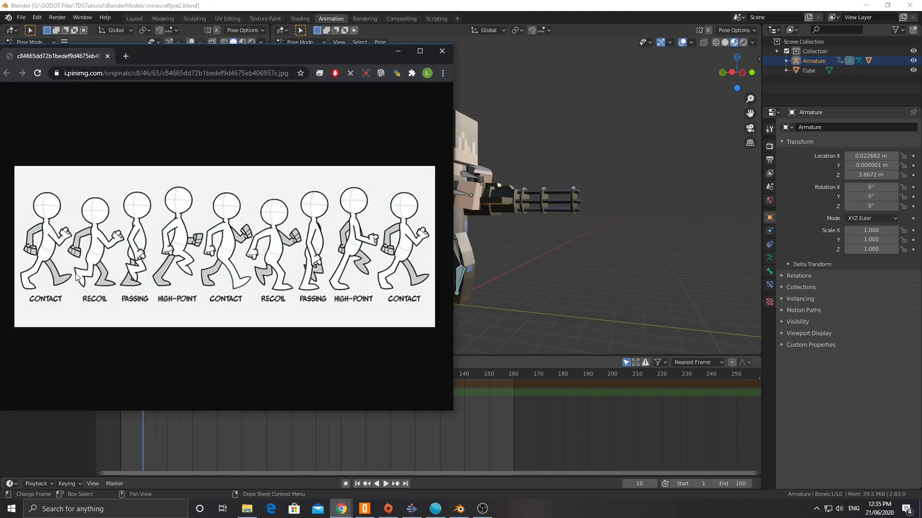
click(447, 50)
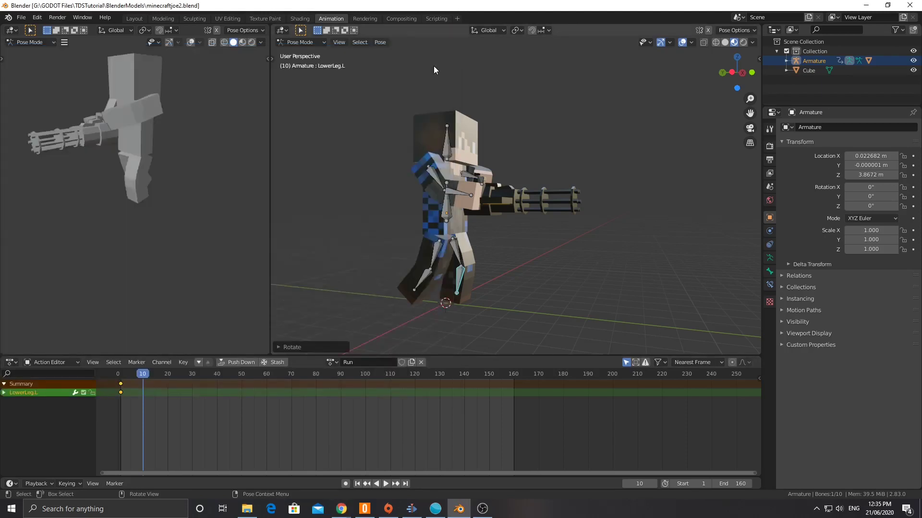
click(441, 247)
key(r)
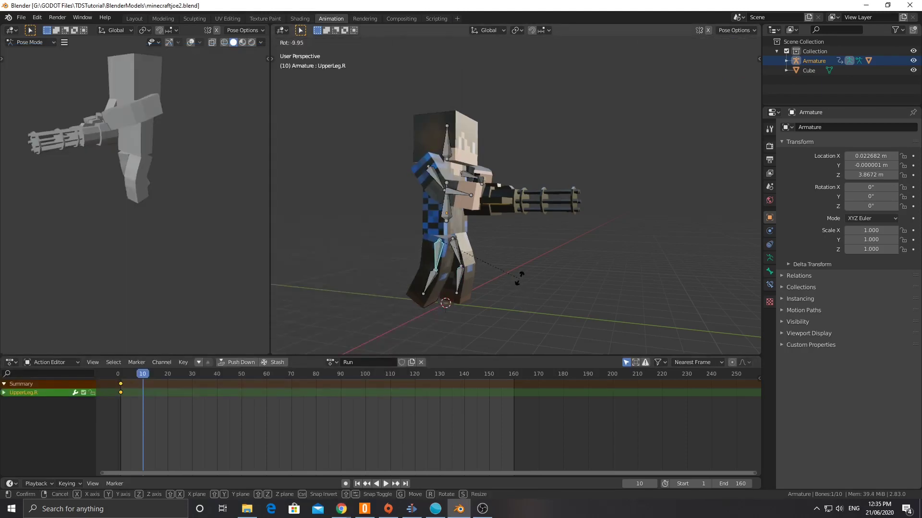
click(444, 275)
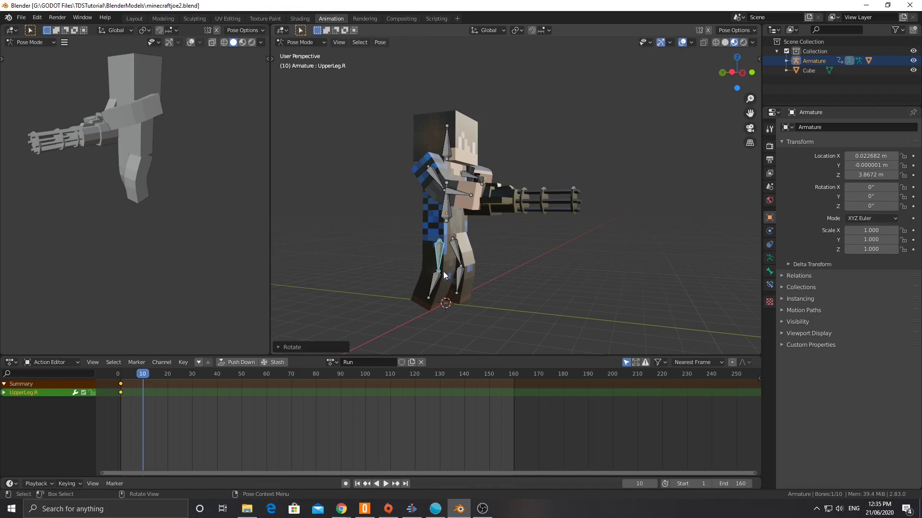
click(444, 275)
key(r)
key(x)
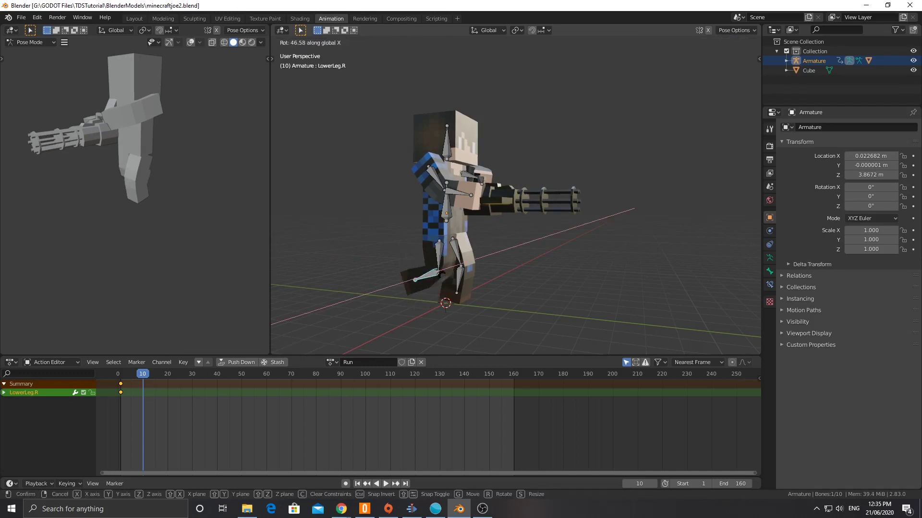
key(Return)
Step: After checking the reference, key LocRotScale on all bones at frame 10
mouse_move(341, 508)
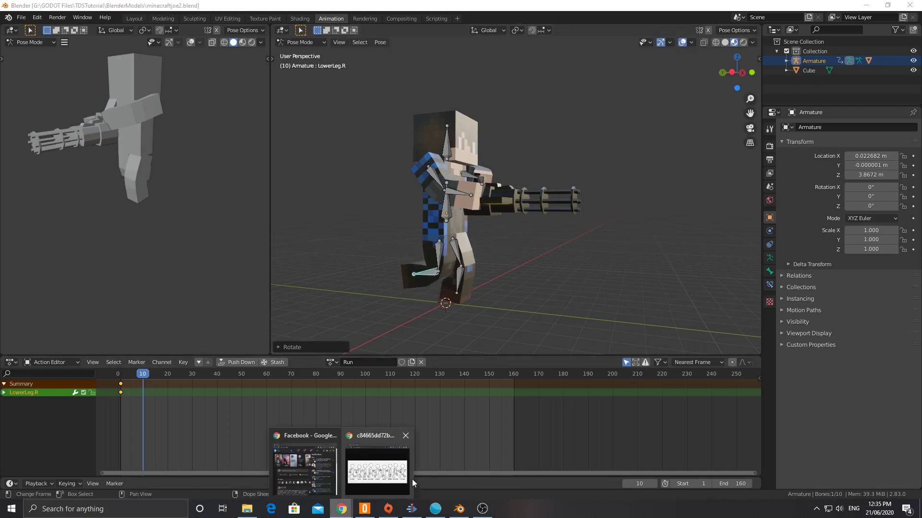
click(399, 470)
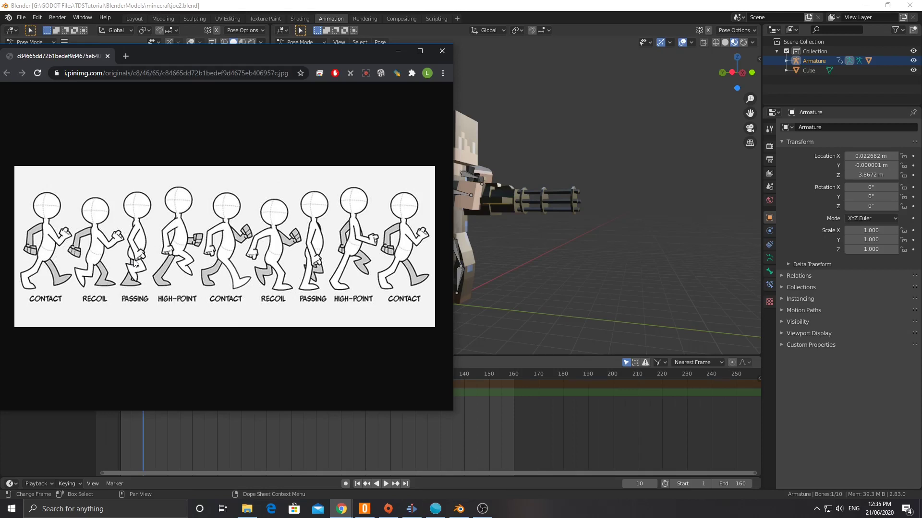
key(alt+Tab)
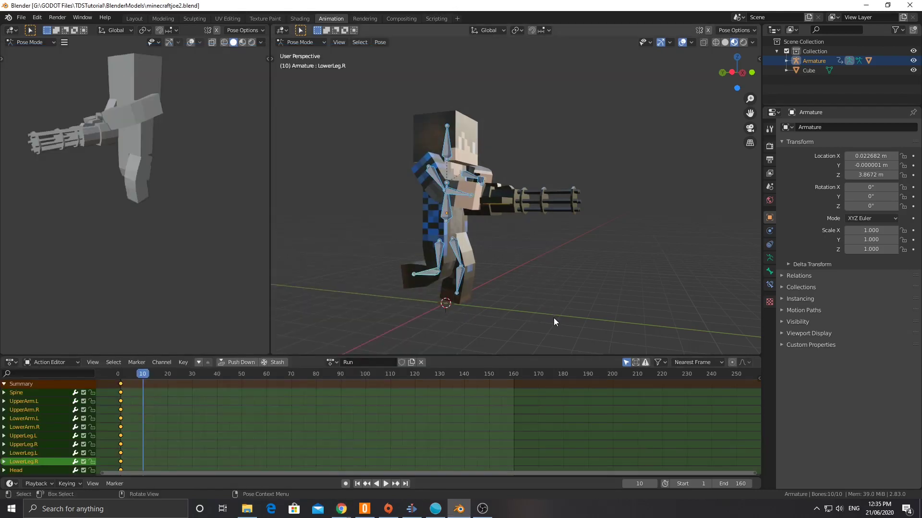
key(i)
click(554, 317)
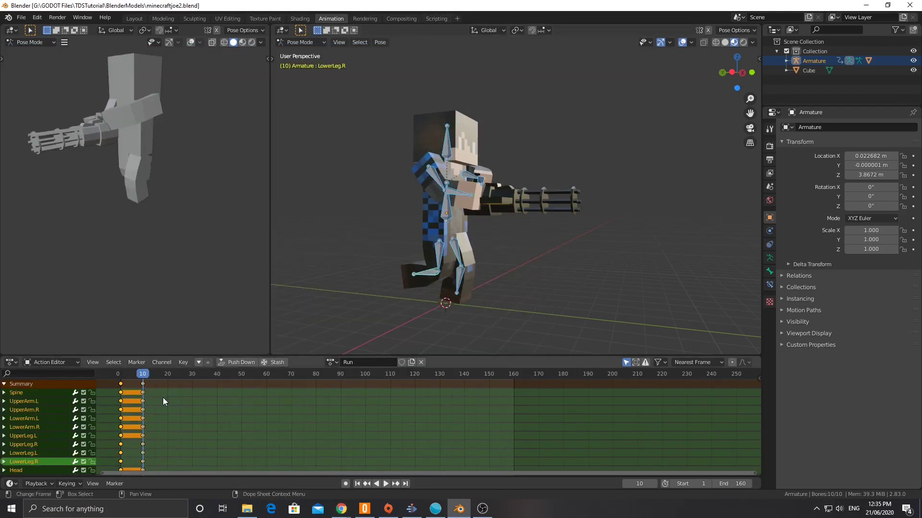
Step: At frame 20, rotate UpperLeg.R on X to match the reference image
drag(144, 381, 168, 376)
click(345, 510)
click(377, 464)
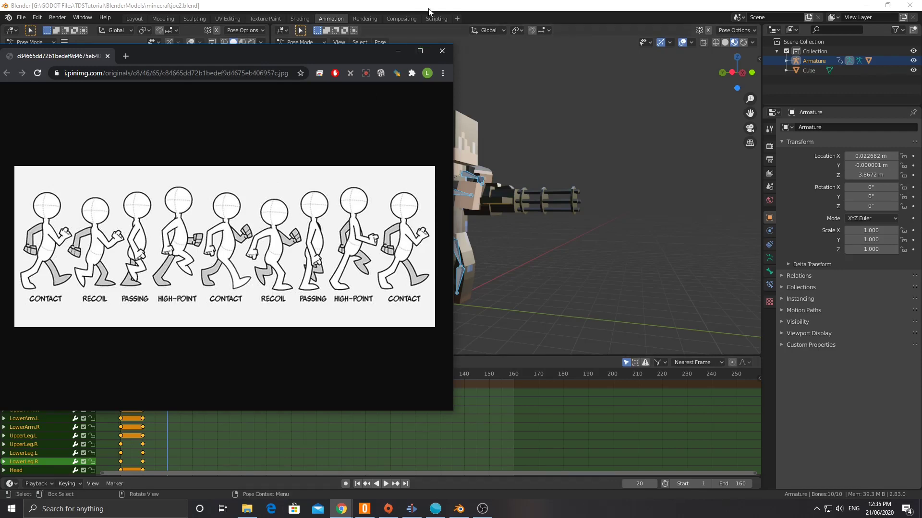
click(453, 207)
click(440, 240)
key(r)
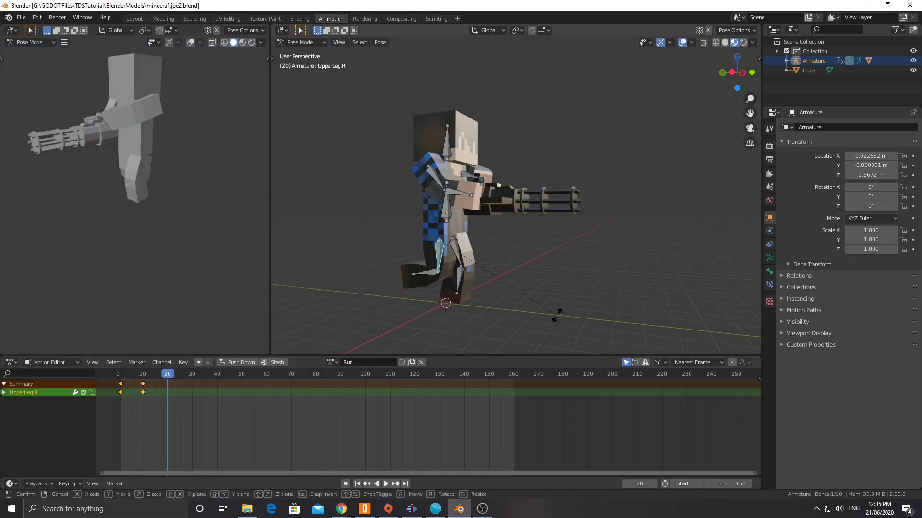
key(x)
click(542, 229)
Step: Swing LowerLeg.R forward on X and readjust the UpperLeg.R angle
middle_drag(464, 289, 492, 266)
click(499, 261)
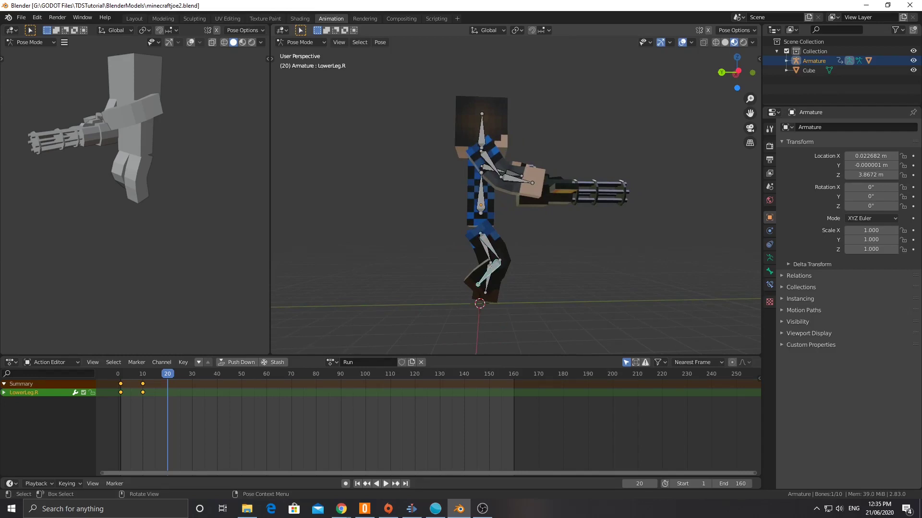
key(r)
key(x)
click(490, 269)
click(488, 240)
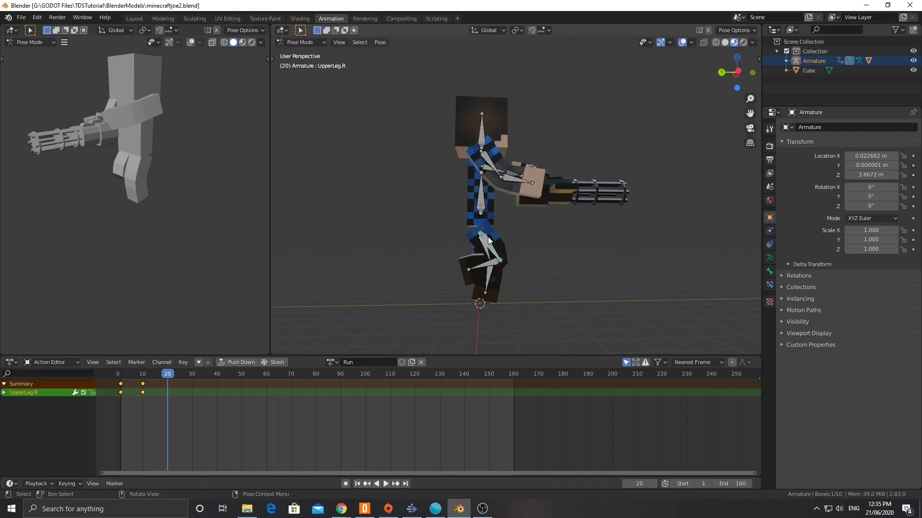
key(r)
key(x)
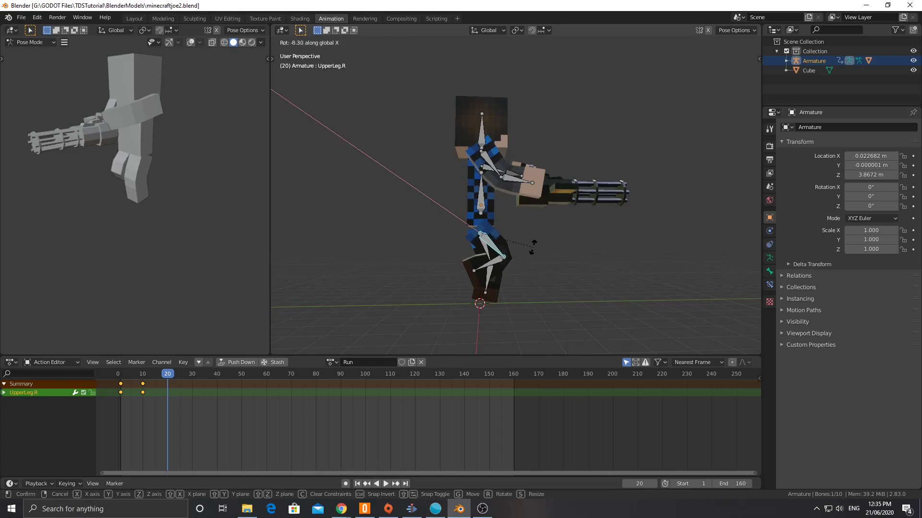
click(497, 295)
Step: Per the reference, rotate UpperLeg.L and bend LowerLeg.L on the X axis
mouse_move(341, 508)
click(379, 463)
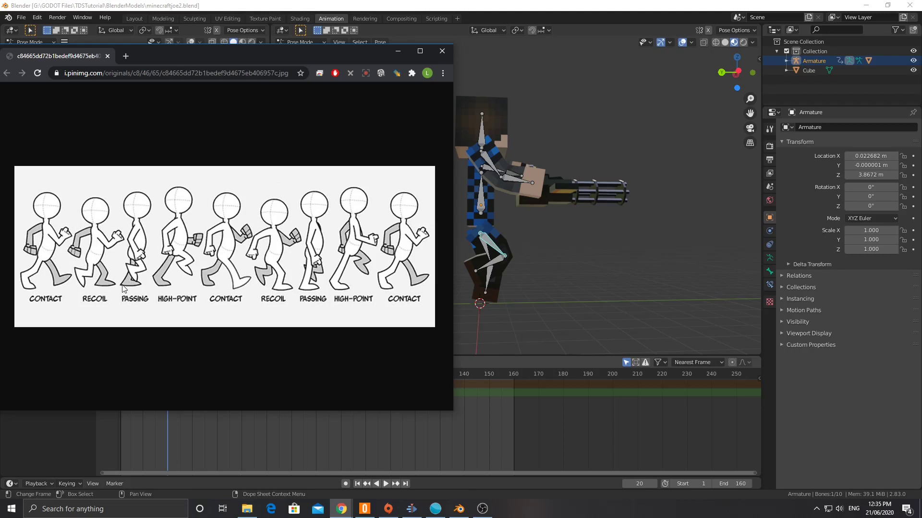
key(alt+Tab)
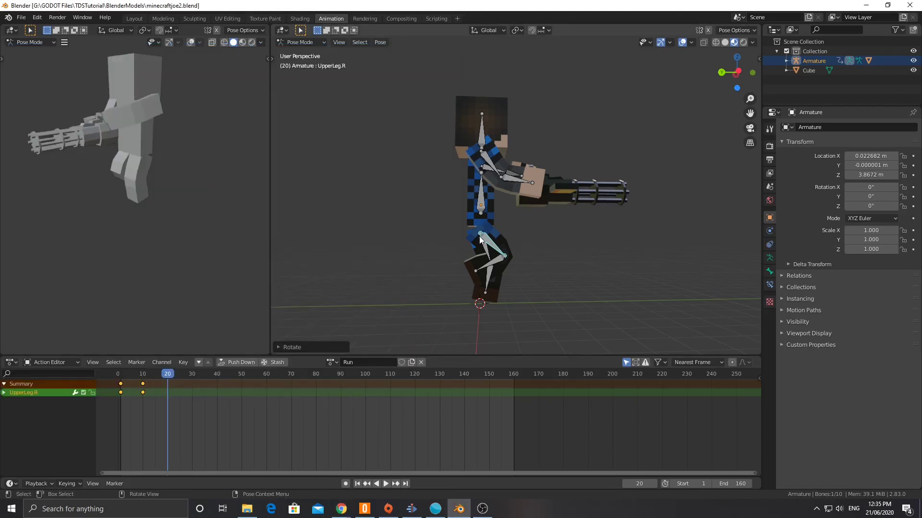
click(480, 238)
middle_drag(474, 237, 504, 241)
key(r)
key(x)
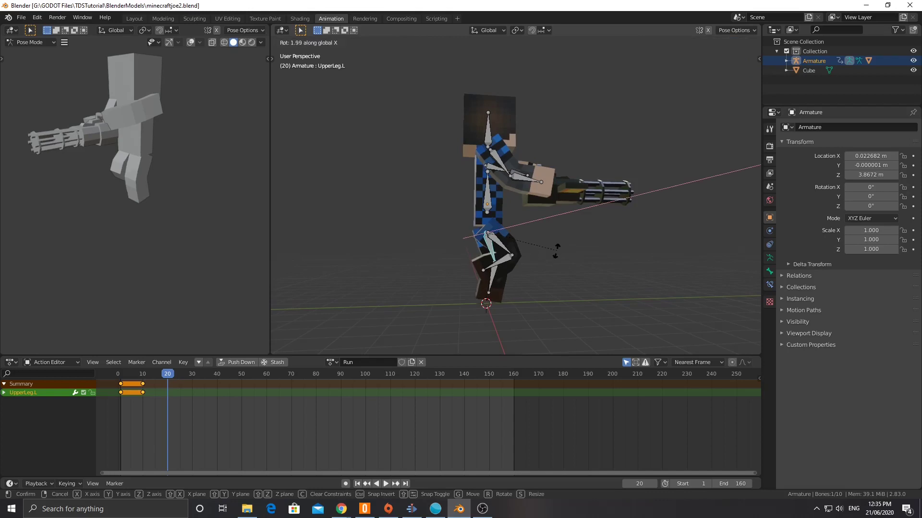
click(541, 269)
click(484, 268)
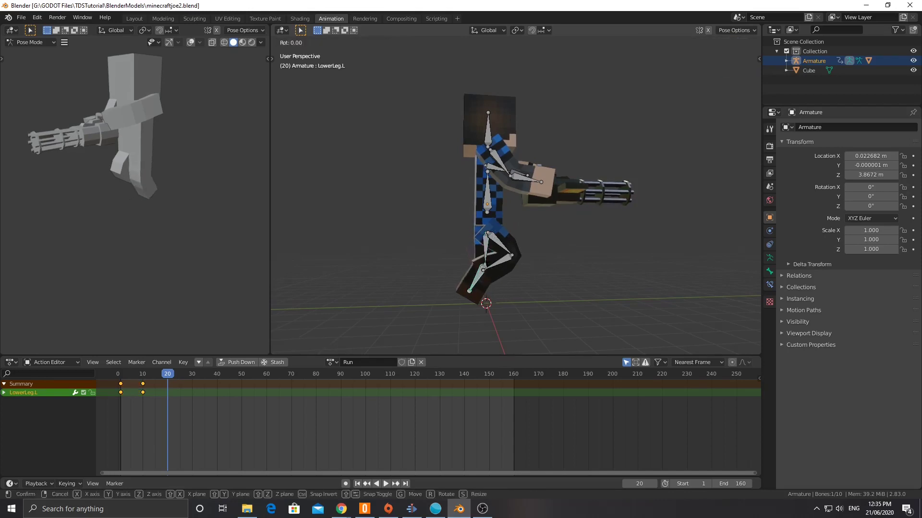
key(r)
key(x)
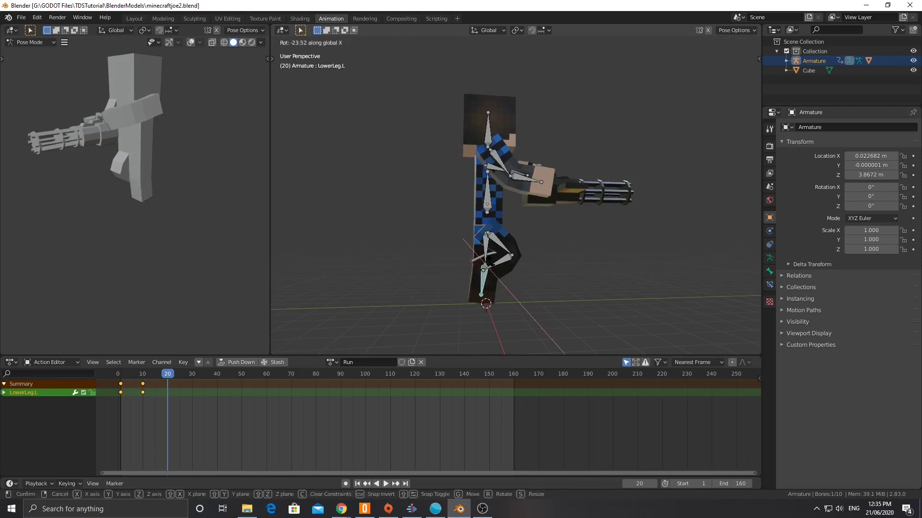
click(491, 260)
Step: Box-select all ten bones and key LocRotScale at frame 20
drag(433, 89, 652, 313)
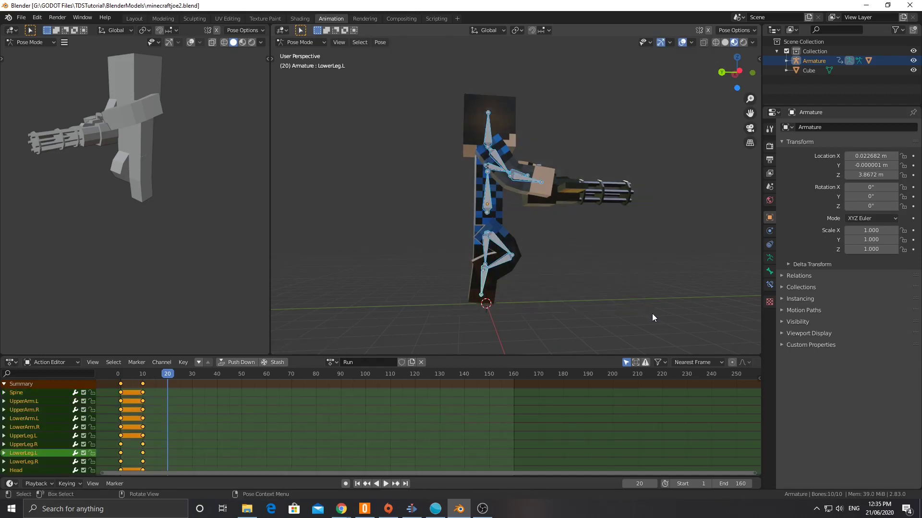
key(i)
click(652, 313)
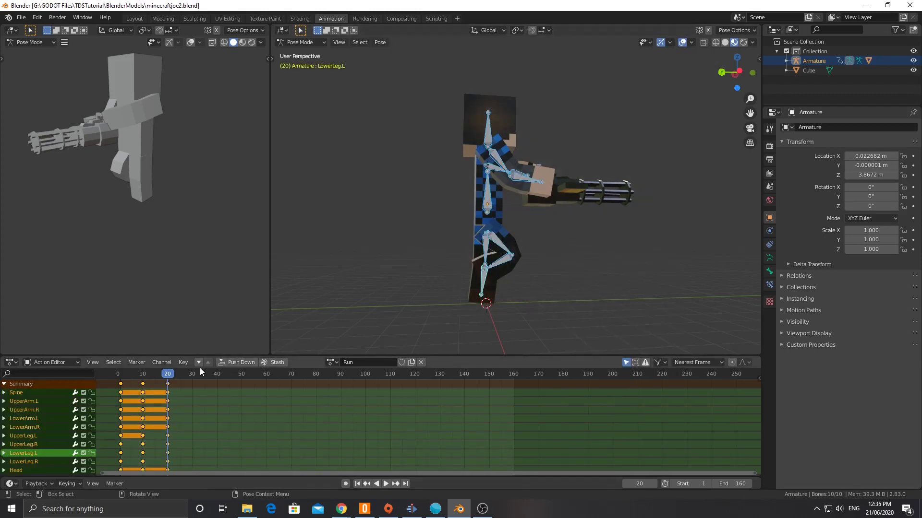
Step: At frame 30, rotate UpperLeg.R and LowerLeg.R to match the reference image
drag(173, 374, 191, 376)
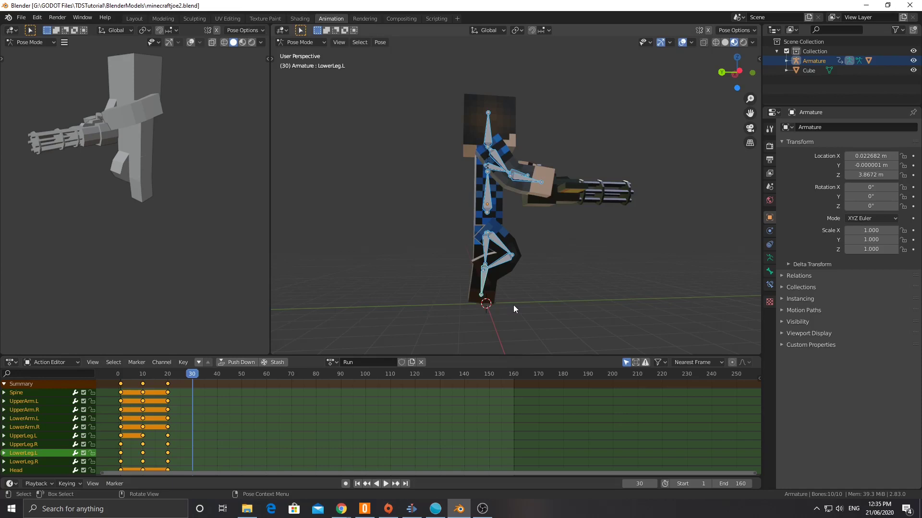
middle_drag(514, 305, 537, 307)
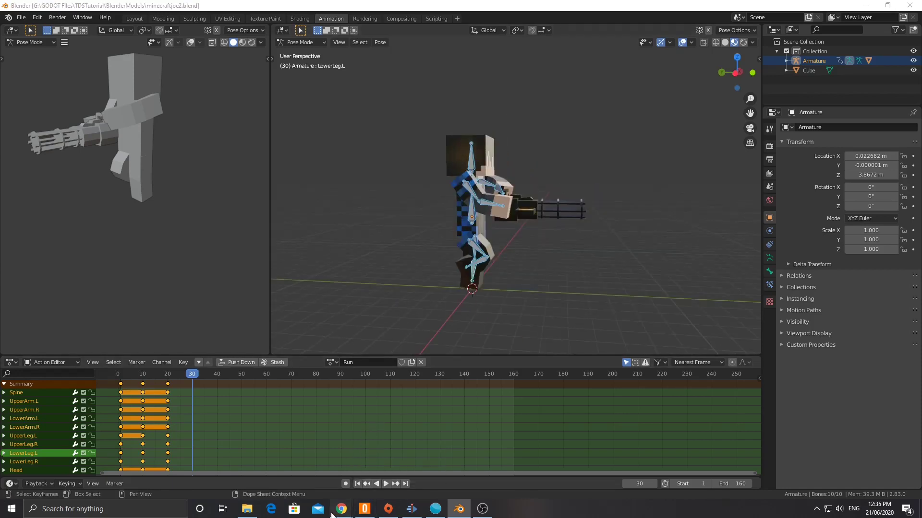
mouse_move(336, 512)
click(365, 459)
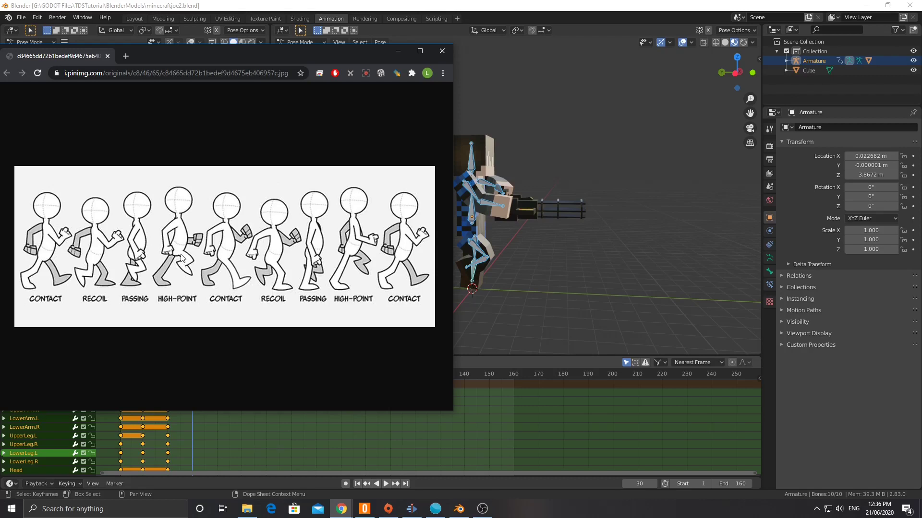
click(471, 246)
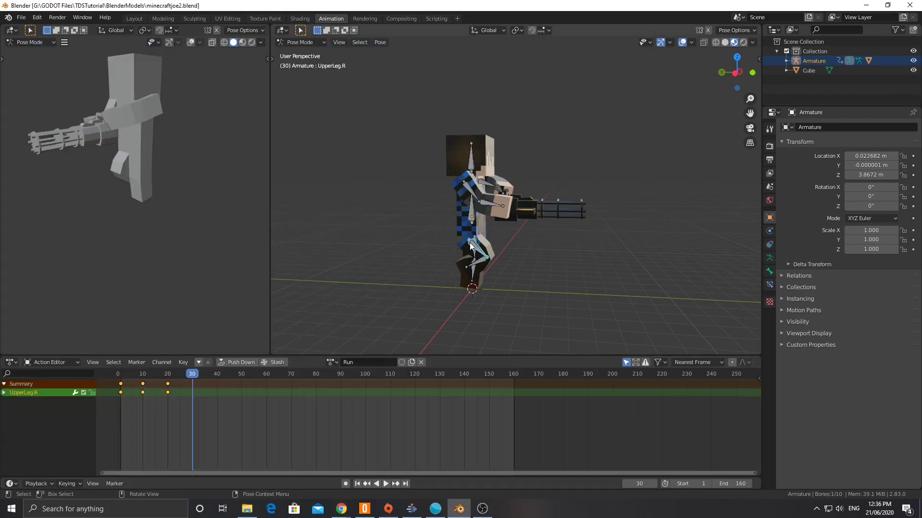
key(r)
click(600, 234)
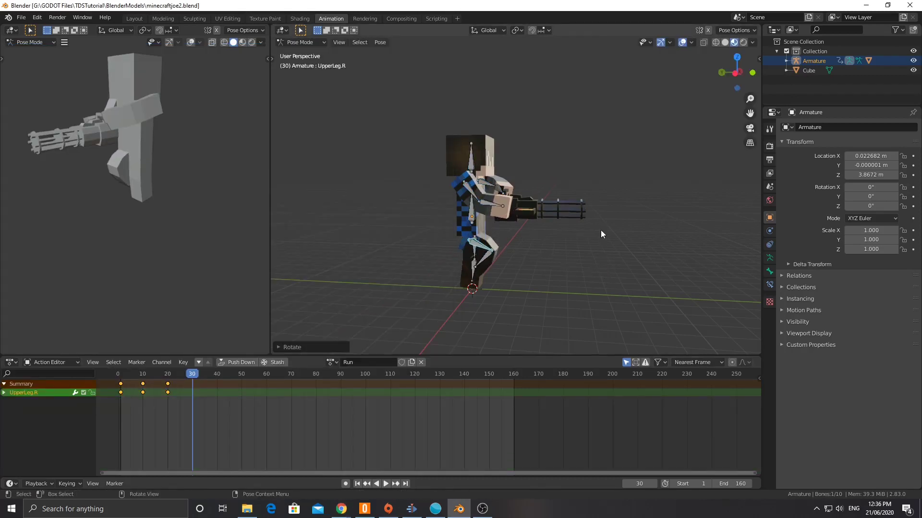
click(494, 251)
key(r)
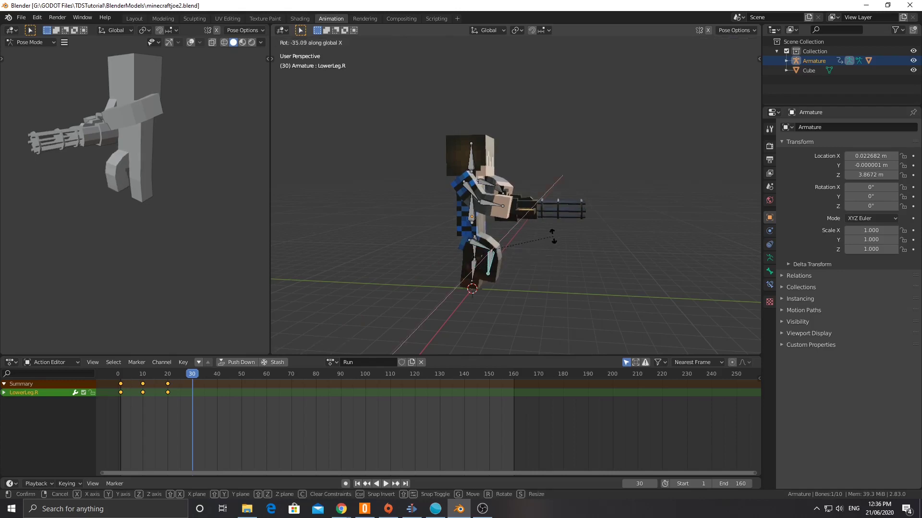
middle_drag(399, 311, 514, 242)
Step: Rotate UpperLeg.L and LowerLeg.L on the X axis for the next stride
click(514, 224)
key(r)
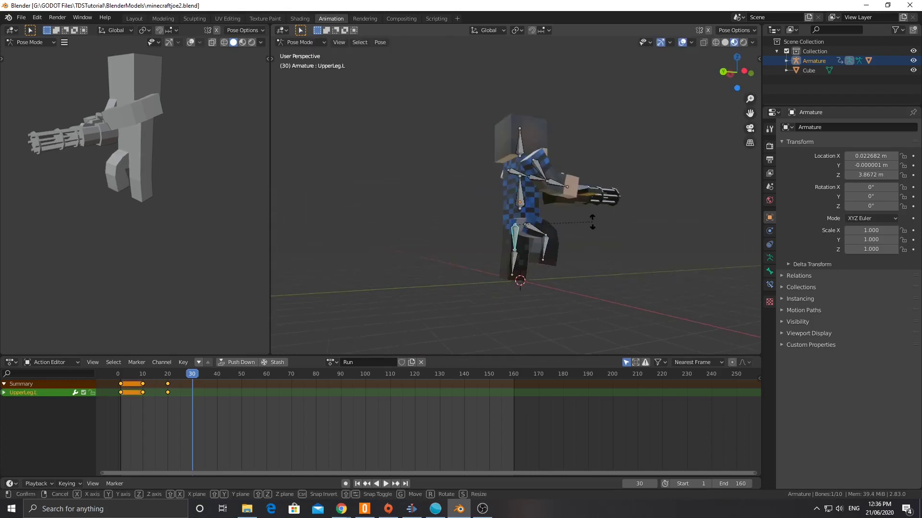
key(x)
click(576, 256)
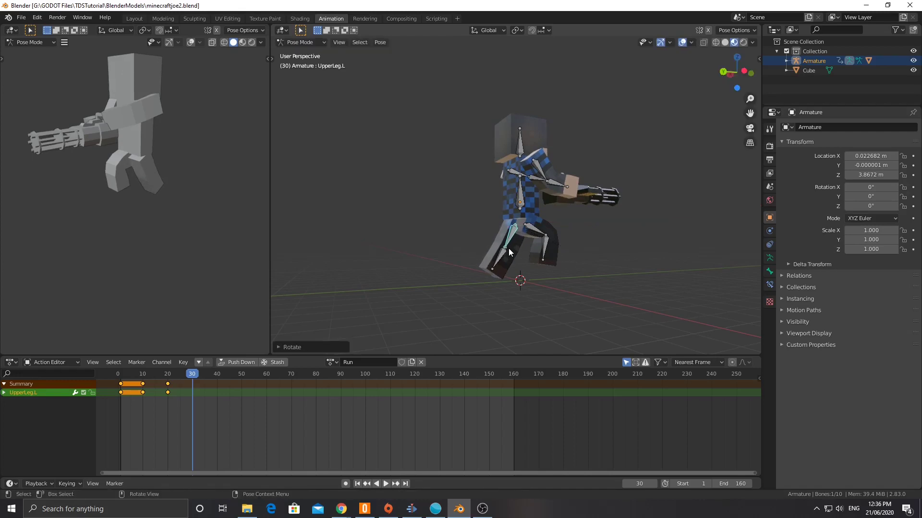
click(517, 263)
key(r)
key(x)
click(509, 278)
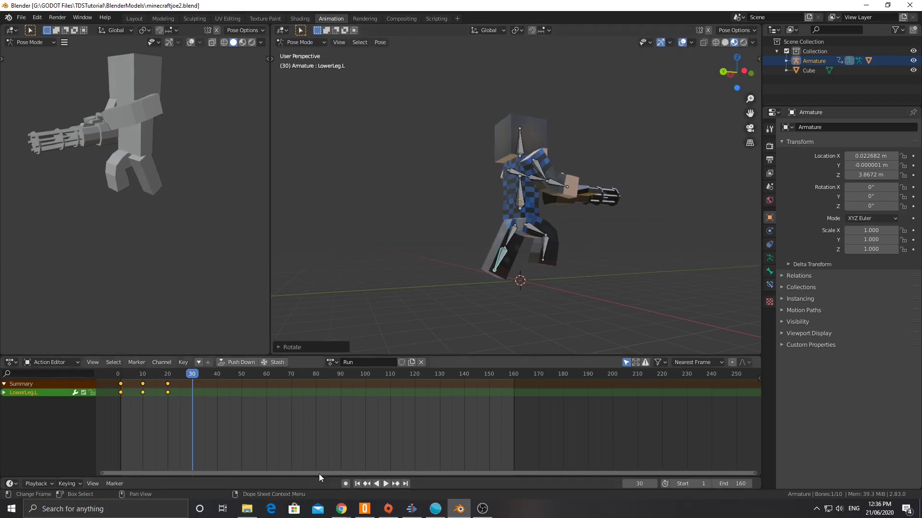
Step: Box-select all ten bones, key LocRotScale at frame 30, and advance to frame 40
mouse_move(341, 516)
click(377, 461)
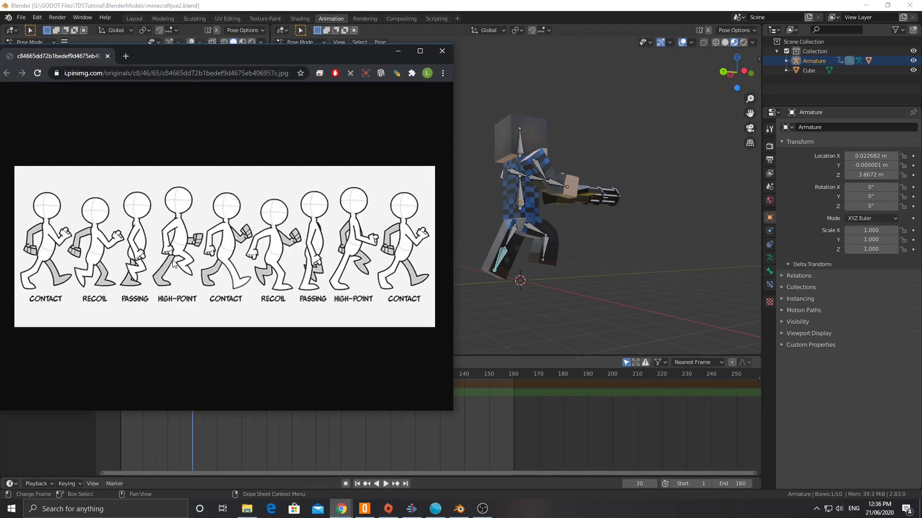
click(554, 241)
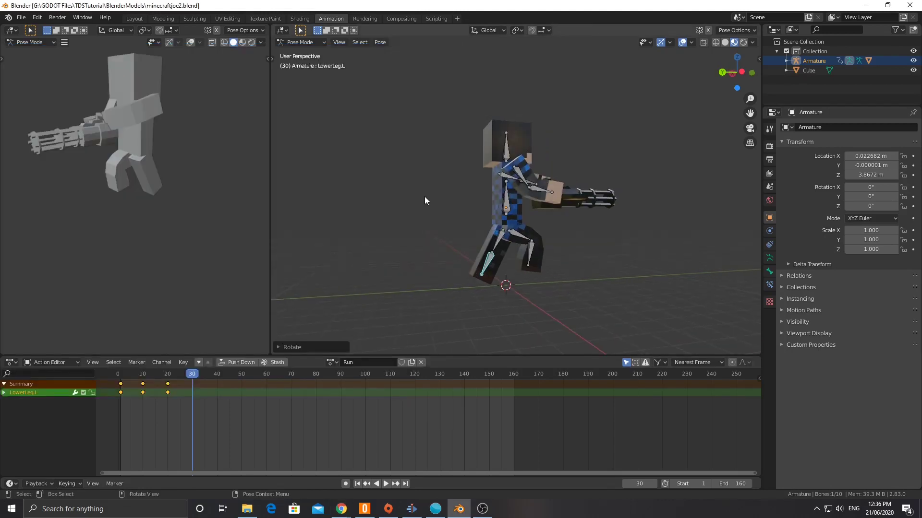
drag(435, 106, 626, 284)
key(i)
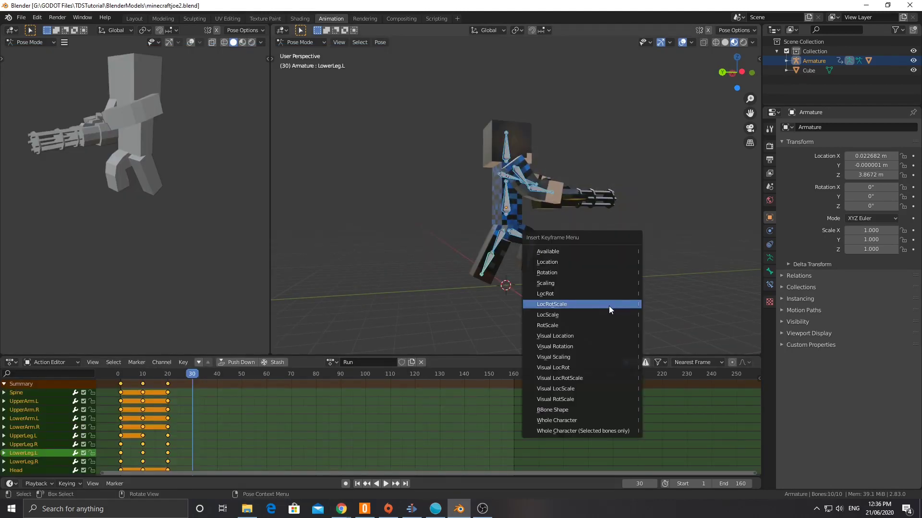
click(605, 307)
drag(200, 380, 217, 379)
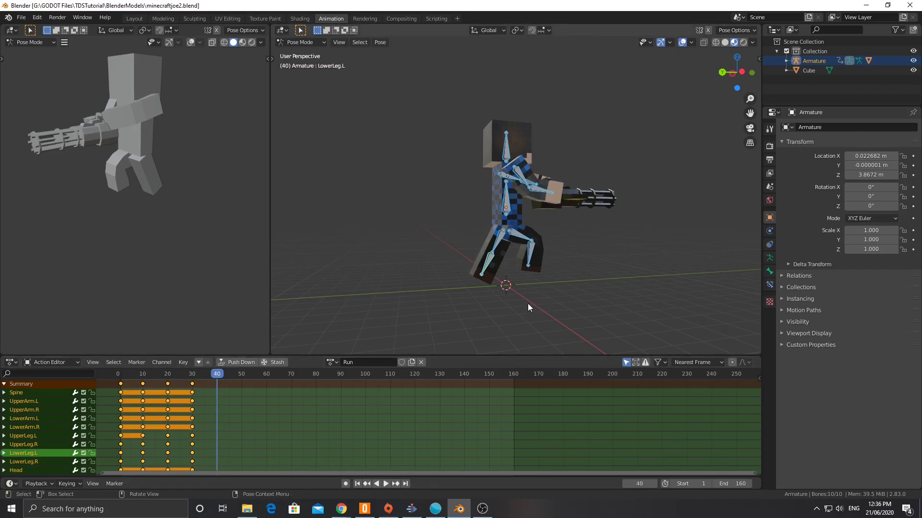
Step: Straighten UpperLeg.R, swing the lower right leg back, then swing the right leg forward
middle_drag(528, 303, 552, 300)
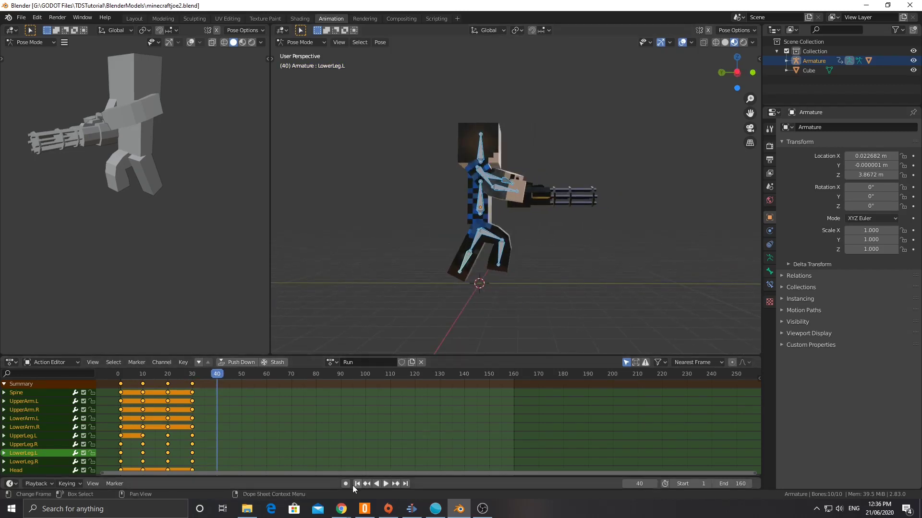
mouse_move(341, 508)
click(378, 474)
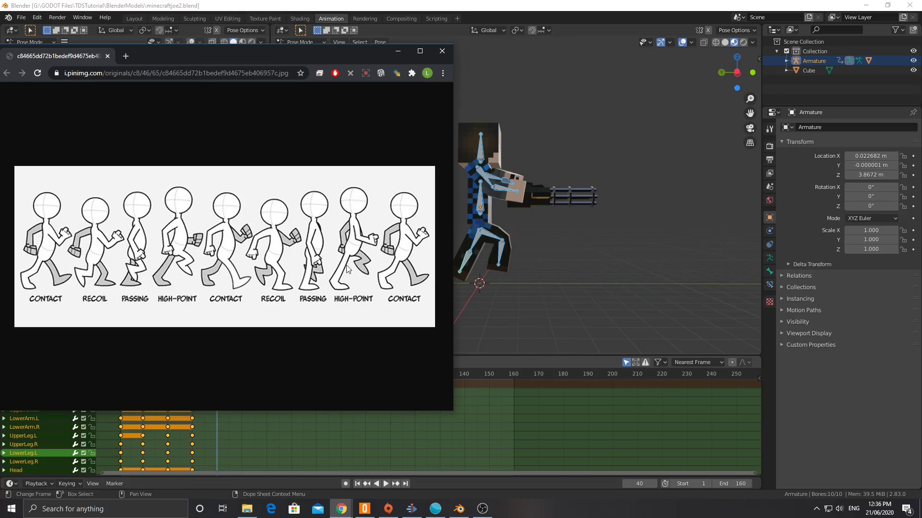
click(513, 239)
key(r)
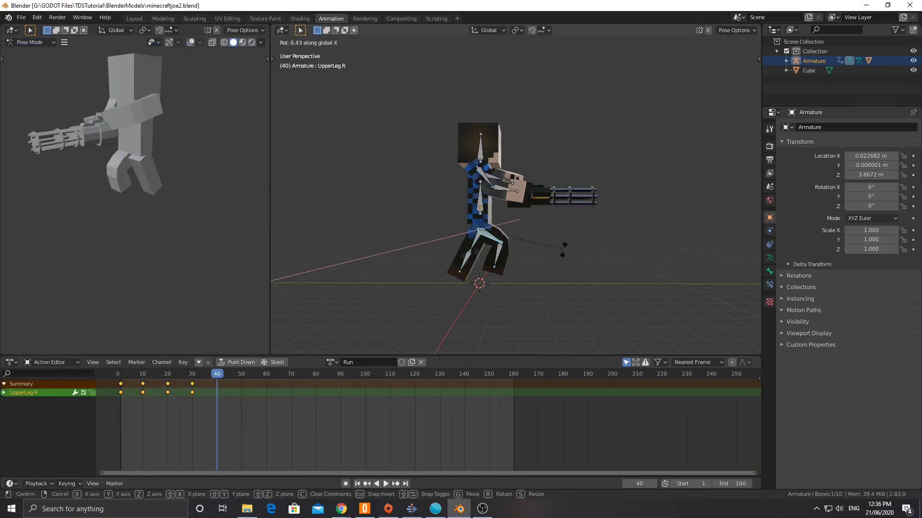
click(556, 268)
key(bracketright)
key(r)
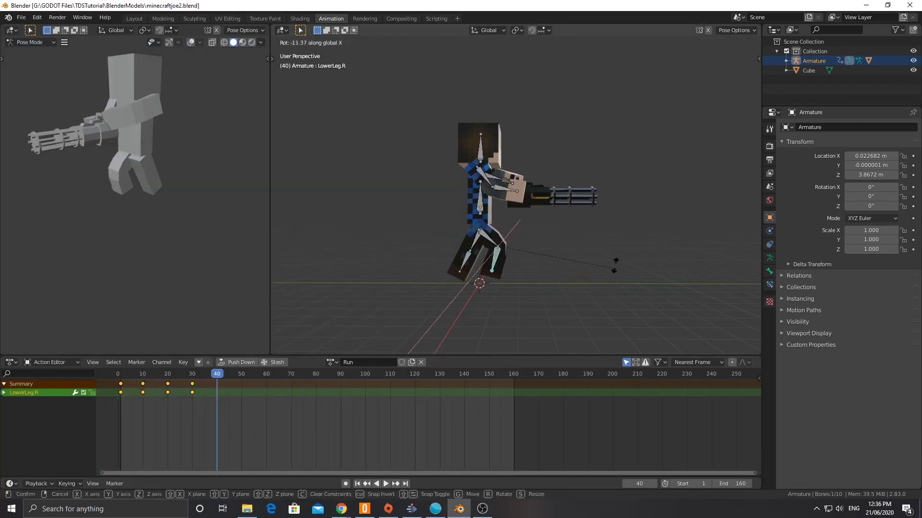
click(482, 240)
key(bracketleft)
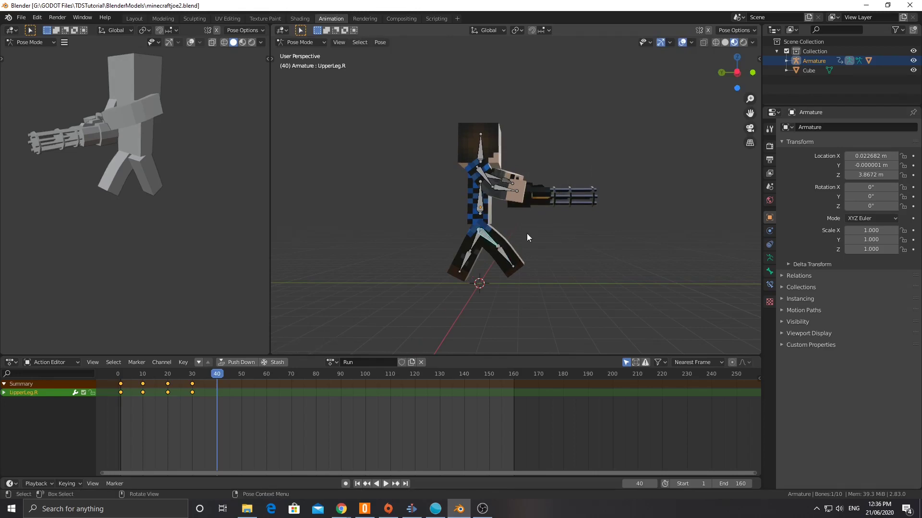
key(r)
click(537, 275)
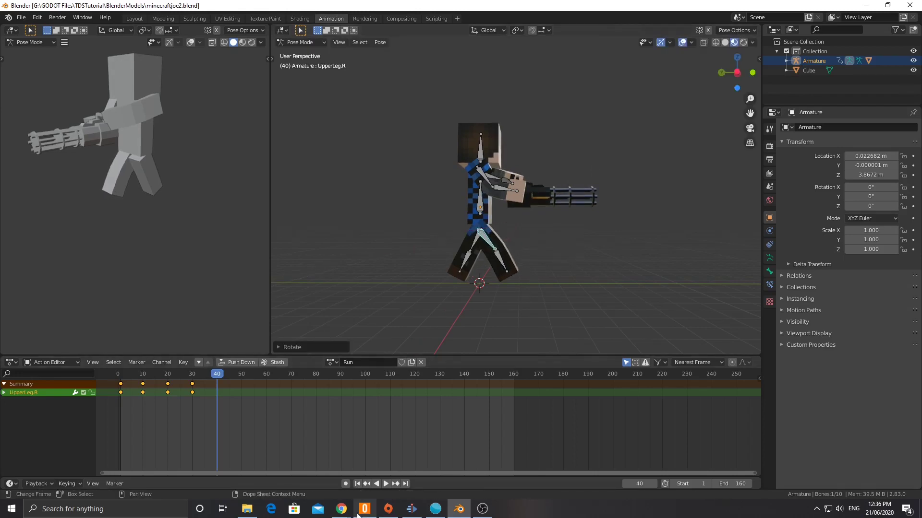
Step: Per the reference image, rotate LowerLeg.L and UpperLeg.L into a spread stride
click(341, 509)
click(342, 461)
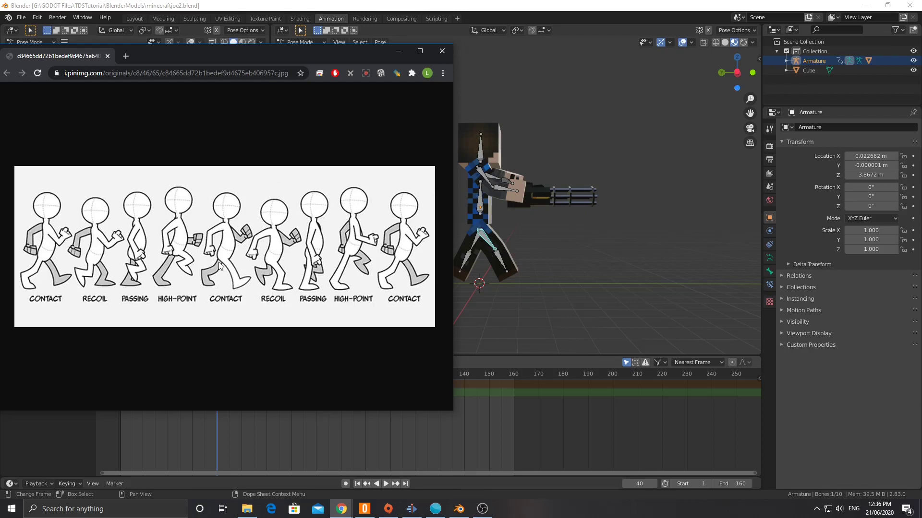
click(471, 259)
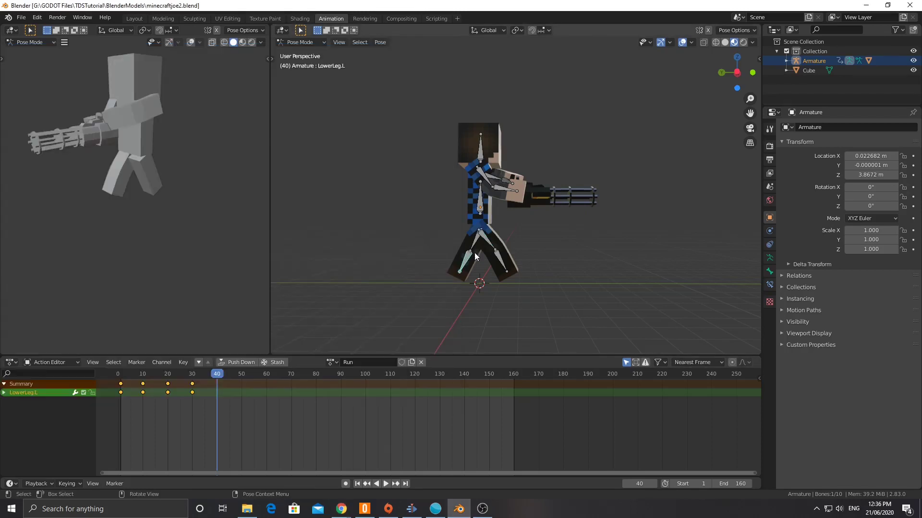
key(r)
click(477, 261)
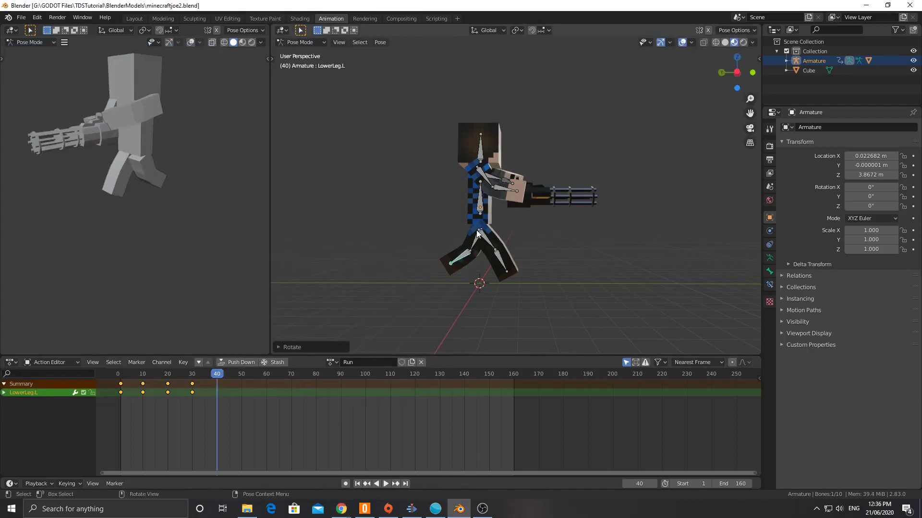
click(480, 232)
key(r)
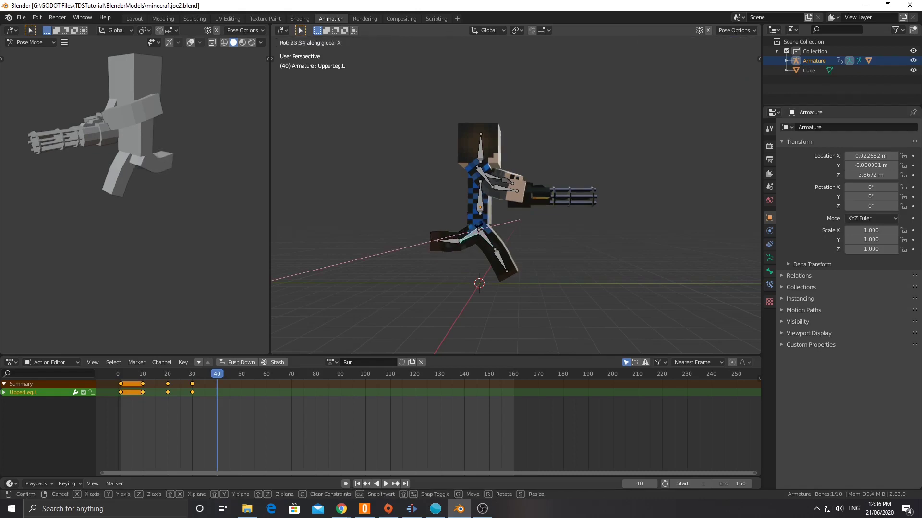
click(505, 285)
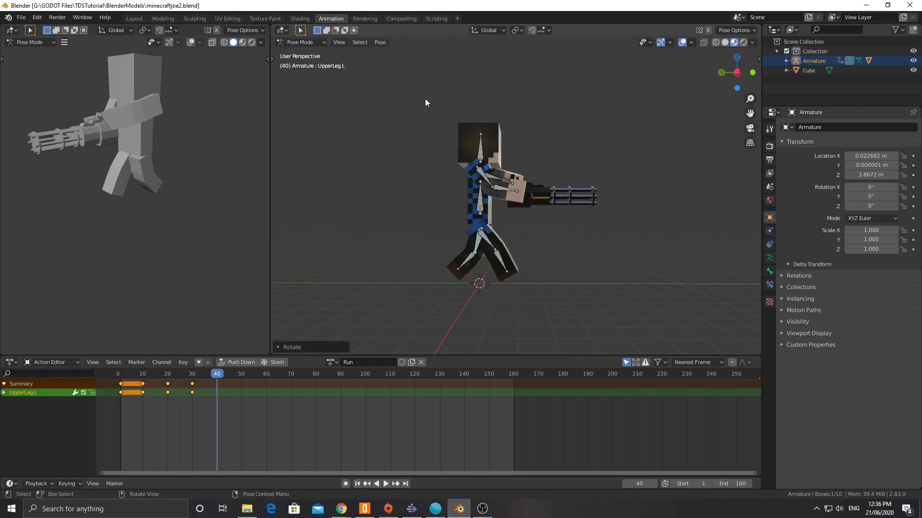
Step: Box-select all ten bones, key LocRotScale at frame 40, and move to frame 50
drag(425, 99, 658, 307)
key(i)
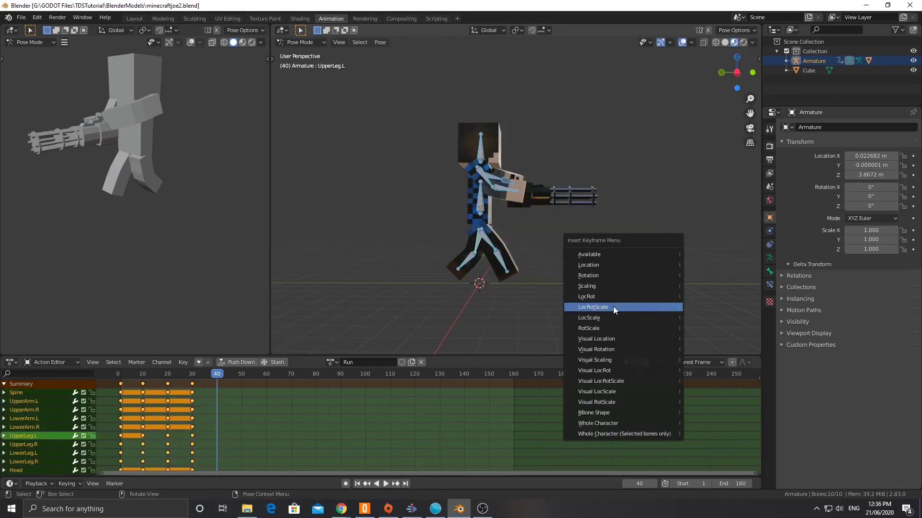
click(612, 306)
drag(217, 379, 242, 379)
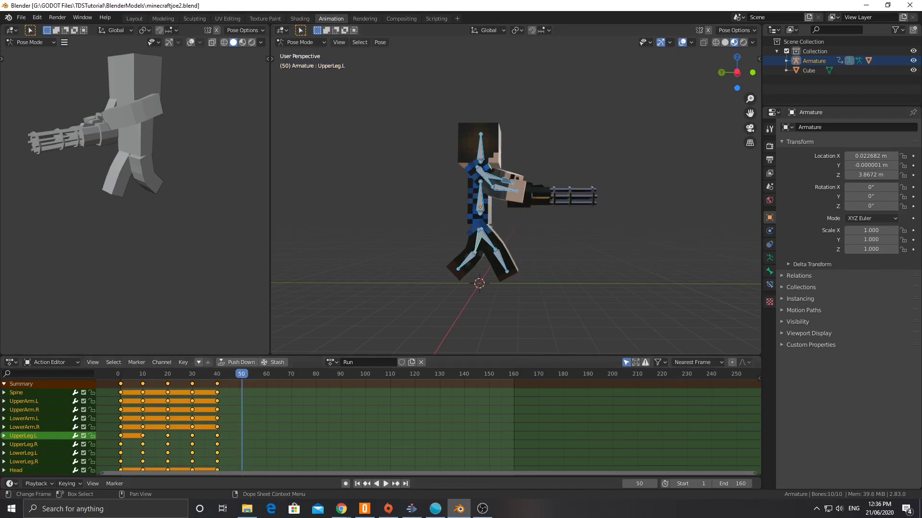
Step: Rotate LowerLeg.R backward and UpperLeg.R on the global X axis at frame 50
click(358, 442)
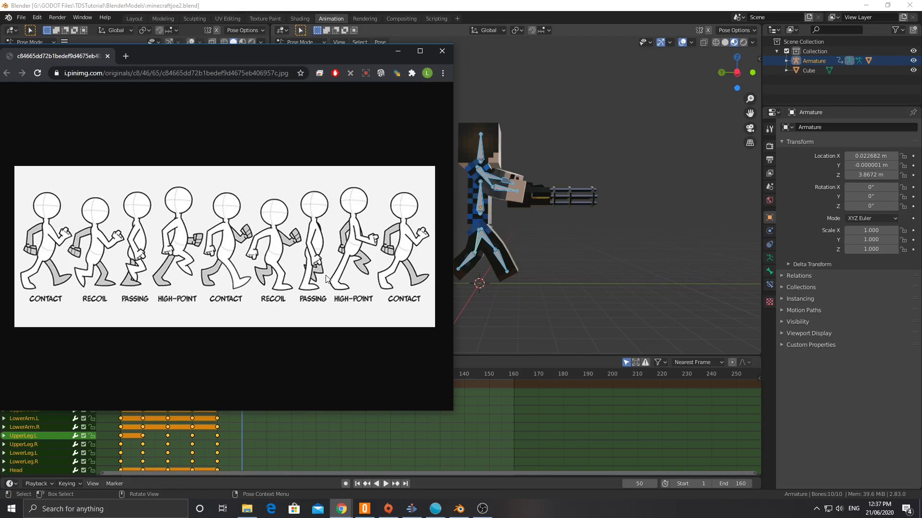
click(484, 236)
click(498, 257)
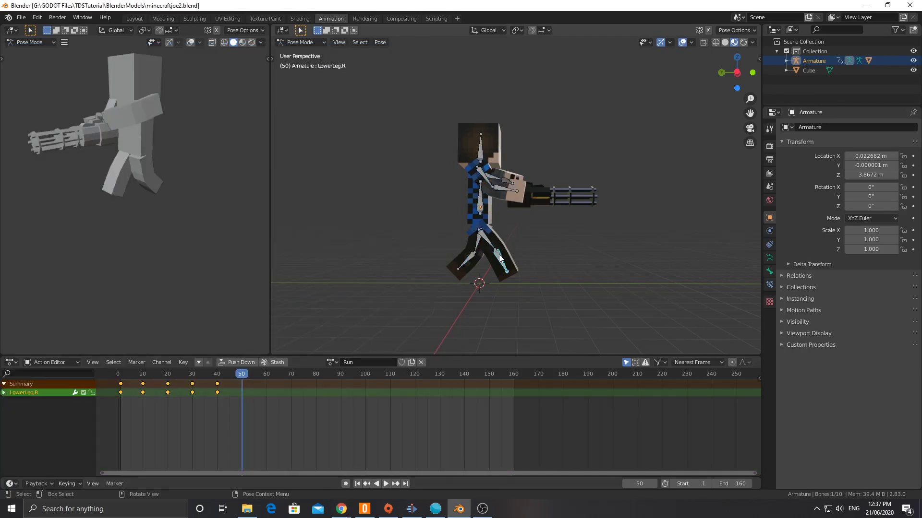
key(r)
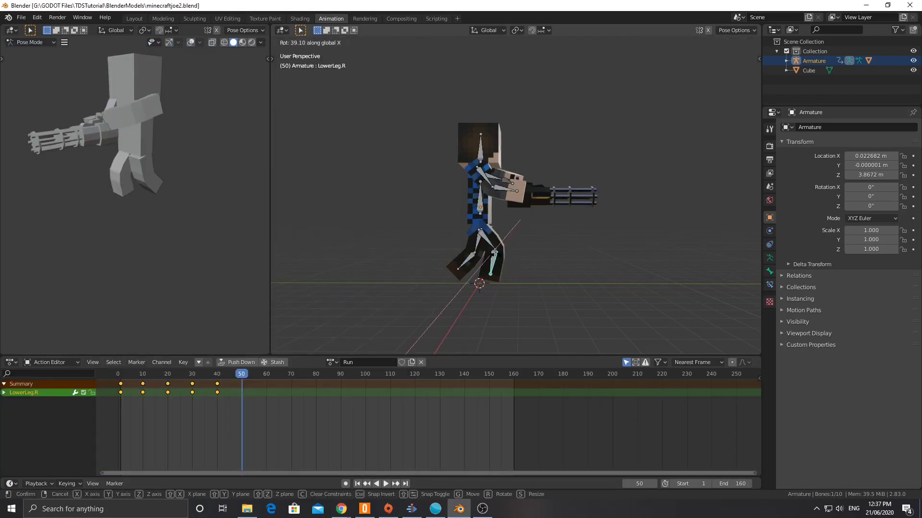
click(488, 236)
click(488, 236)
key(r)
key(x)
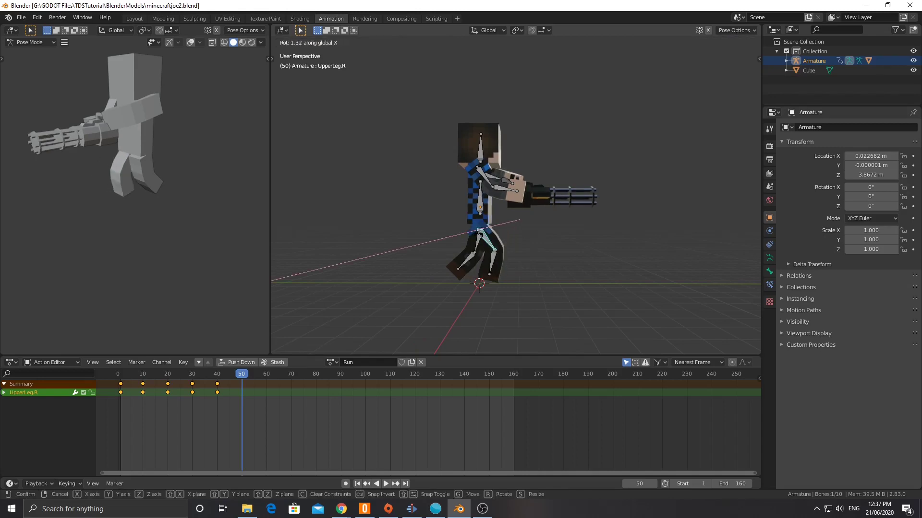
click(437, 244)
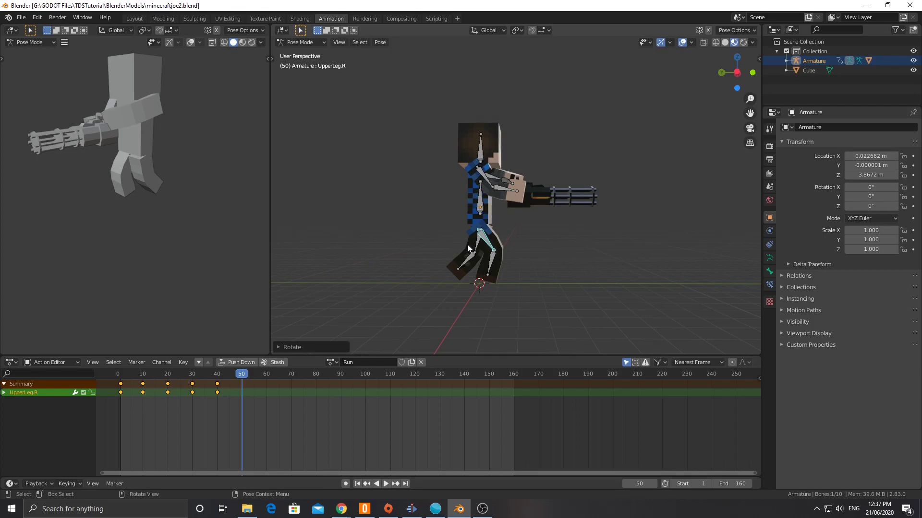
Step: Play back the run from the start, then readjust UpperLeg.R and LowerLeg.R on X
drag(241, 376, 114, 374)
key(space)
drag(759, 374, 241, 378)
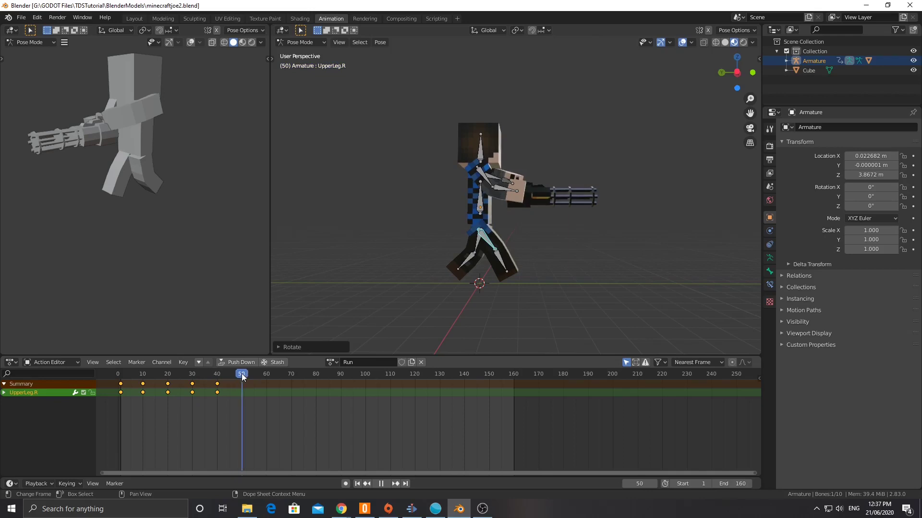
click(479, 234)
key(r)
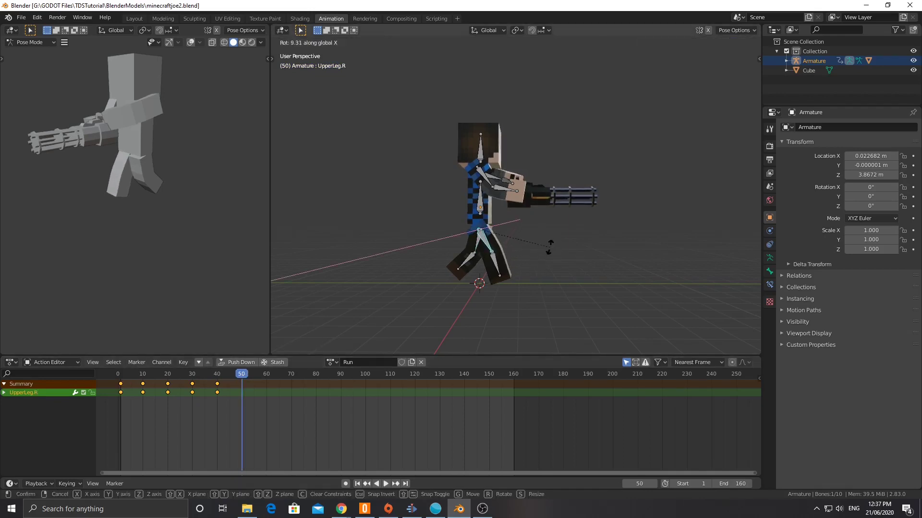
click(512, 257)
click(491, 255)
key(r)
key(x)
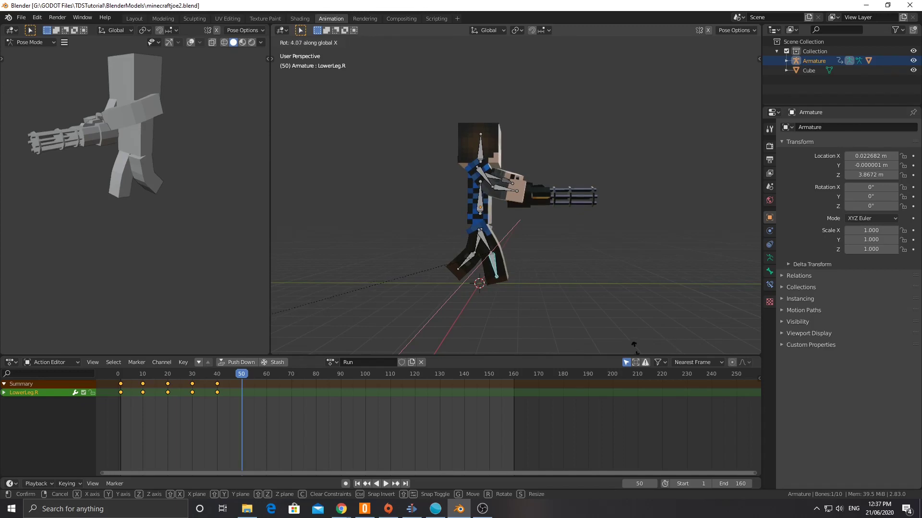
click(696, 126)
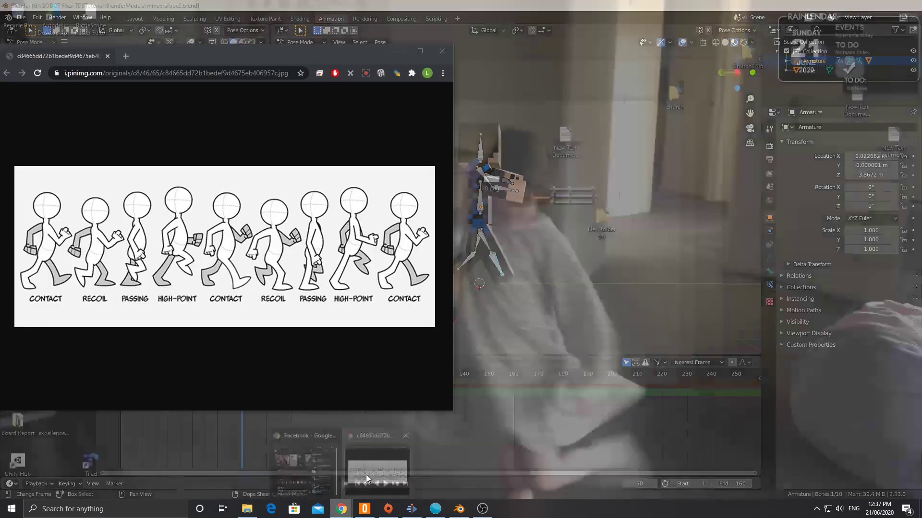
Step: Check the walk-cycle reference and rotate the right thigh and shin on X at frame 50
click(366, 474)
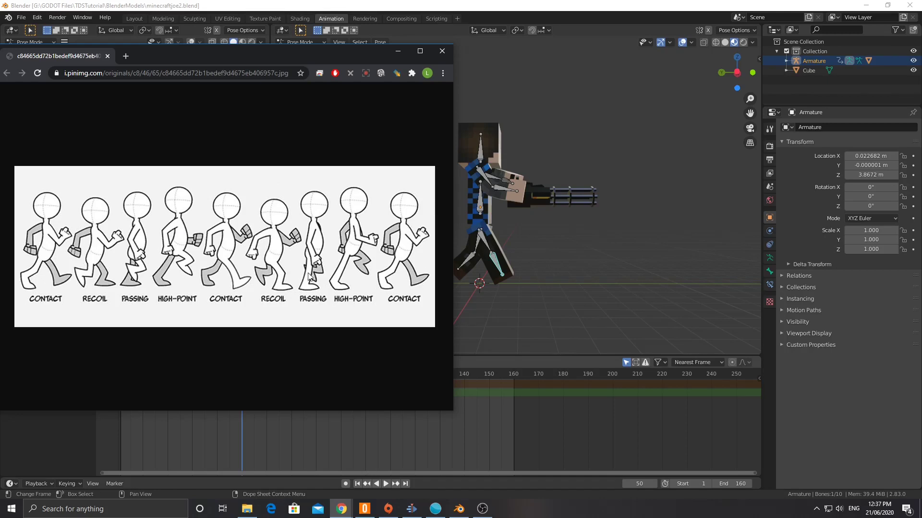
key(alt+Tab)
key(r)
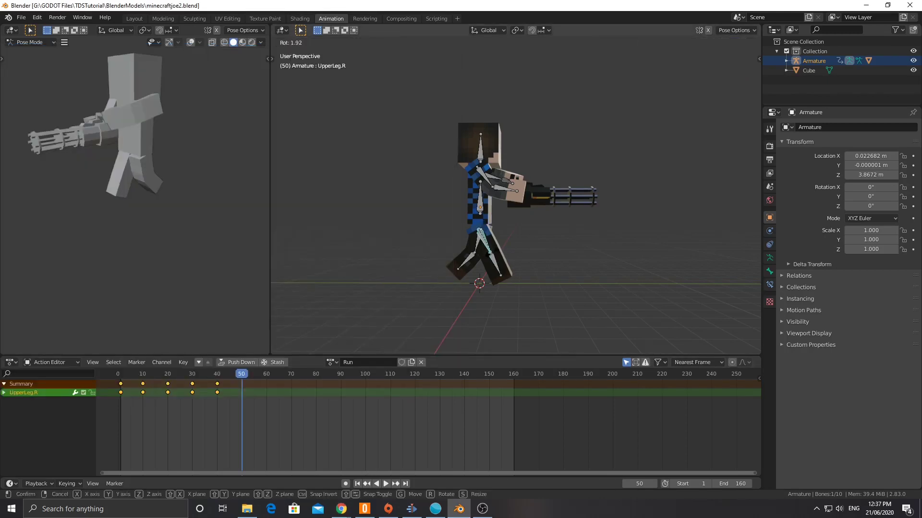
key(Return)
click(492, 261)
key(r)
key(x)
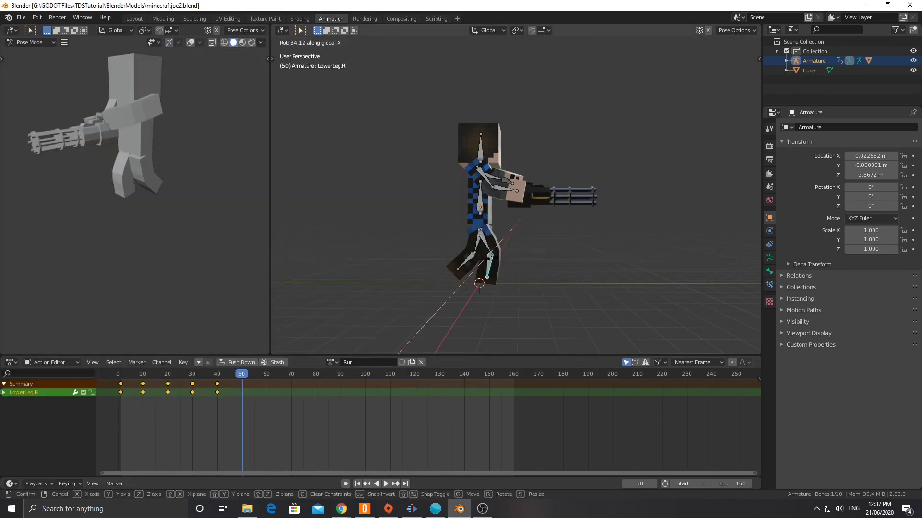
key(Return)
Step: Swing the left thigh back and bend the left shin on X to match the reference
mouse_move(341, 509)
click(379, 465)
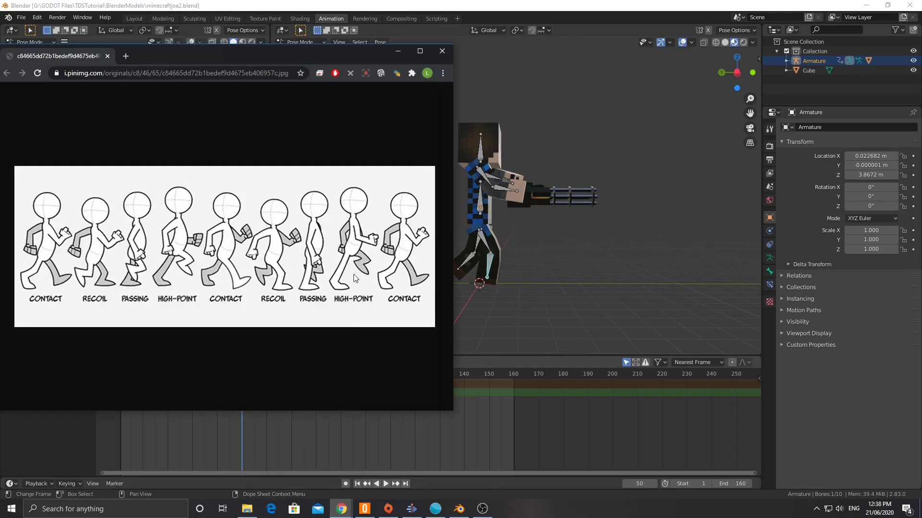
click(478, 243)
key(r)
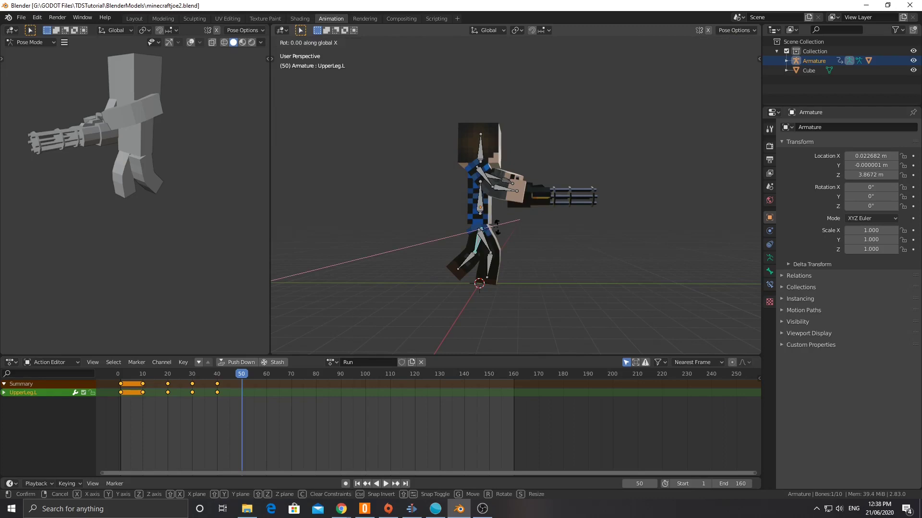
click(486, 246)
click(478, 258)
key(r)
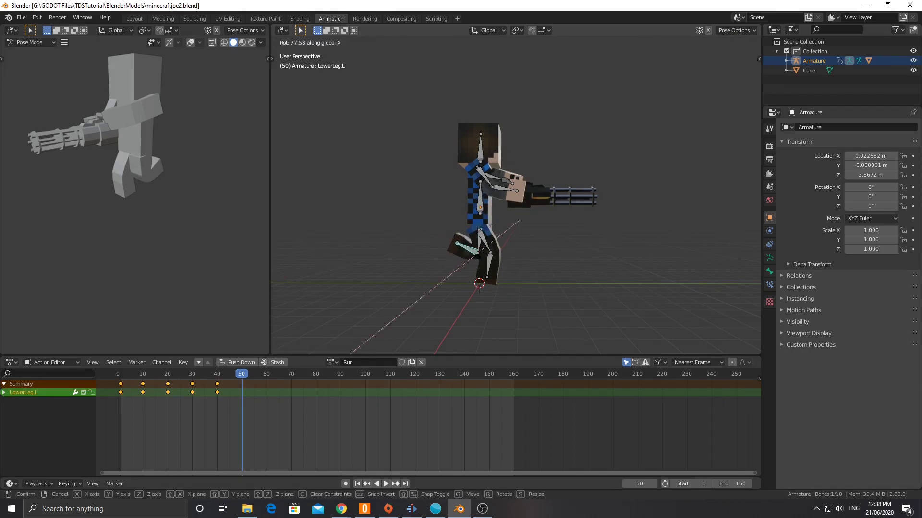
key(x)
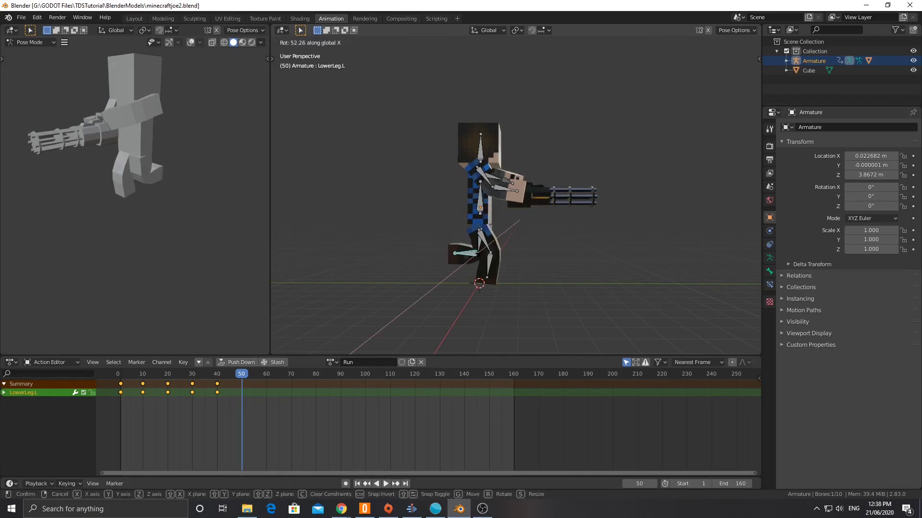
click(519, 221)
Step: Key LocRotScale on every bone at frame 50 and bring up the reference image
drag(405, 120, 620, 299)
key(i)
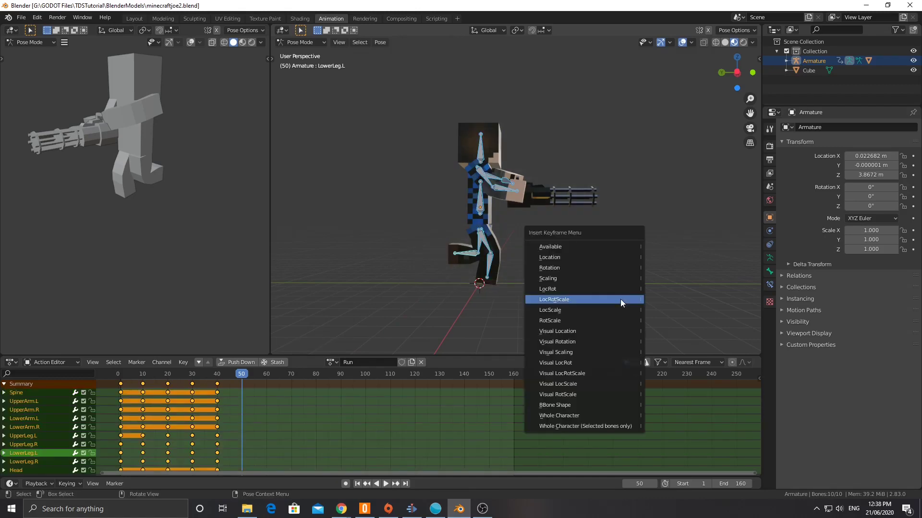
click(620, 298)
click(341, 509)
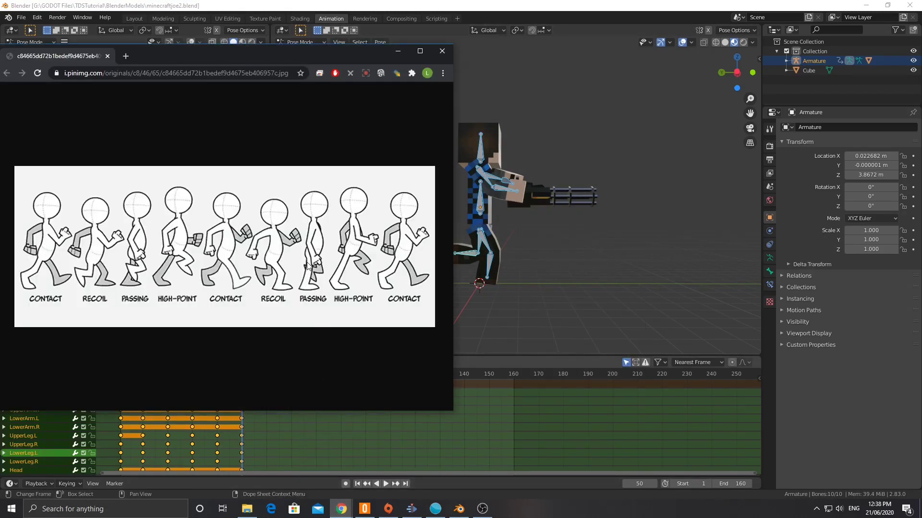
Step: Jump to frame 60 and rotate the right thigh and shin on X
click(479, 236)
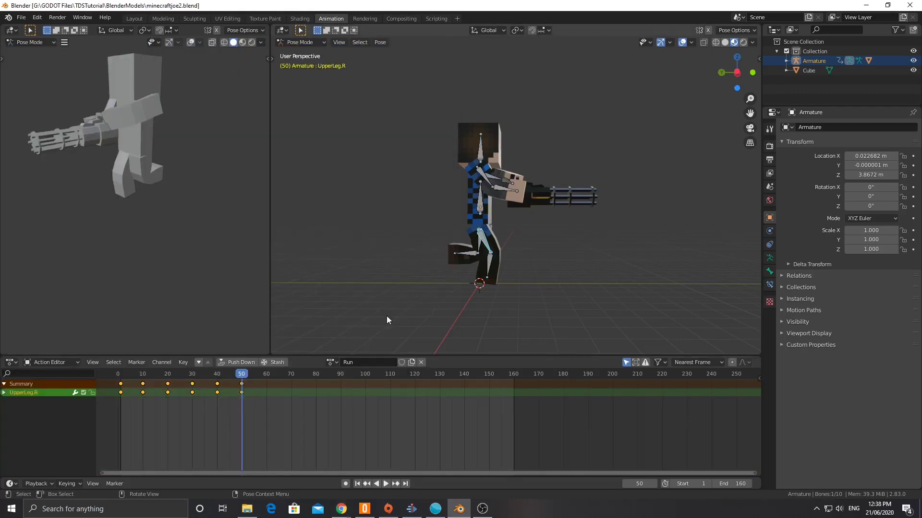
key(space)
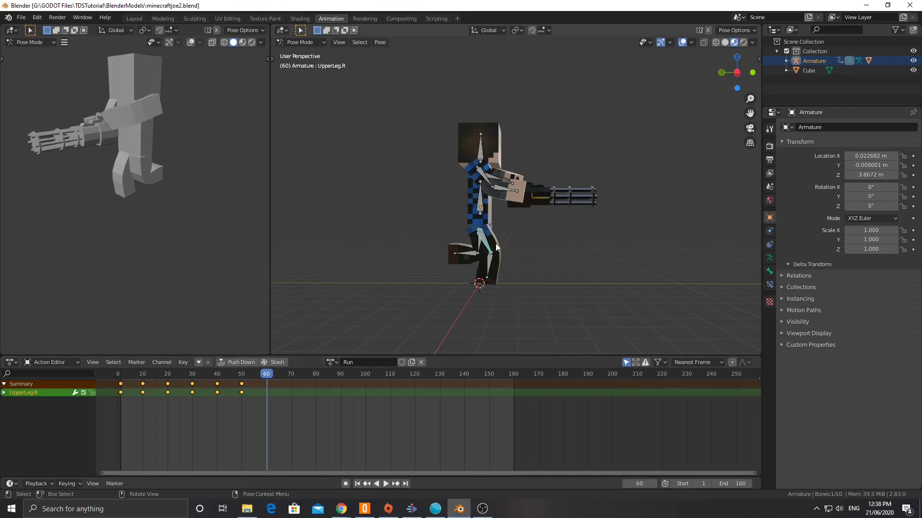
key(r)
key(x)
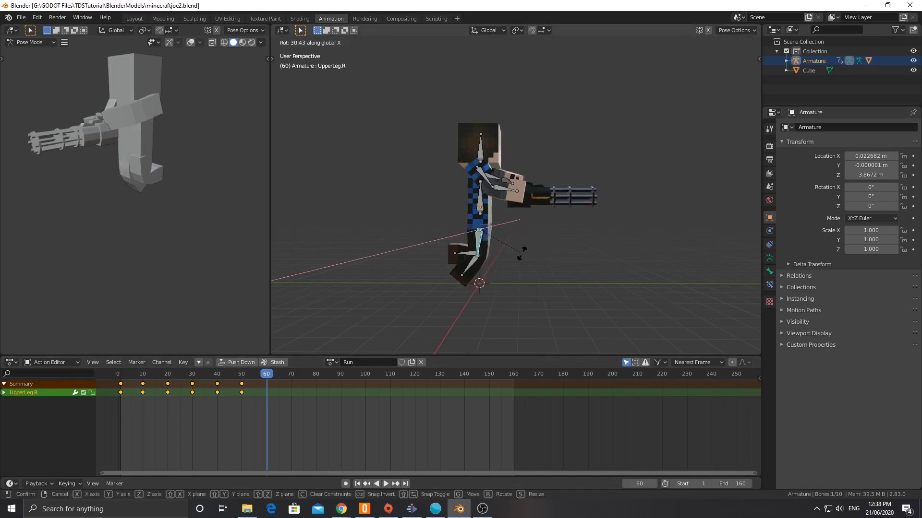
click(520, 255)
click(488, 255)
key(r)
key(x)
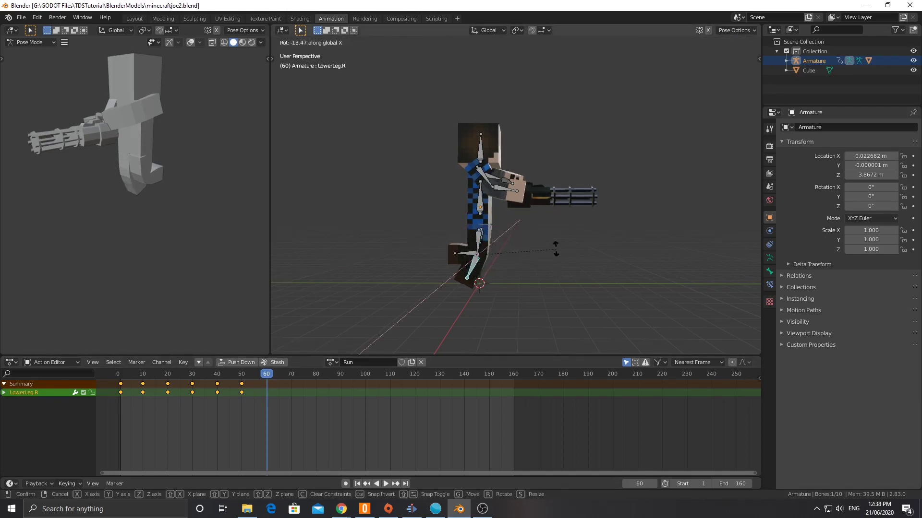
click(550, 221)
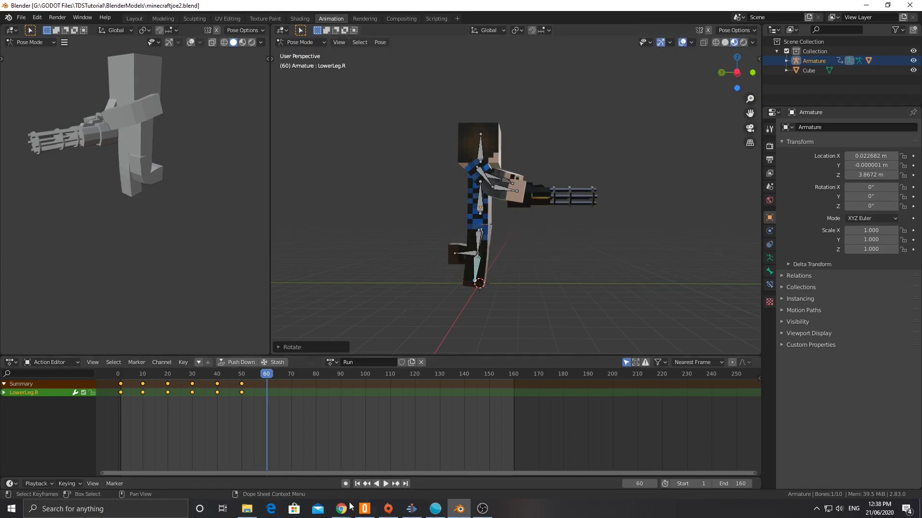
Step: Rotate the left thigh and shin on X to match the walk-cycle reference
mouse_move(341, 509)
click(384, 468)
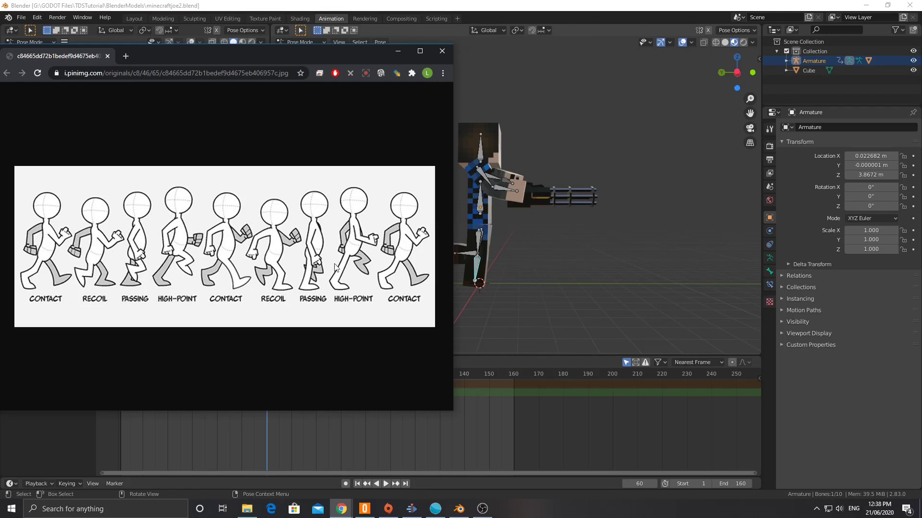
click(486, 233)
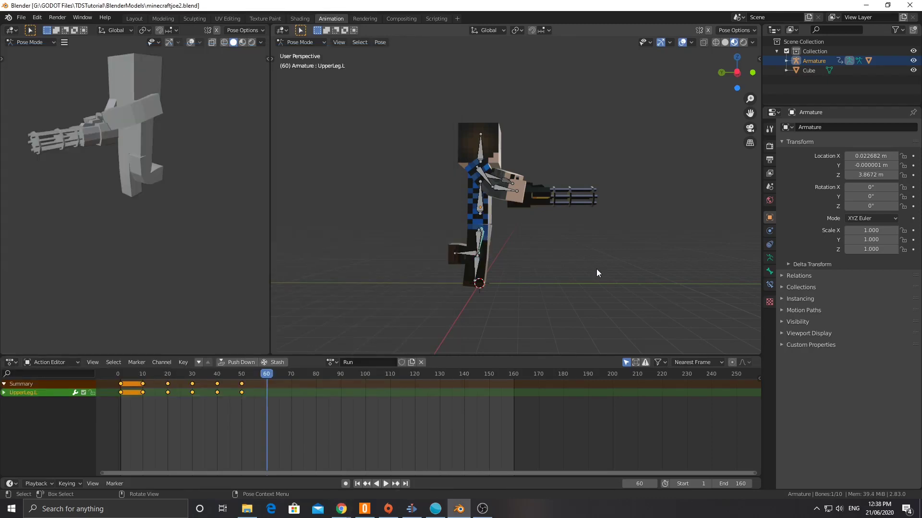
key(r)
key(x)
click(591, 219)
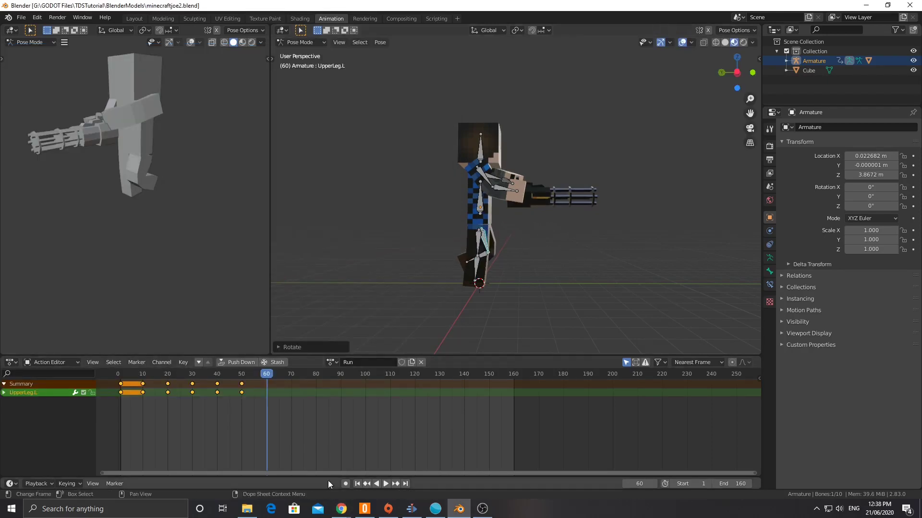
mouse_move(341, 509)
click(377, 465)
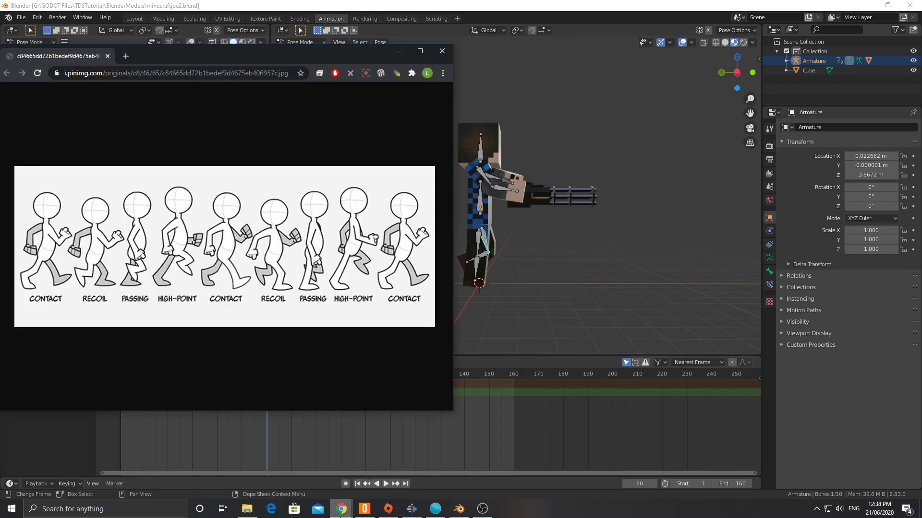
click(489, 266)
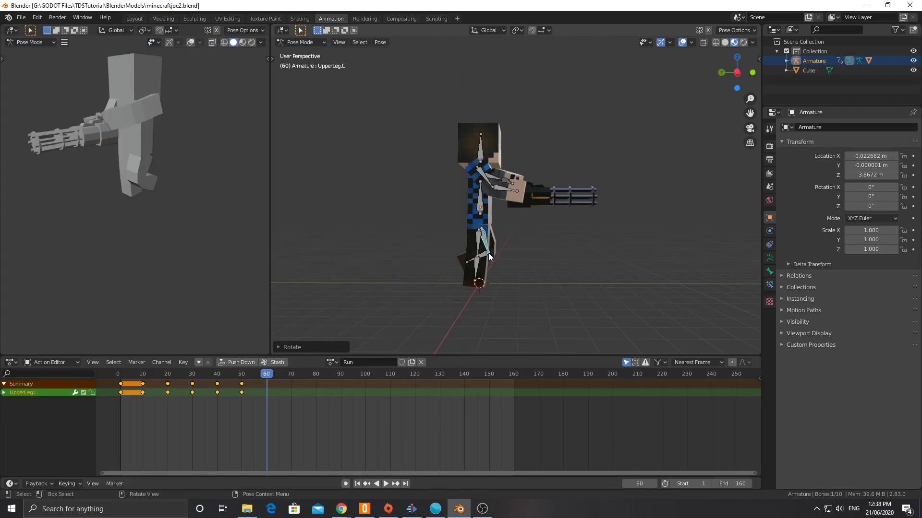
key(r)
key(x)
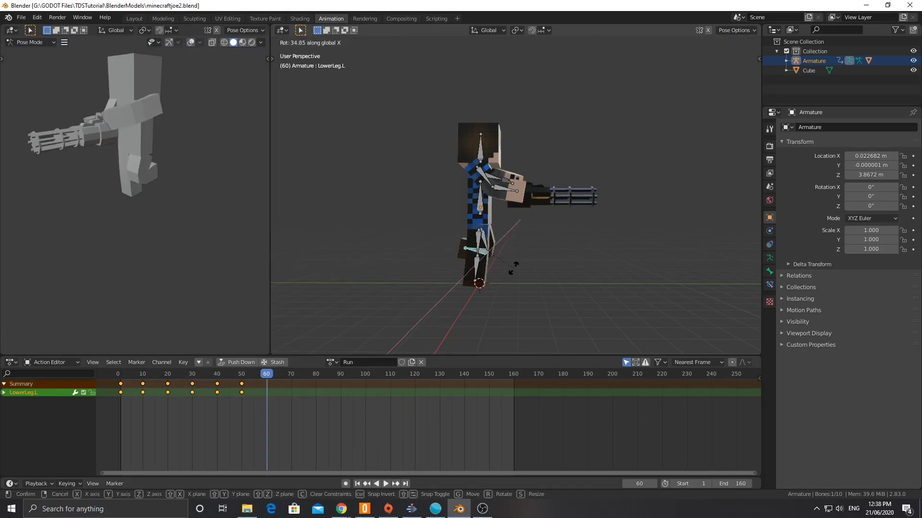
click(512, 264)
Step: Select all bones and insert LocRotScale keys at frame 60
key(a)
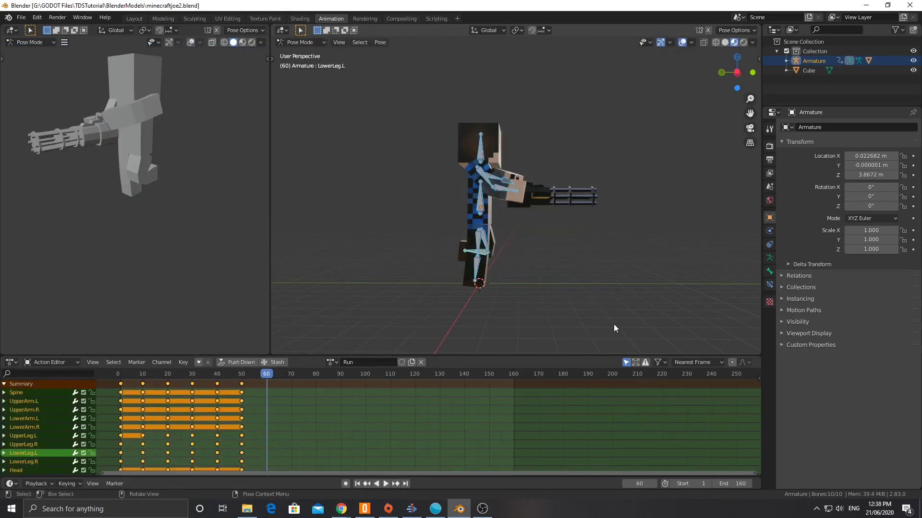
key(i)
click(612, 324)
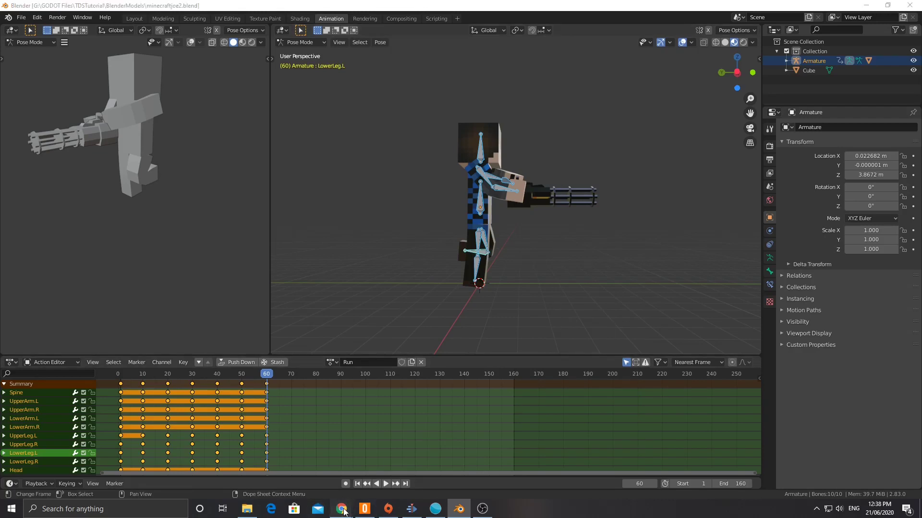
Step: Re-angle the right thigh and shin on X against the walk-cycle reference
mouse_move(341, 508)
click(360, 481)
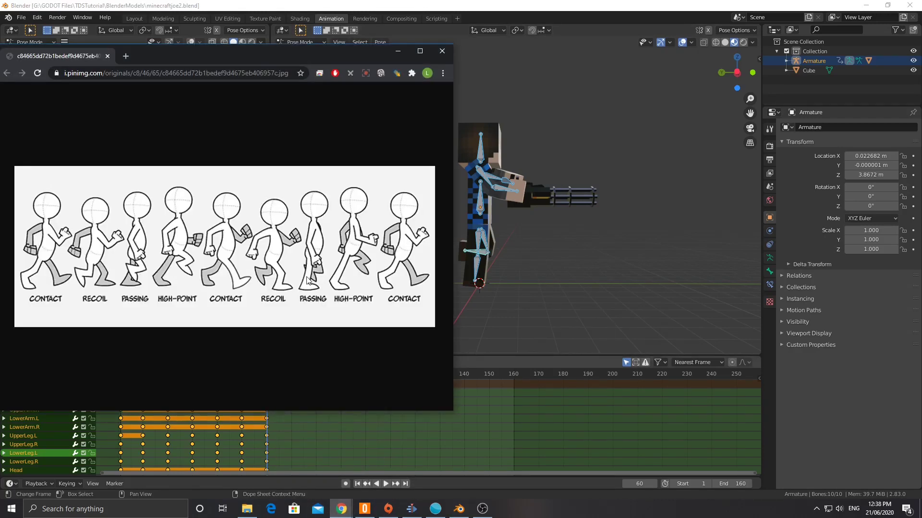
click(478, 237)
key(r)
key(x)
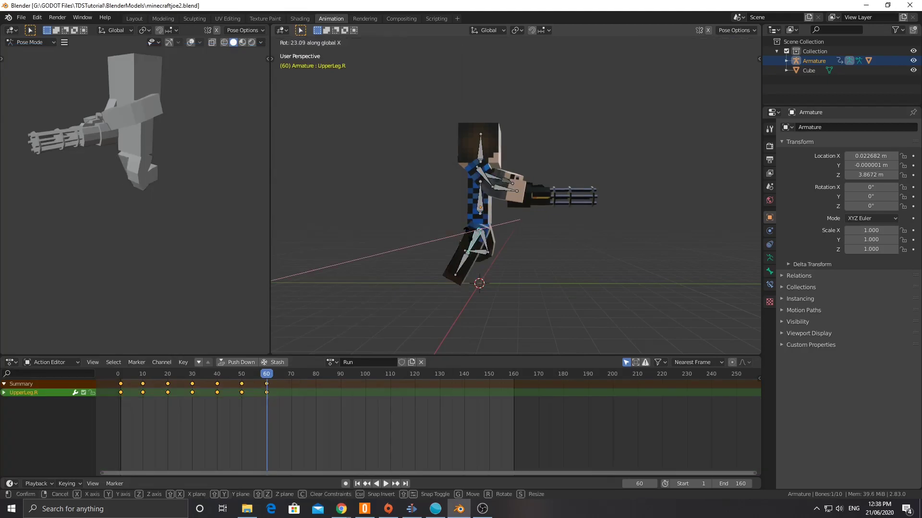
click(473, 259)
click(468, 263)
key(r)
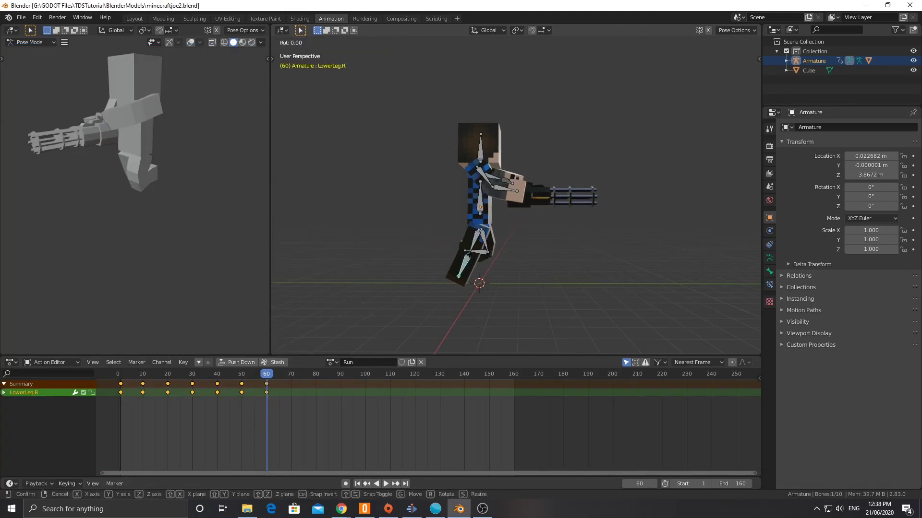
key(x)
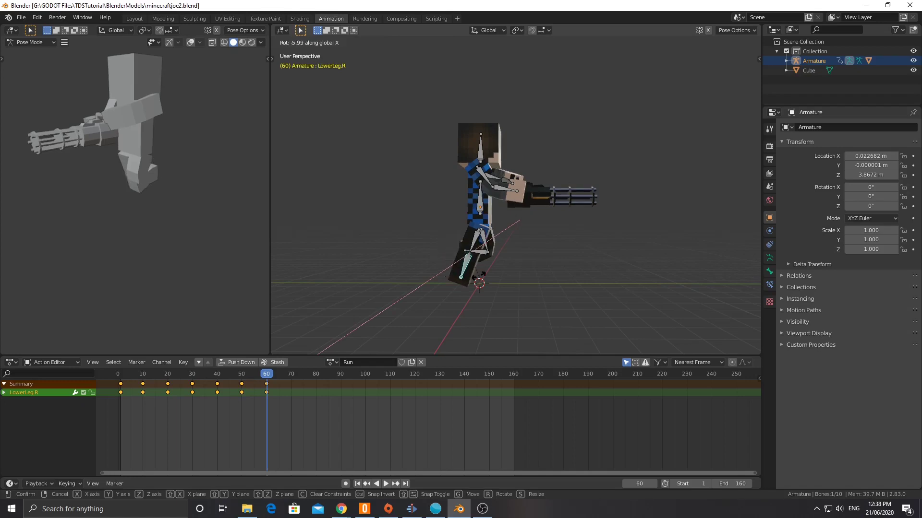
click(478, 273)
Step: Swing the left thigh forward and bend the left shin on X
click(480, 232)
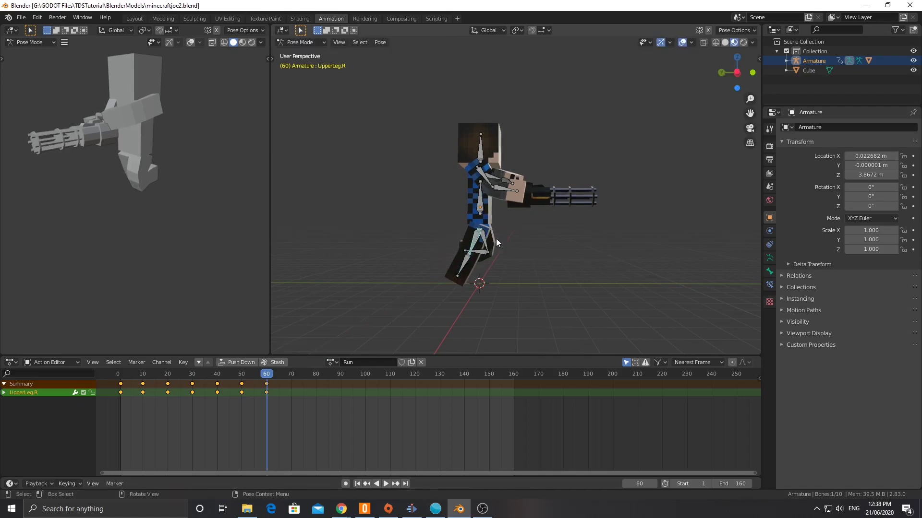
key(r)
key(x)
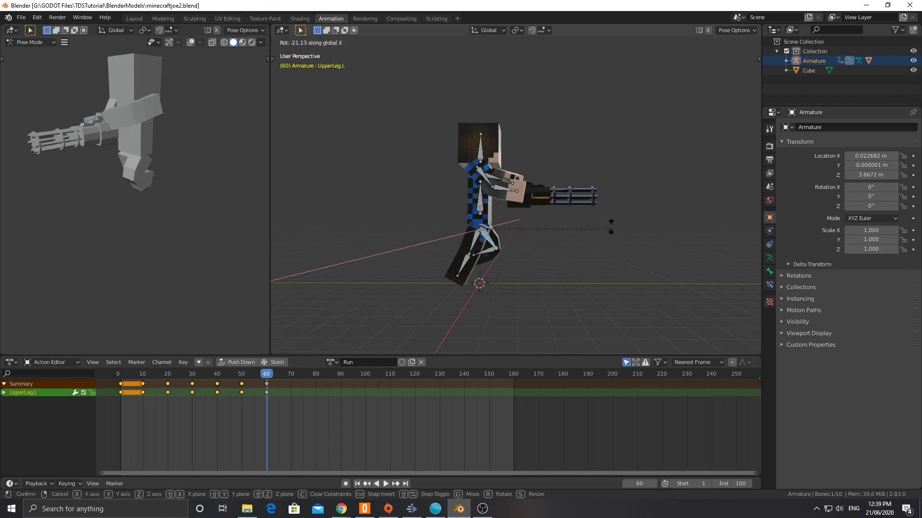
click(538, 233)
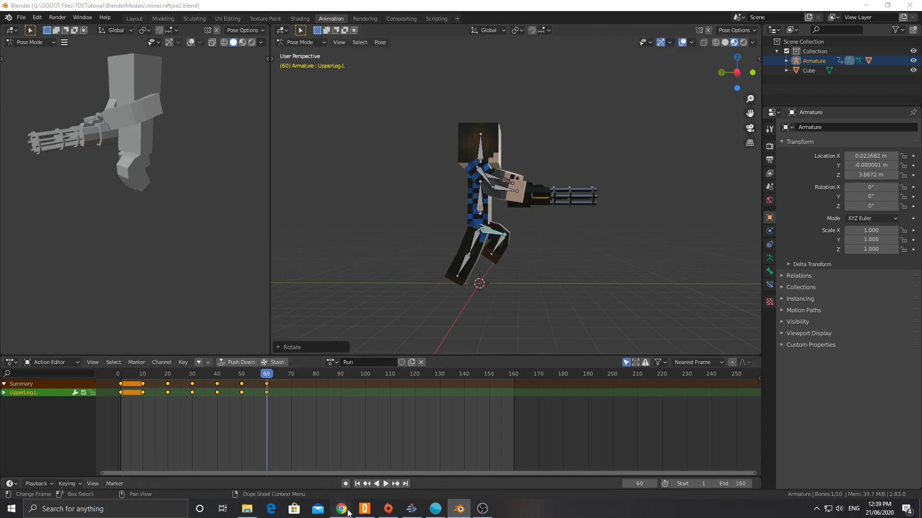
mouse_move(341, 508)
click(353, 439)
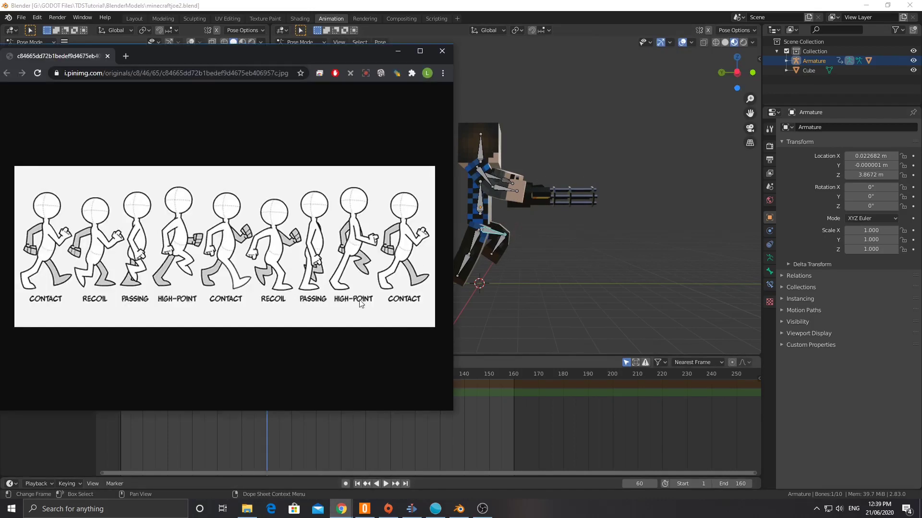
click(499, 244)
key(r)
key(x)
click(550, 257)
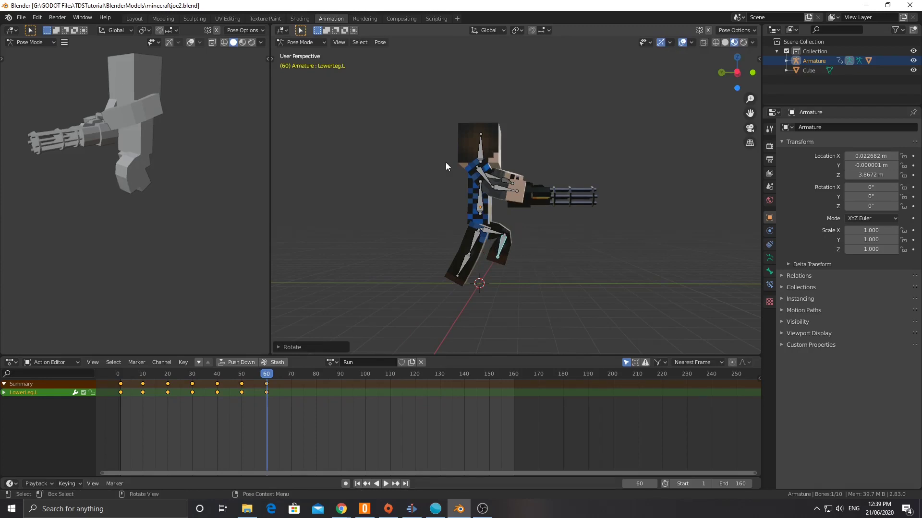
Step: Re-key LocRotScale on every bone at frame 60, then reselect all bones
drag(416, 101, 576, 281)
key(i)
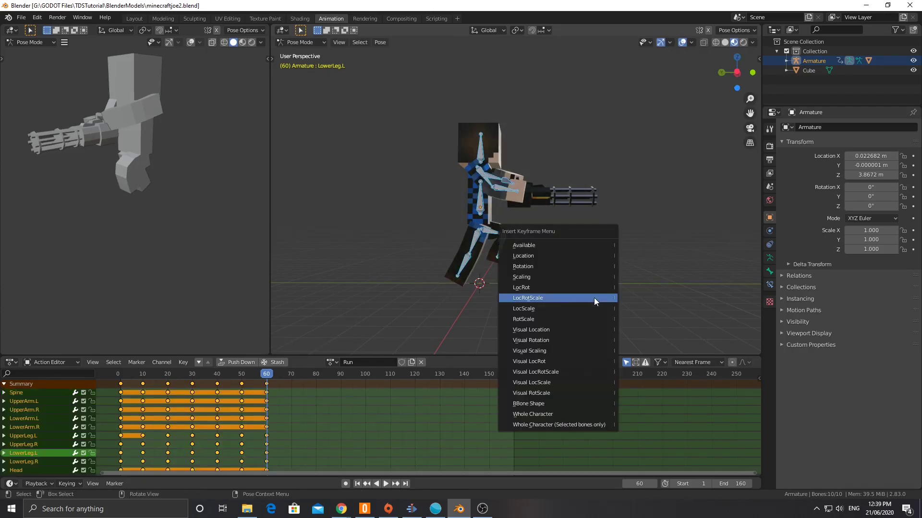
click(569, 298)
mouse_move(341, 508)
click(374, 477)
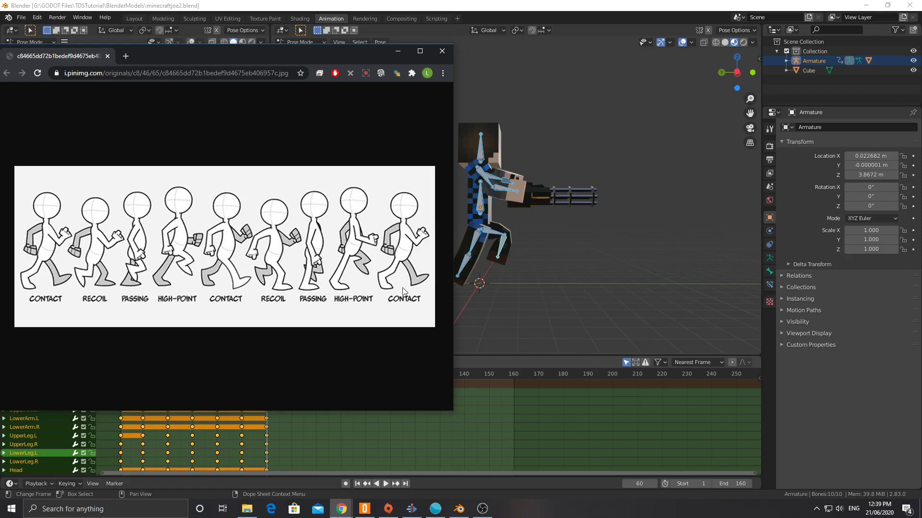
click(560, 286)
click(487, 189)
drag(412, 106, 606, 302)
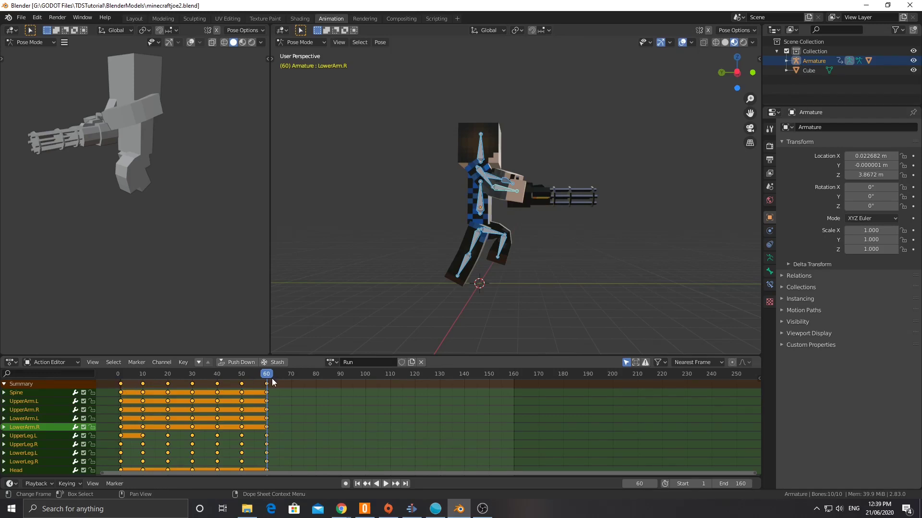
Step: Play the Run action from the start and scrub to around frame 61 to review it
key(shift+Left)
key(space)
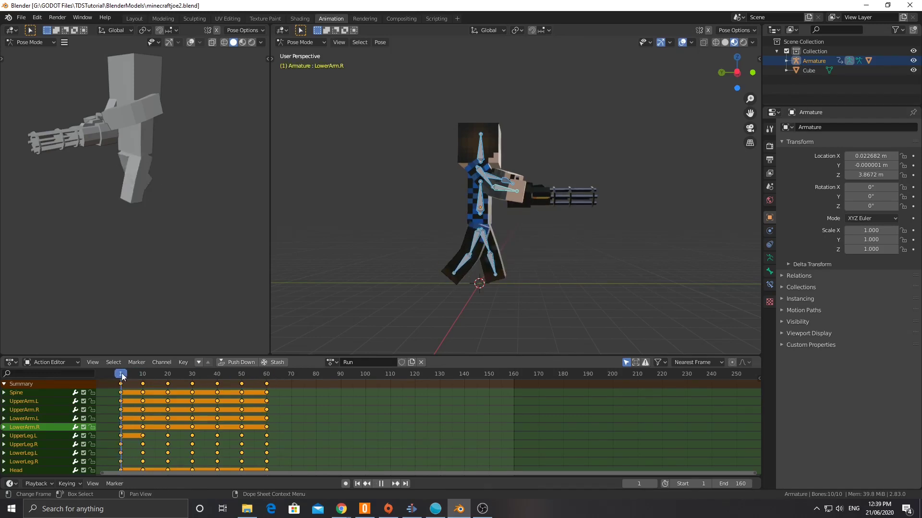
drag(203, 376, 268, 376)
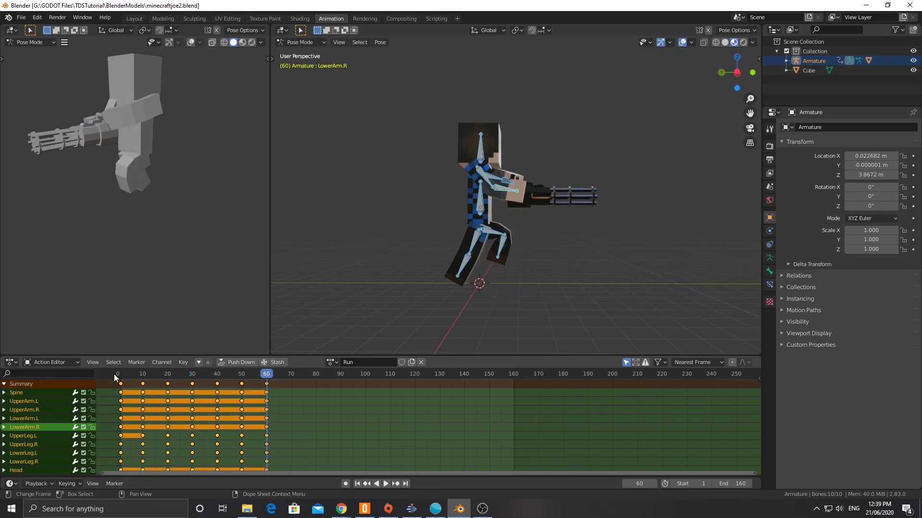
key(shift+Left)
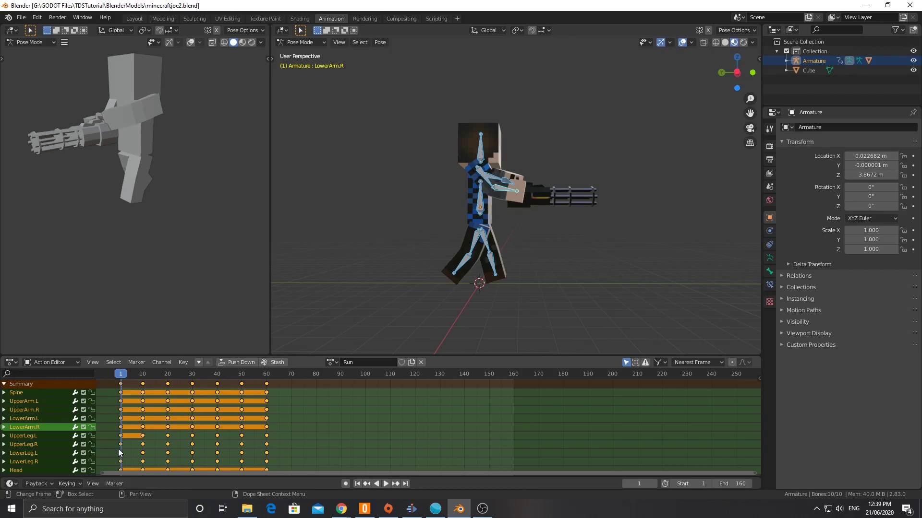
click(122, 389)
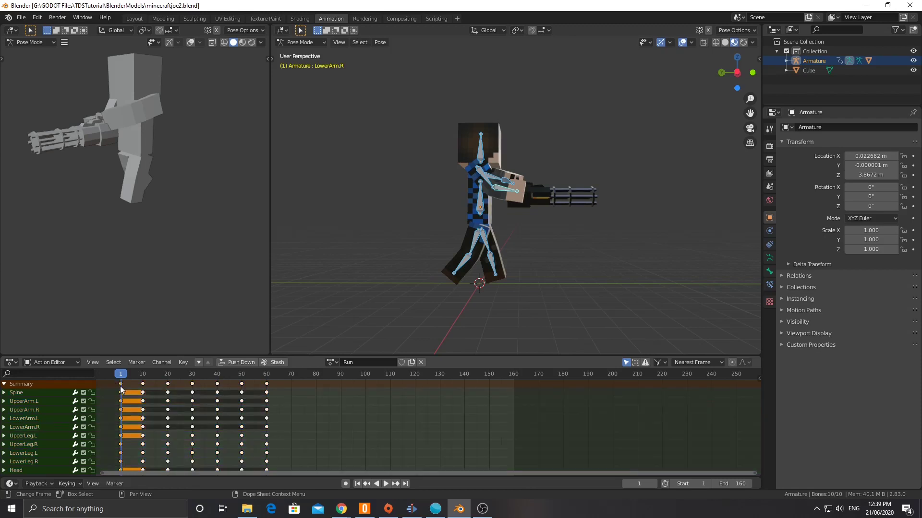
key(space)
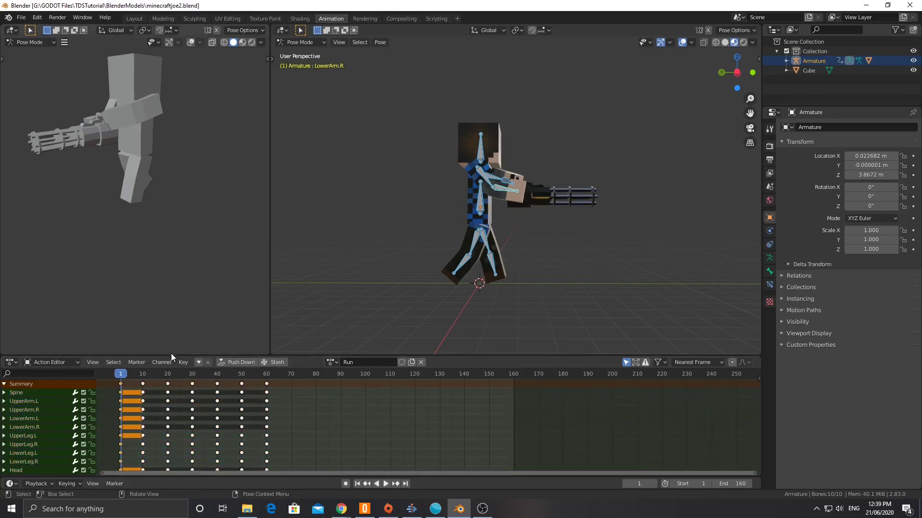
Step: Duplicate the frame-1 keyframes to frame 70 so the run cycle loops
drag(171, 356, 171, 229)
right_click(120, 267)
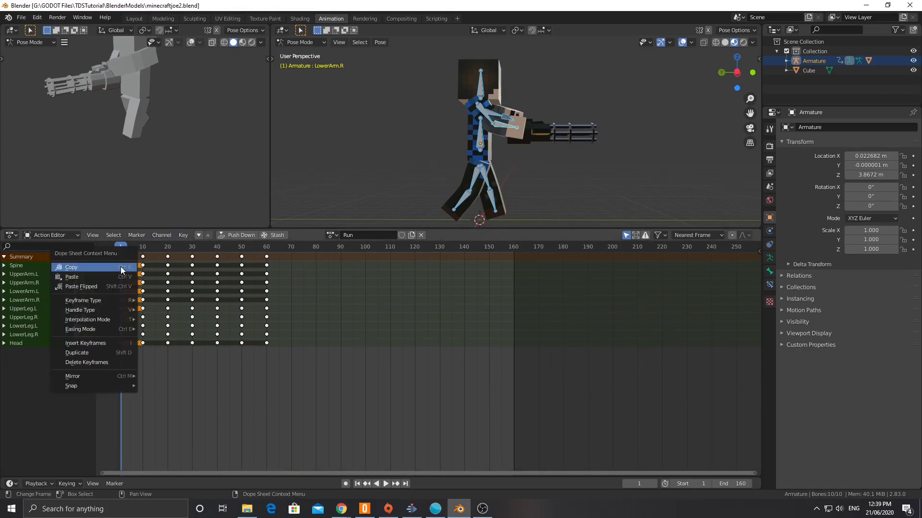
click(97, 353)
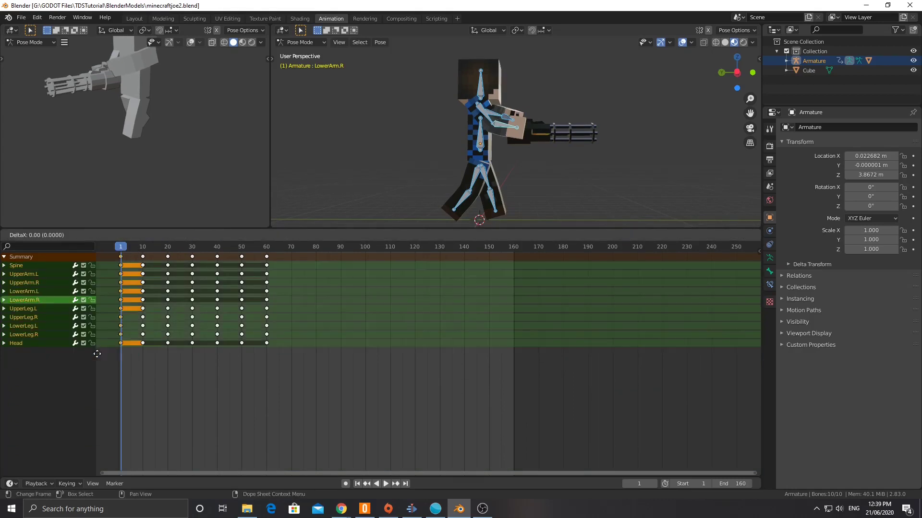
click(268, 343)
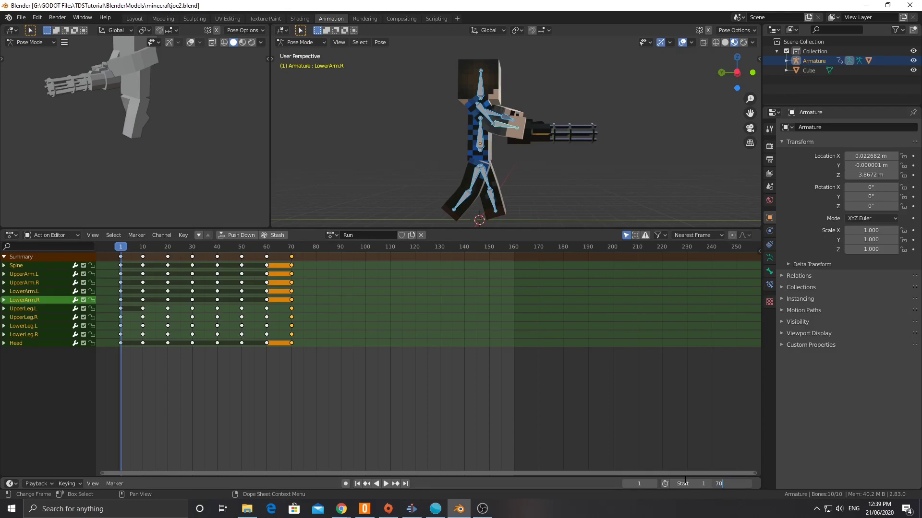
key(Return)
click(386, 484)
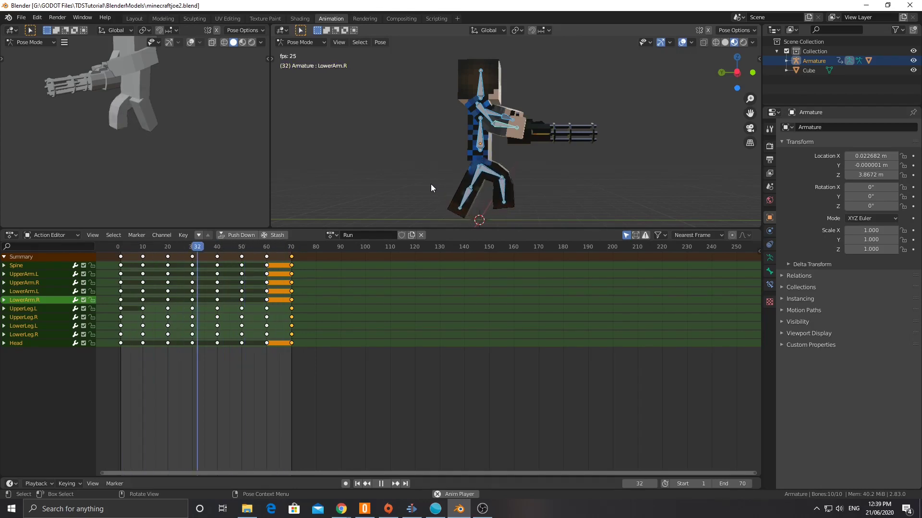
middle_drag(430, 183, 523, 209)
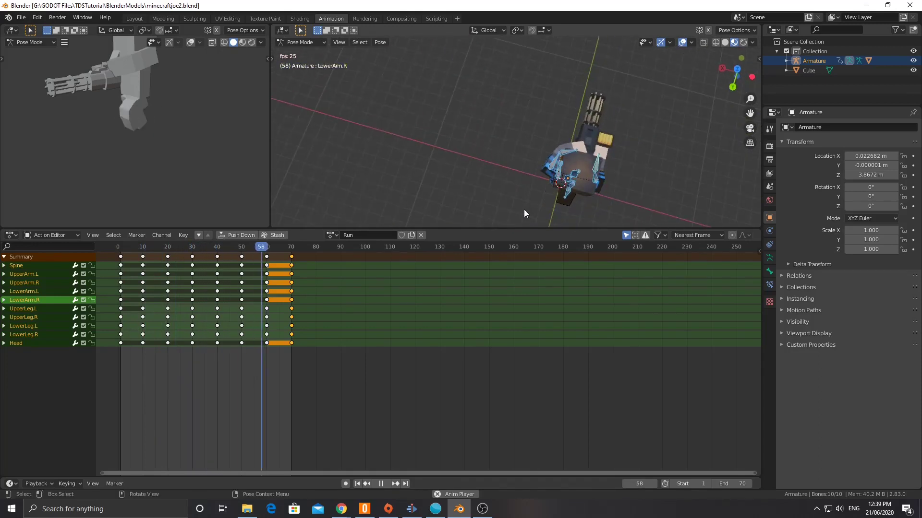
key(KP_7)
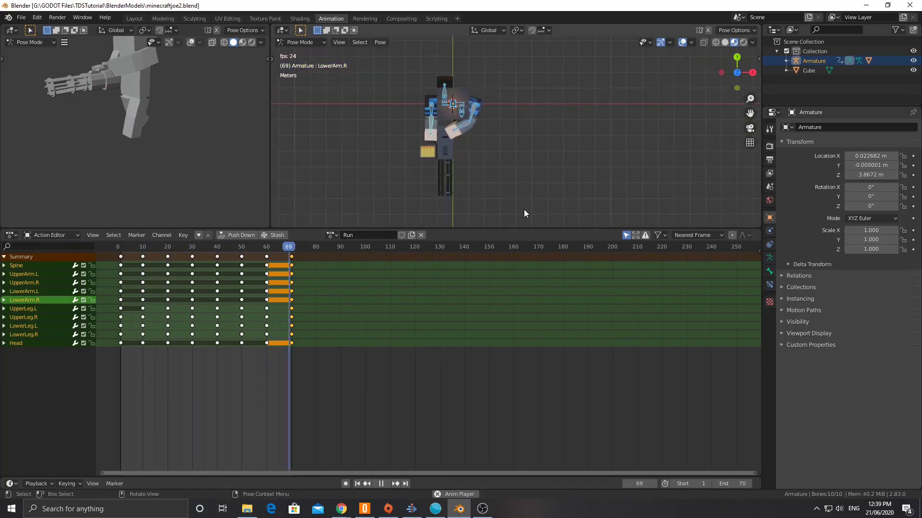
click(546, 157)
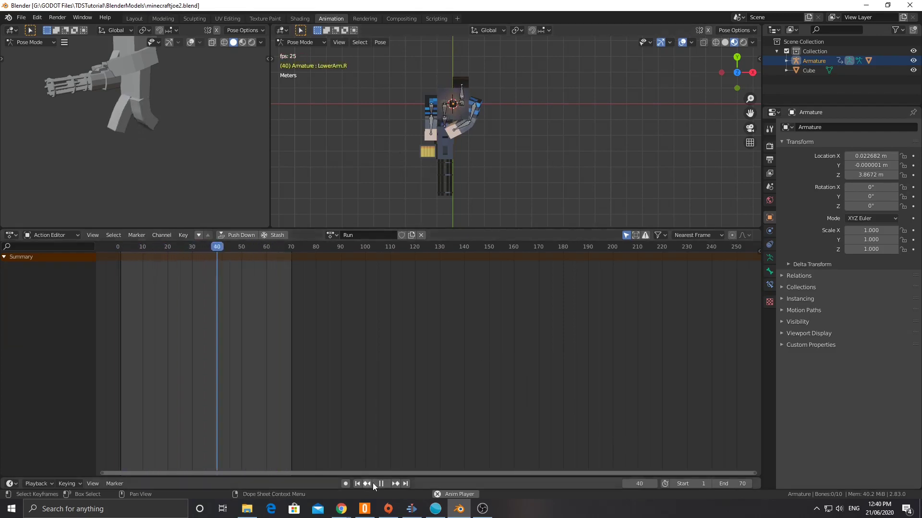
key(space)
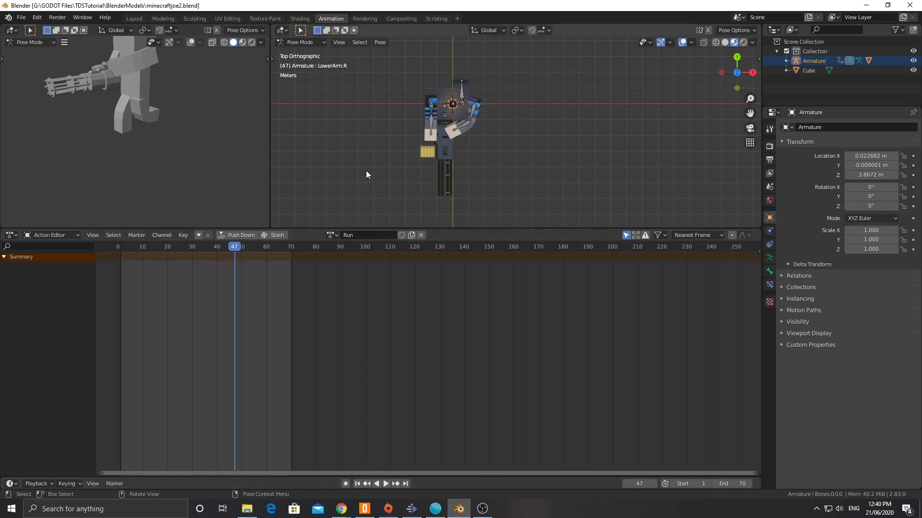
middle_drag(365, 171, 439, 122)
drag(431, 99, 572, 228)
drag(234, 248, 121, 247)
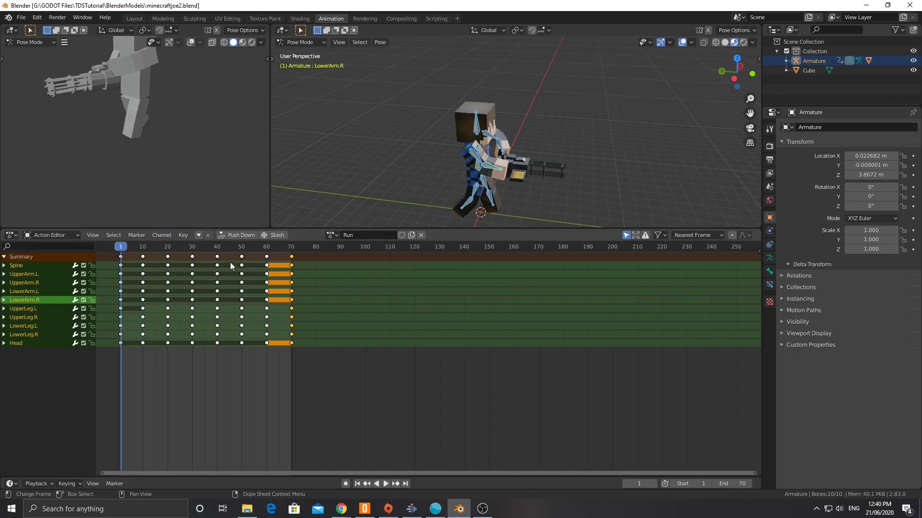
Step: Select all keyframes at frame 0 and inspect their easing options
key(Left)
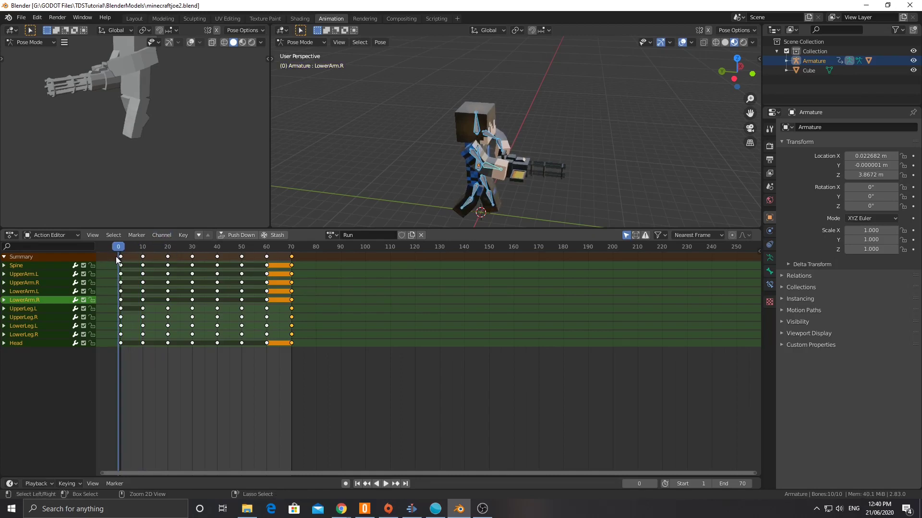
key(a)
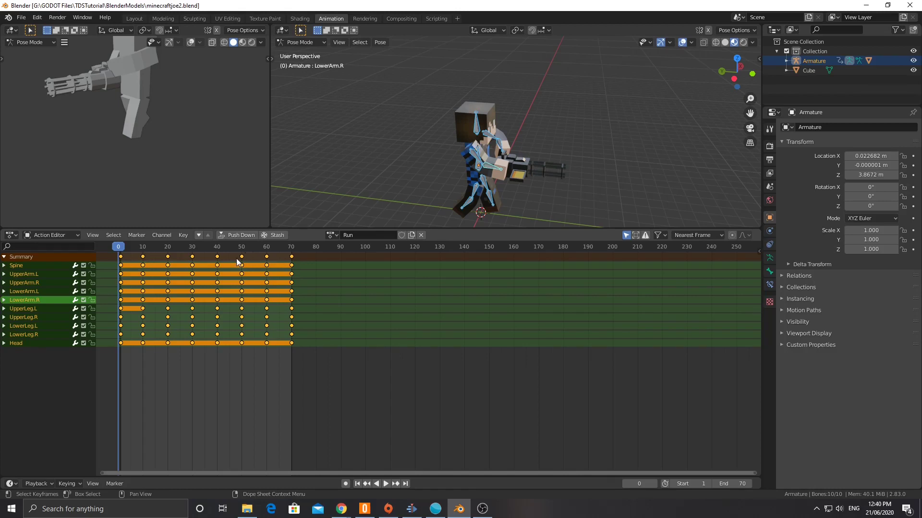
right_click(236, 259)
mouse_move(226, 235)
click(138, 258)
Step: Move the keyframe columns to frames 5, 20, 26, 31 and 35
click(143, 257)
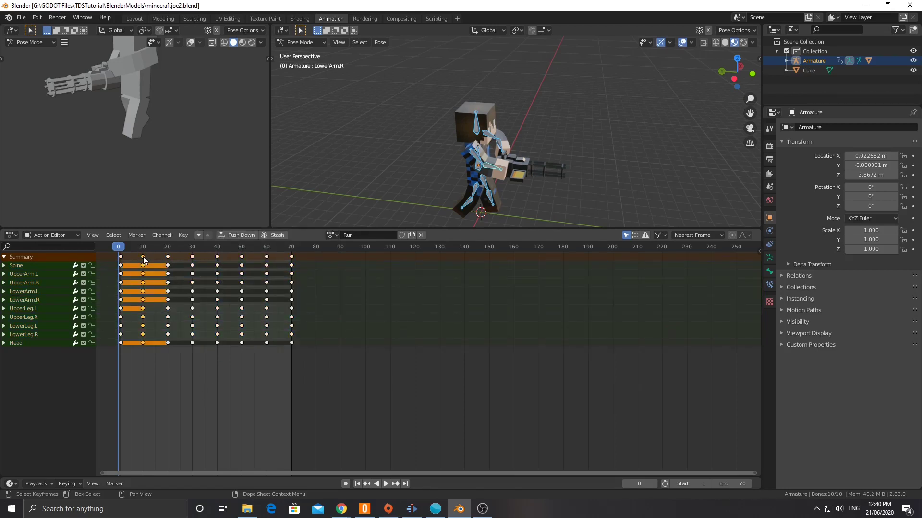
mouse_move(142, 256)
mouse_down()
mouse_move(129, 257)
mouse_move(180, 258)
mouse_move(154, 257)
mouse_up()
drag(217, 257, 167, 258)
click(167, 258)
drag(238, 257, 180, 256)
click(178, 257)
drag(267, 256, 193, 257)
click(193, 258)
drag(291, 257, 205, 257)
click(204, 258)
Step: Set the end frame to 35 and play the shortened run cycle
click(739, 484)
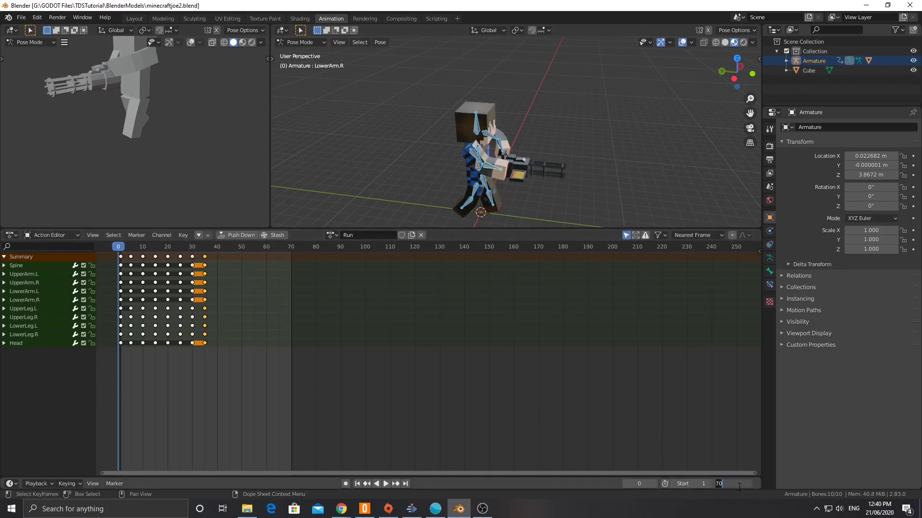
text(35)
key(Return)
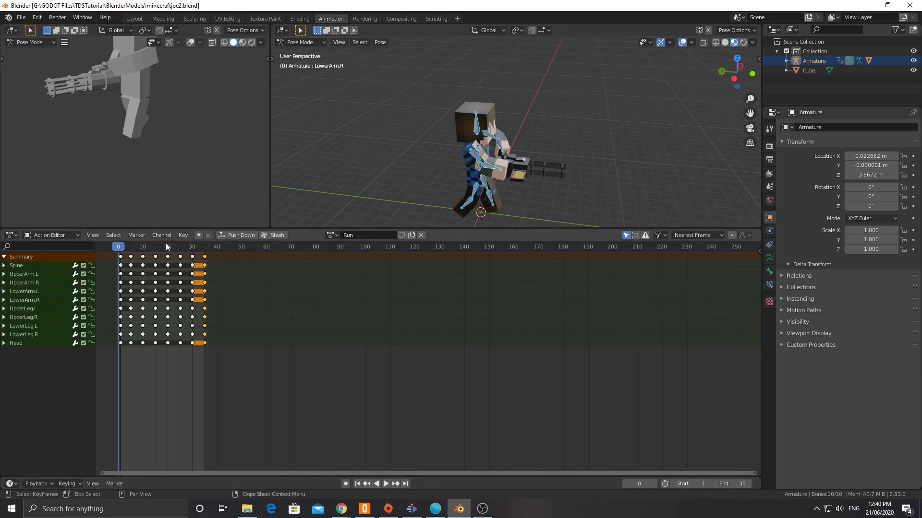
click(384, 486)
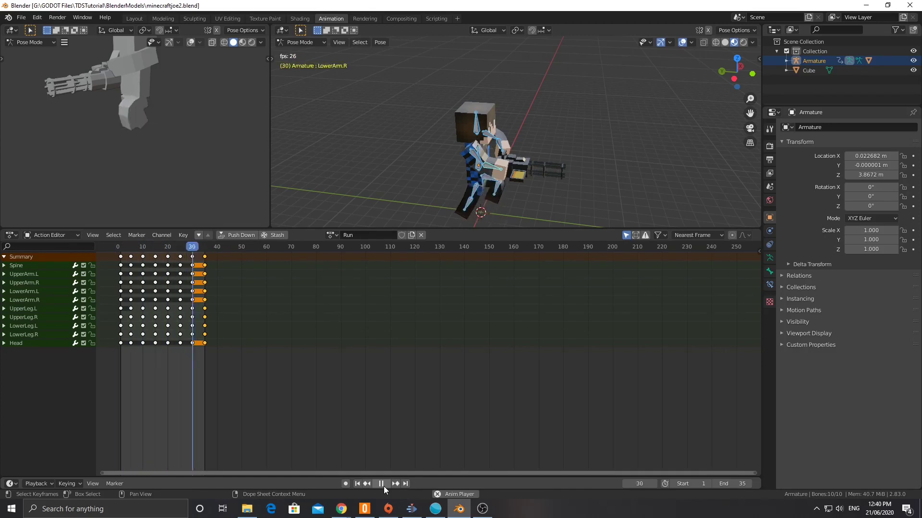
Step: Stop playback, save the file, and switch to the Idle action
click(384, 485)
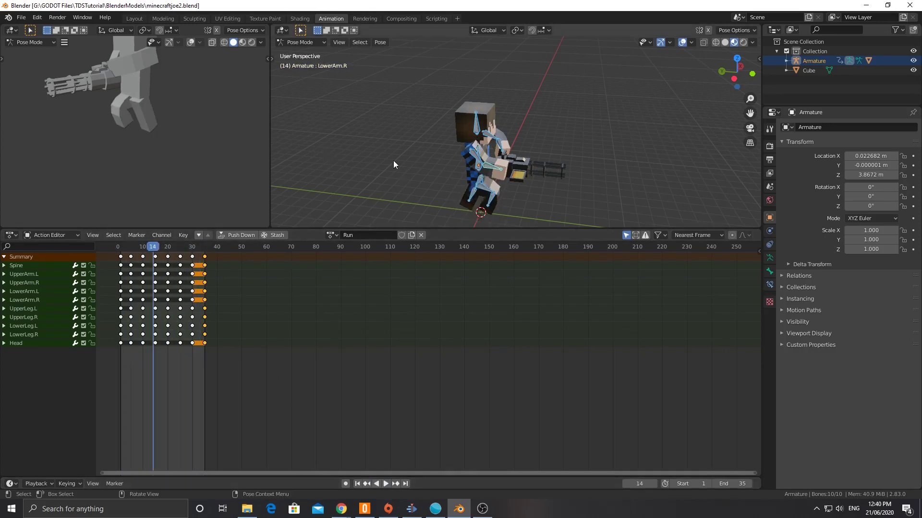
key(ctrl+s)
click(336, 236)
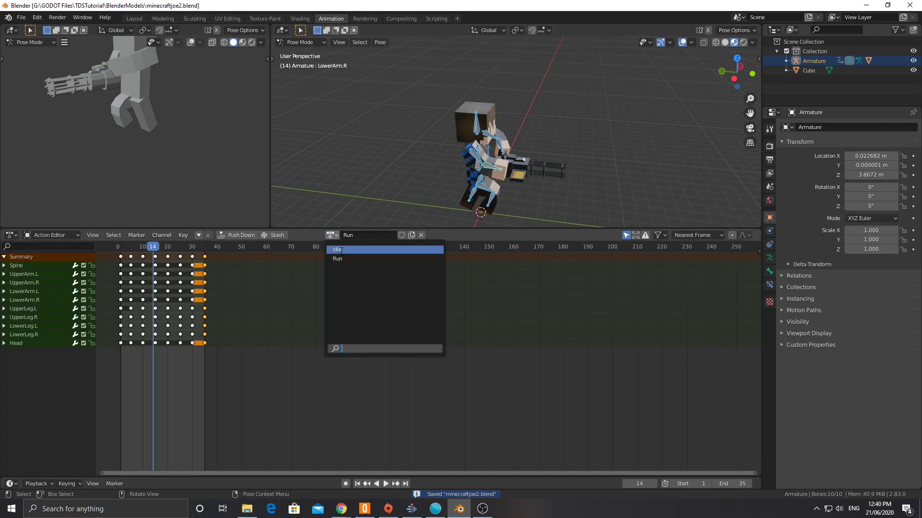
click(340, 252)
Step: Toggle between the Run and Idle actions, leaving Run active
click(328, 235)
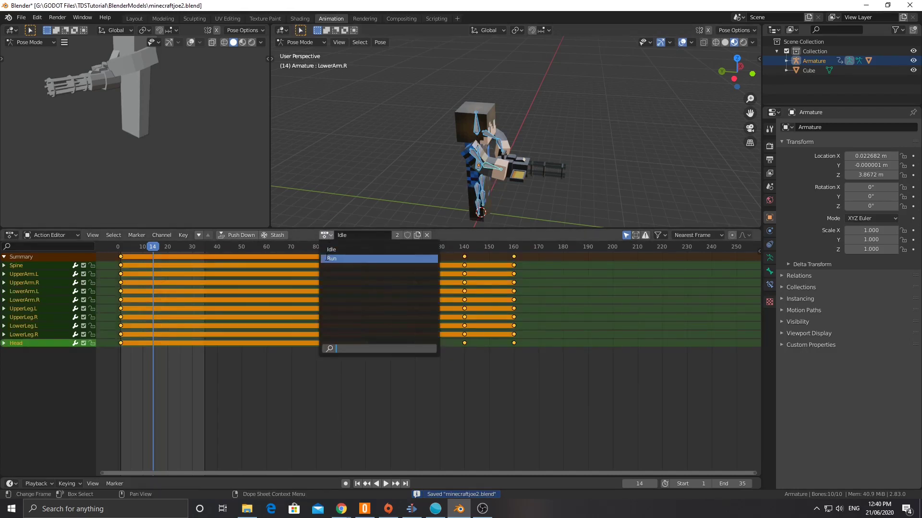
click(326, 277)
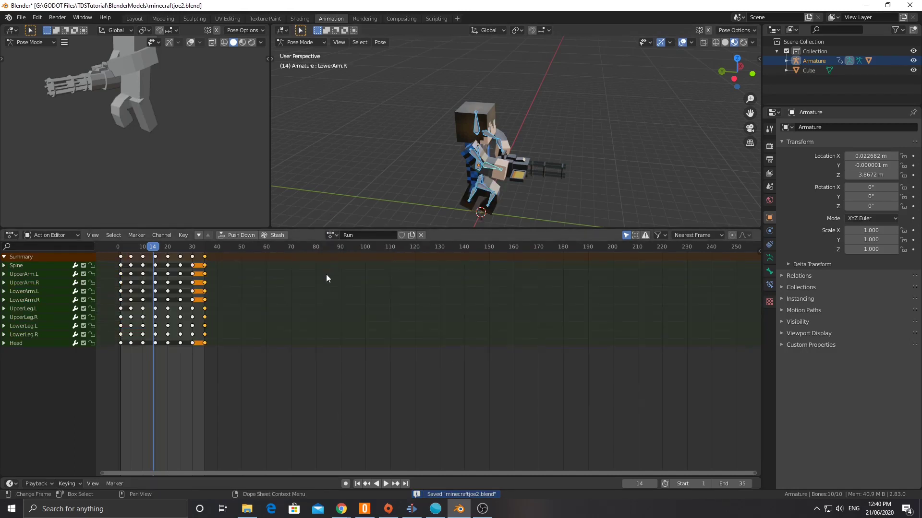
click(328, 236)
click(340, 253)
click(336, 235)
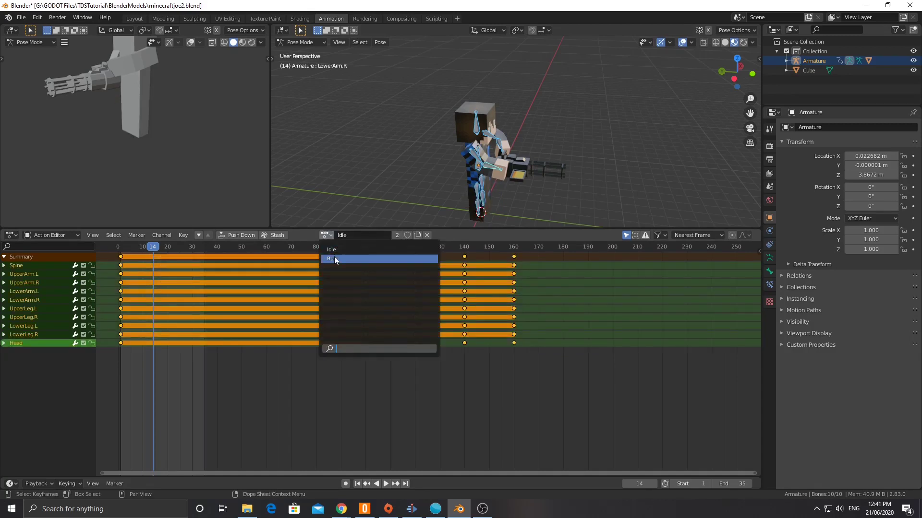
click(334, 256)
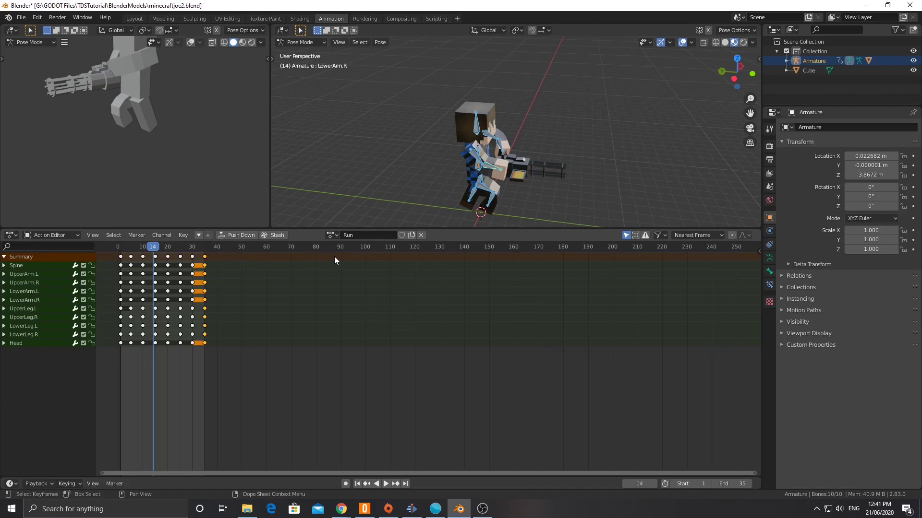
Step: Zoom and orbit around the character, then re-save minecraftjoe2.blend
scroll(491, 160, up, 3)
middle_drag(492, 160, 438, 135)
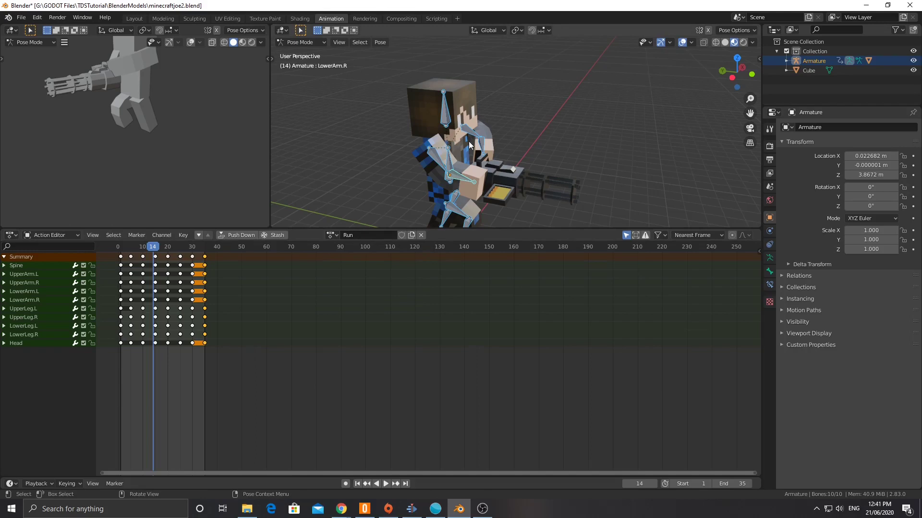
scroll(452, 156, down, 3)
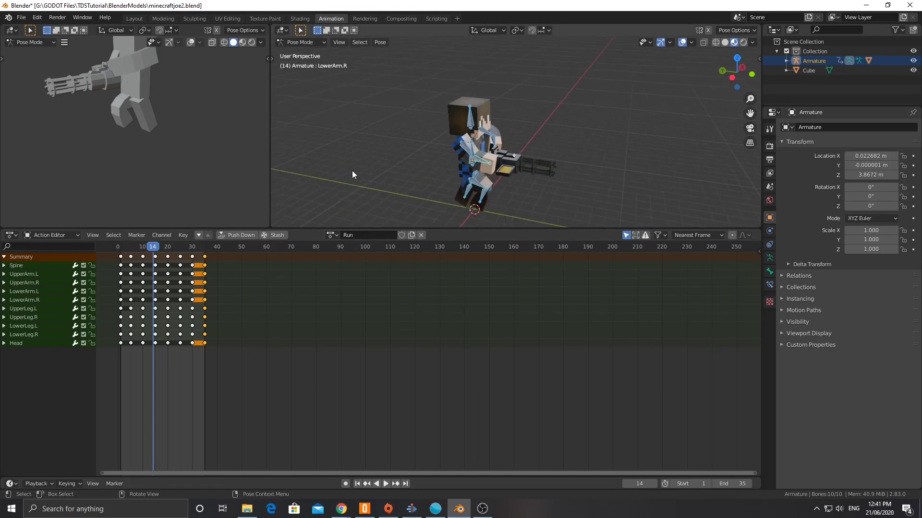
key(ctrl+s)
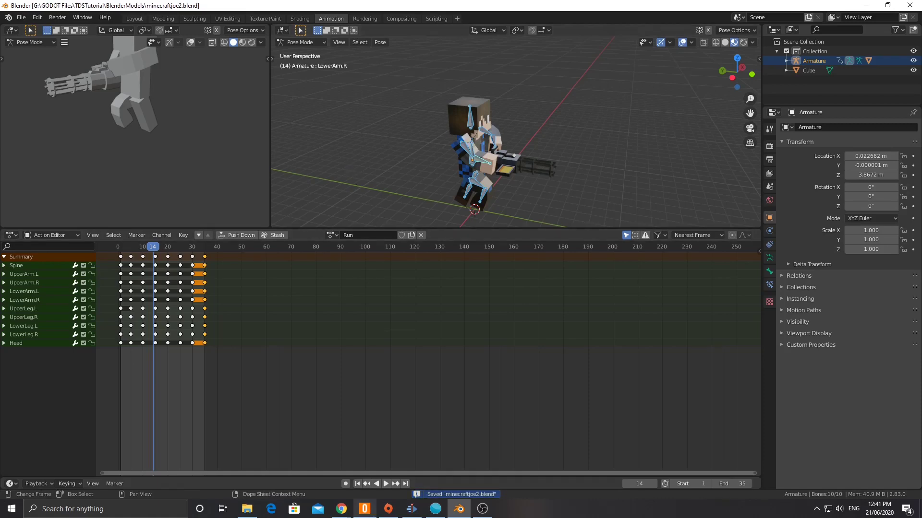